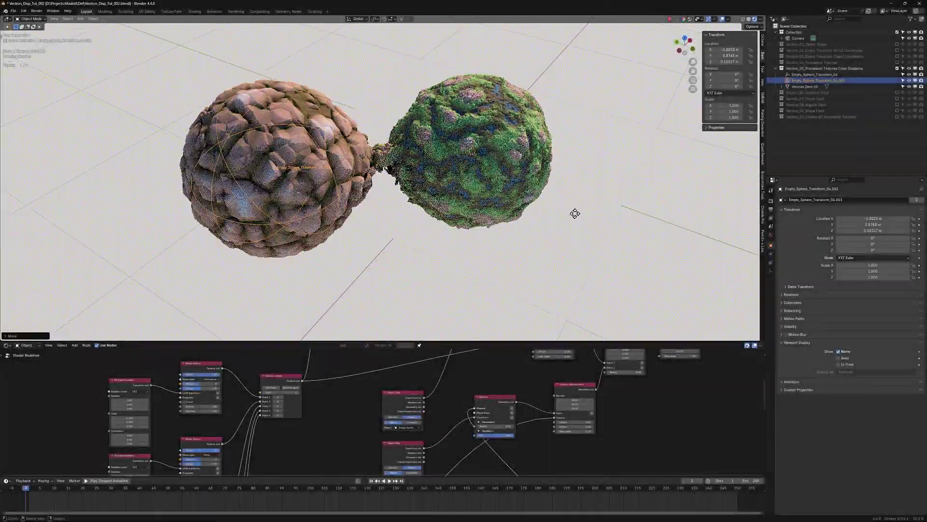
Scale the green terrain's sphere empty to about 1.87 in X and Y, and flatten it along Z.
click(445, 160)
key(s)
key(shift+z)
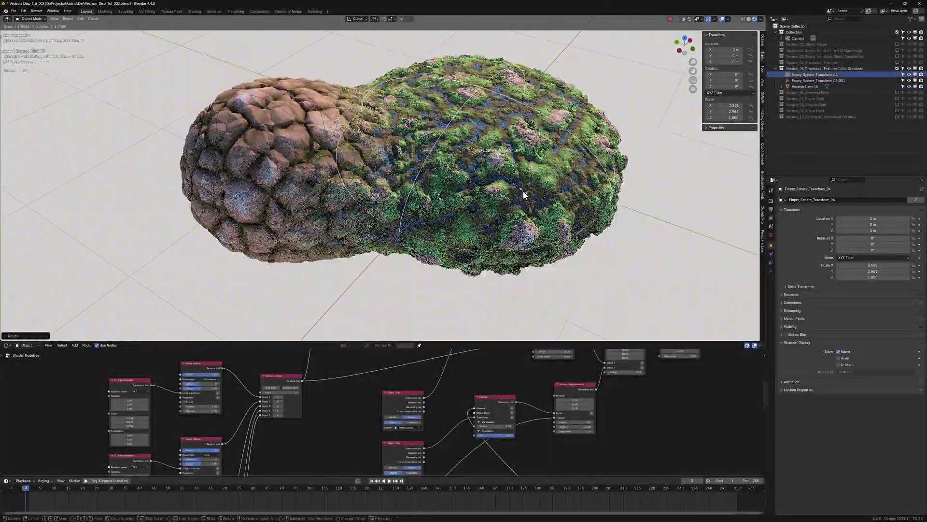
click(476, 153)
middle_drag(517, 192, 478, 192)
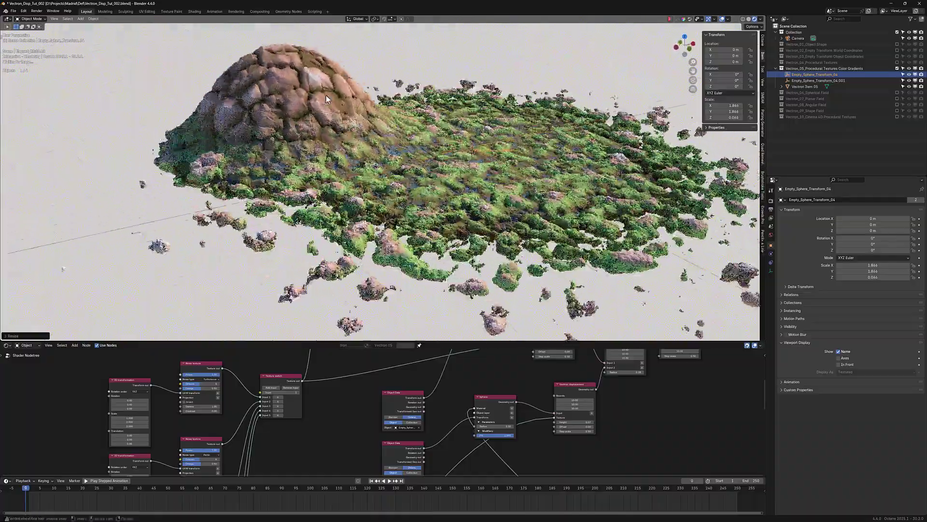
Move the rocky sphere's empty into the middle of the green terrain and narrow it in X and Y only.
click(328, 96)
key(g)
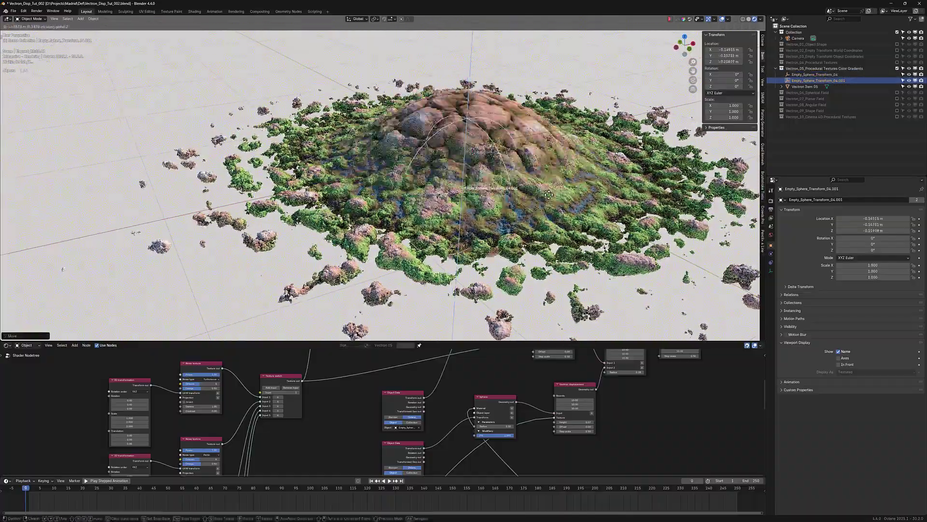
click(548, 199)
key(s)
key(shift+z)
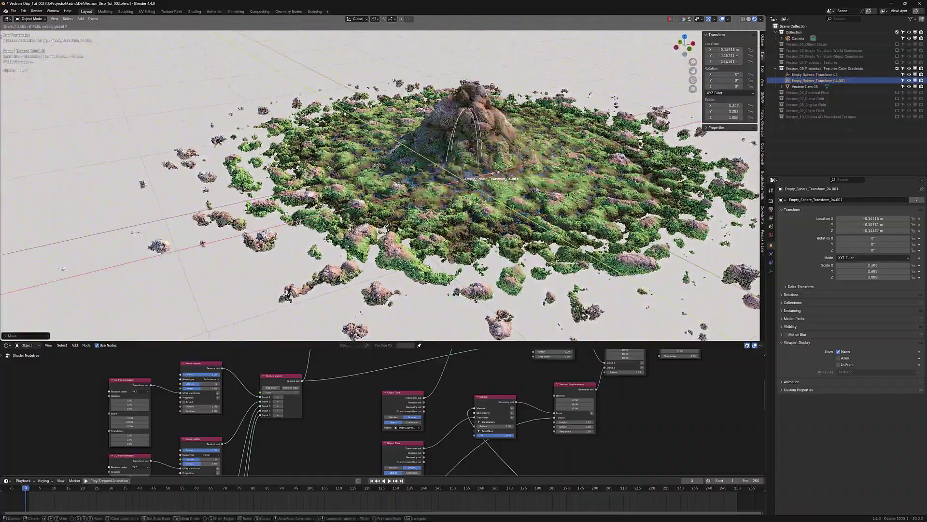
click(510, 174)
Slide the rocky peak's empty horizontally to the edge of the green terrain, keeping its height locked.
key(g)
key(shift+z)
click(508, 198)
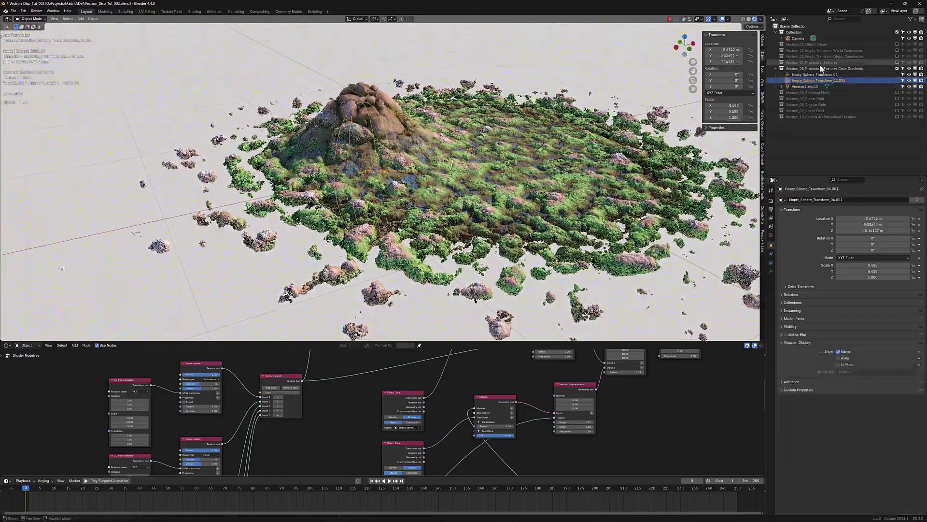
Flatten the green terrain's sphere empty further along Z and move it.
click(815, 74)
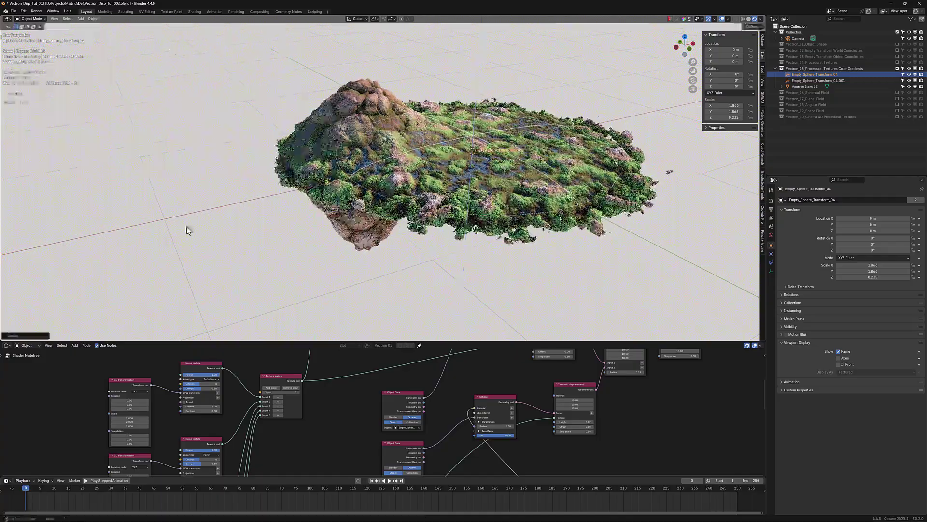
key(g)
click(415, 212)
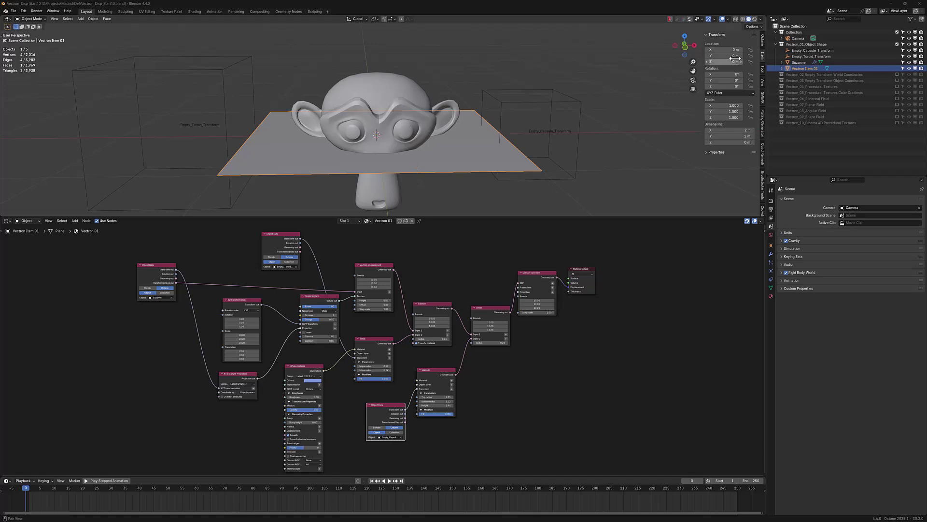
Switch the viewport to rendered shading and set the voxel size of Suzanne's Mesh Volume SDF to 1.
click(755, 19)
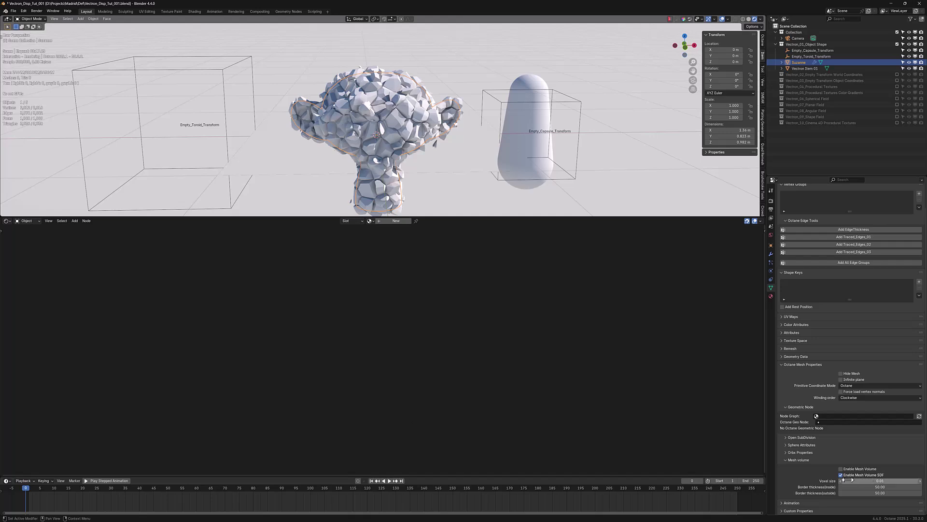
click(892, 481)
text(1)
key(Return)
Try voxel sizes of 0.5 and 0.1 for Suzanne's Mesh Volume SDF.
click(885, 481)
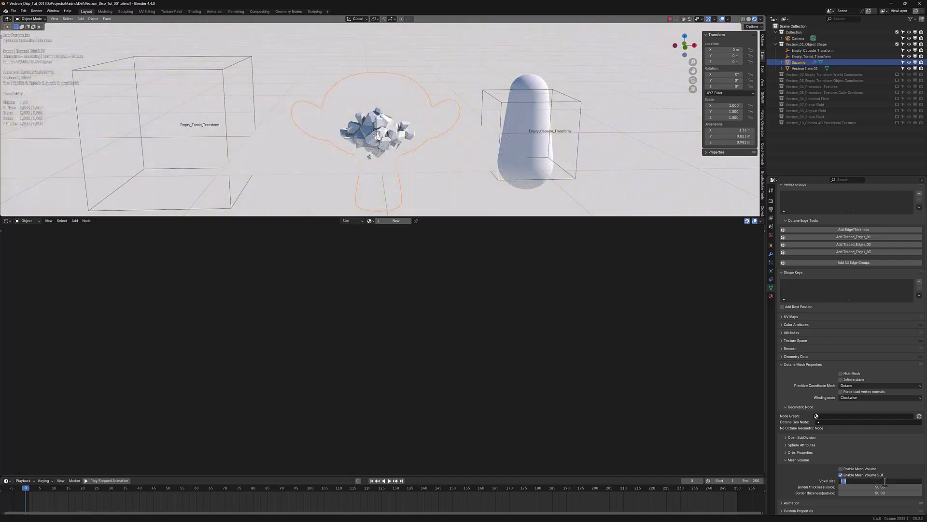
text(0.5)
key(Return)
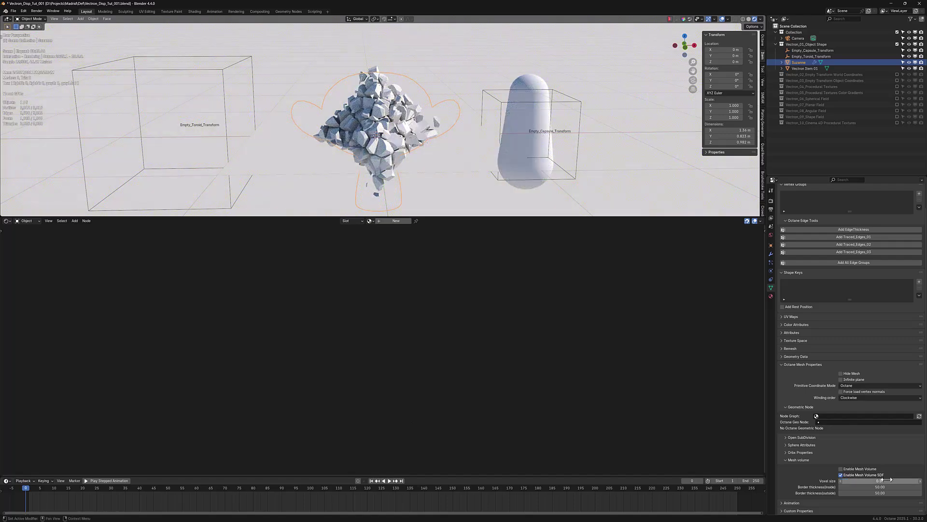
click(887, 481)
text(0.1)
key(Return)
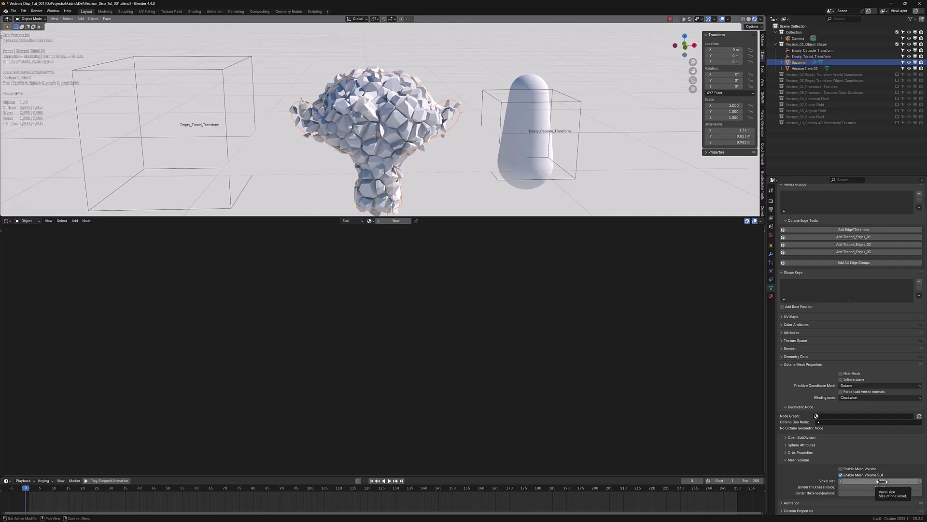
Try a different Height on the Vectron displacement node of Vectron Item 01 and undo the change.
click(802, 68)
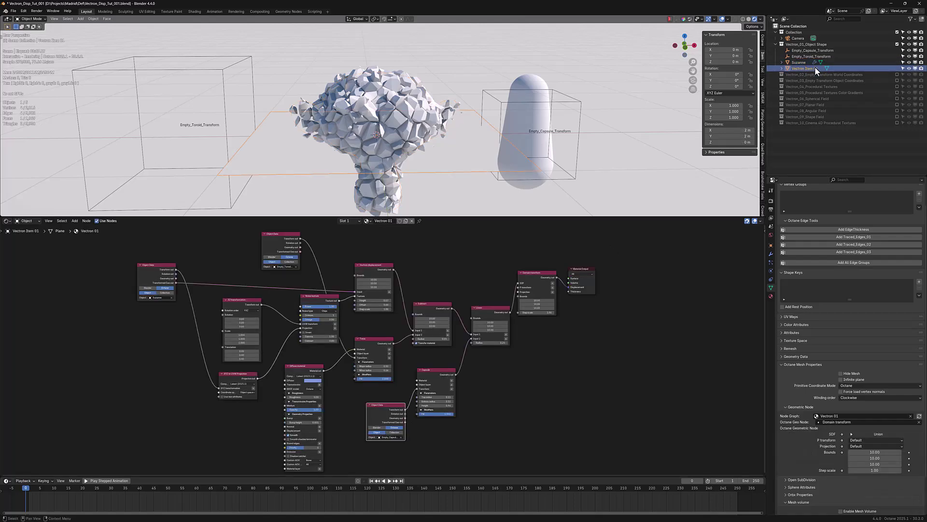
middle_drag(442, 281, 509, 349)
scroll(459, 326, up, 4)
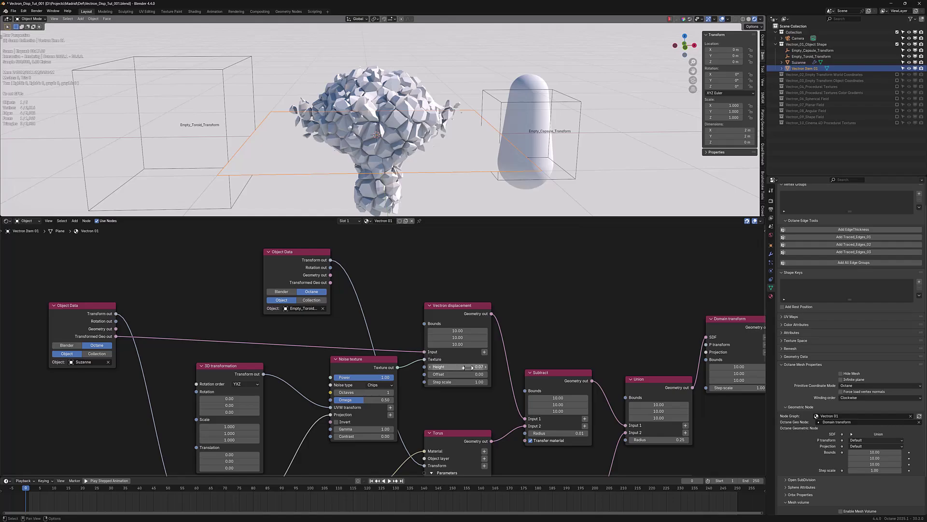
drag(467, 367, 507, 374)
key(ctrl+z)
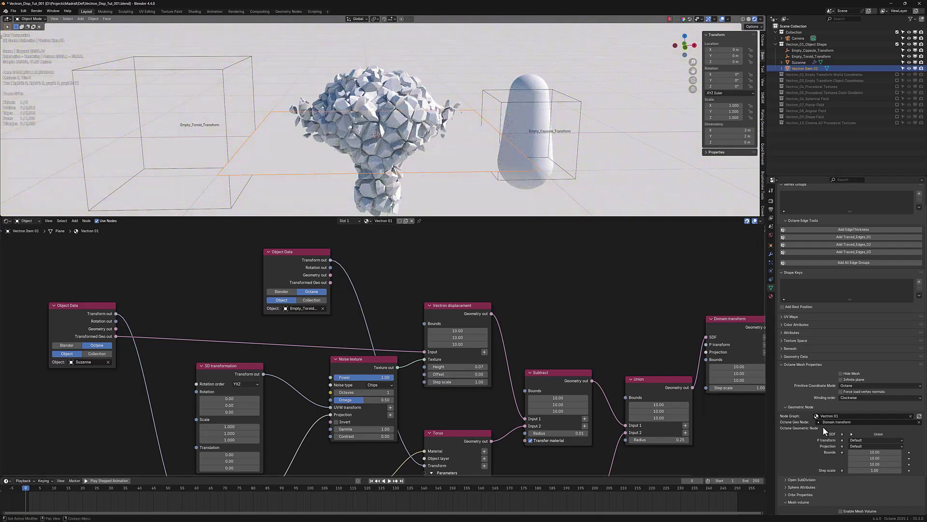
Set the voxel size of Suzanne's Mesh Volume SDF to 0.05.
click(799, 62)
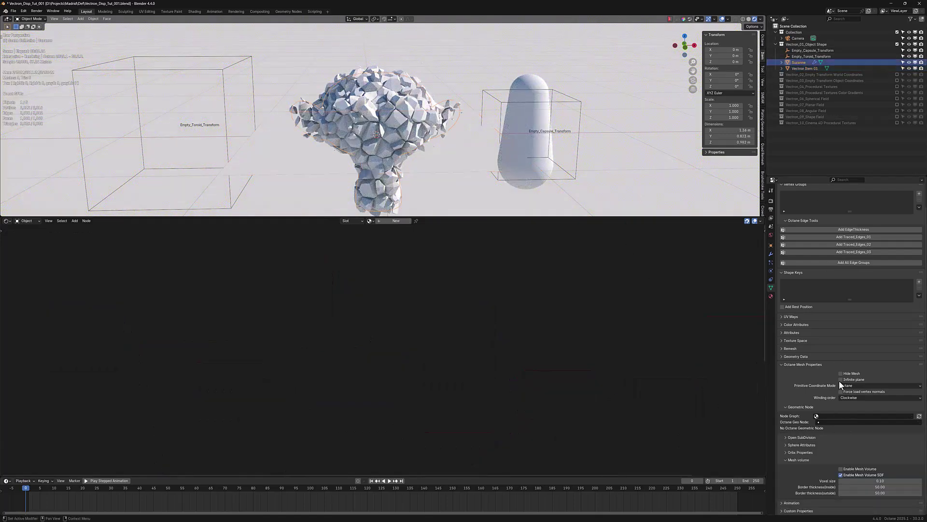
click(873, 480)
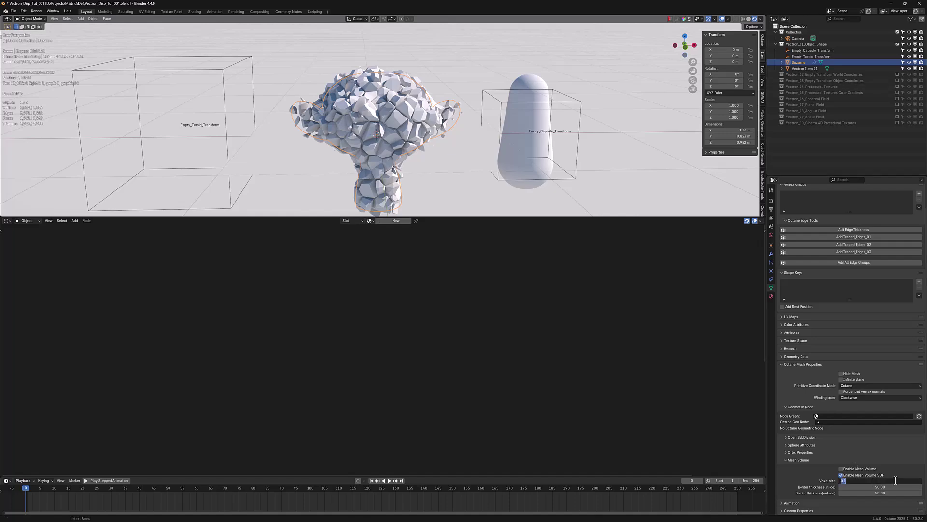
text(0.05)
key(Return)
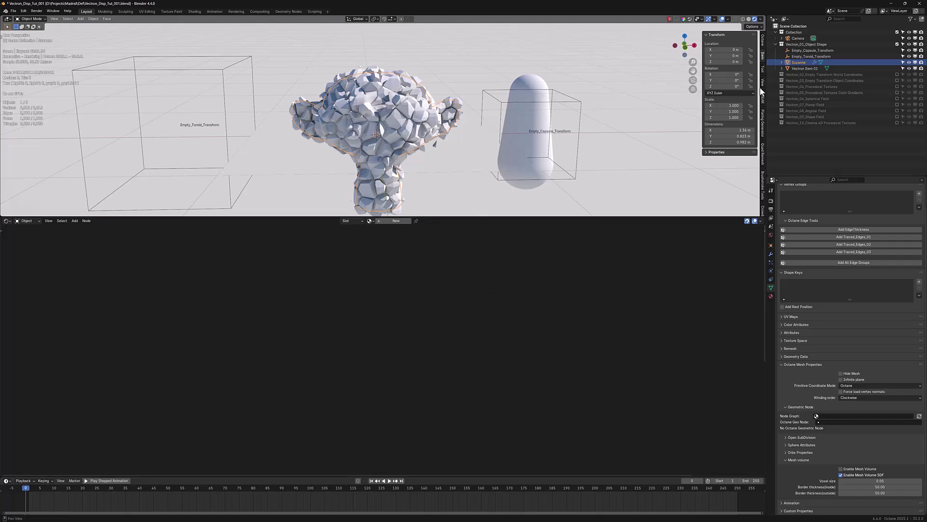
Check Vectron Item 01's node graph and move the toroid's transform empty into Suzanne's head, at about X -0.33 m.
click(797, 68)
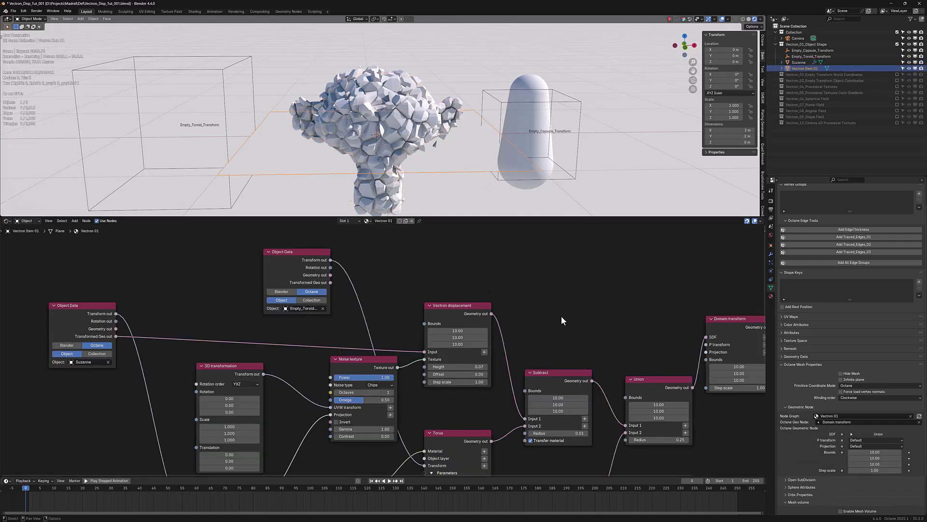
middle_drag(557, 314, 527, 289)
scroll(528, 296, down, 1)
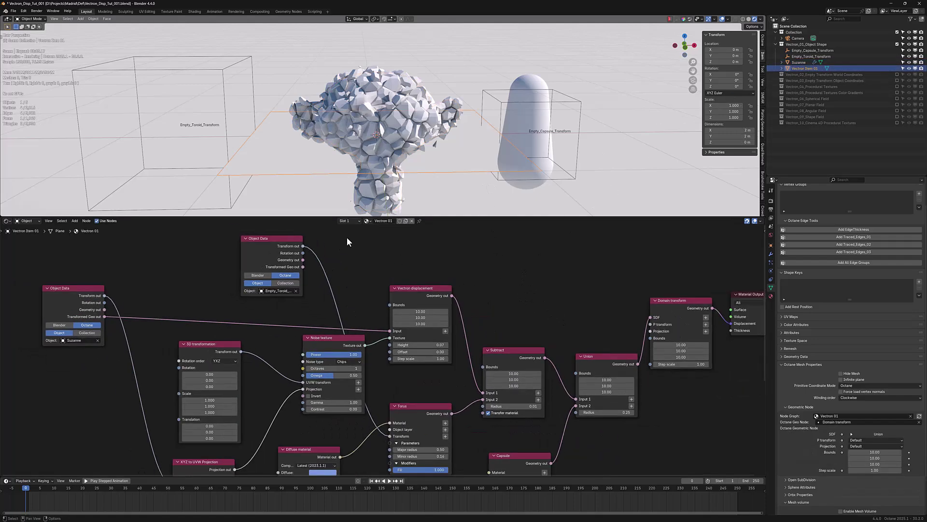
click(224, 92)
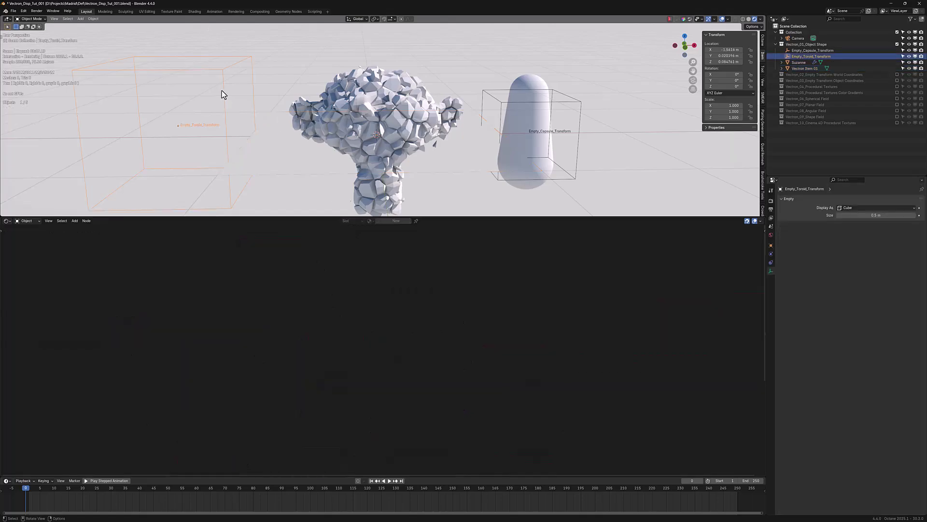
key(g)
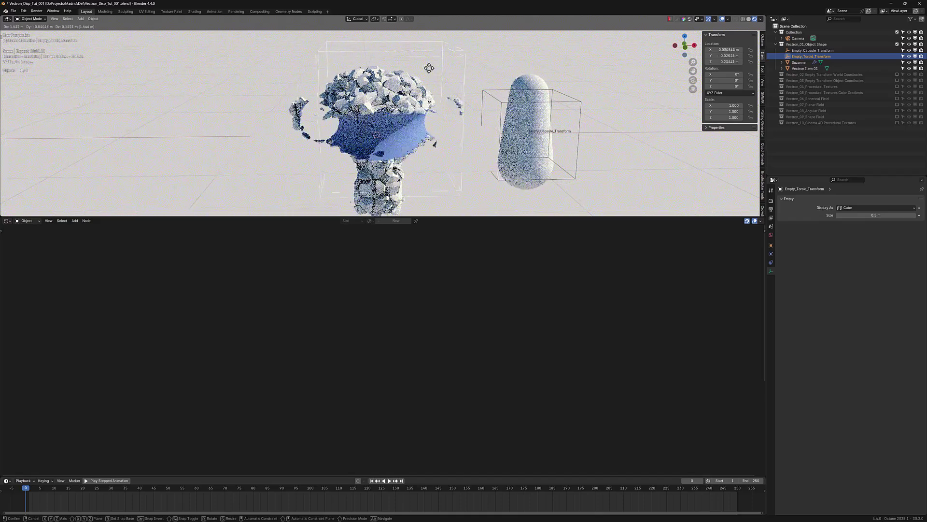
click(452, 80)
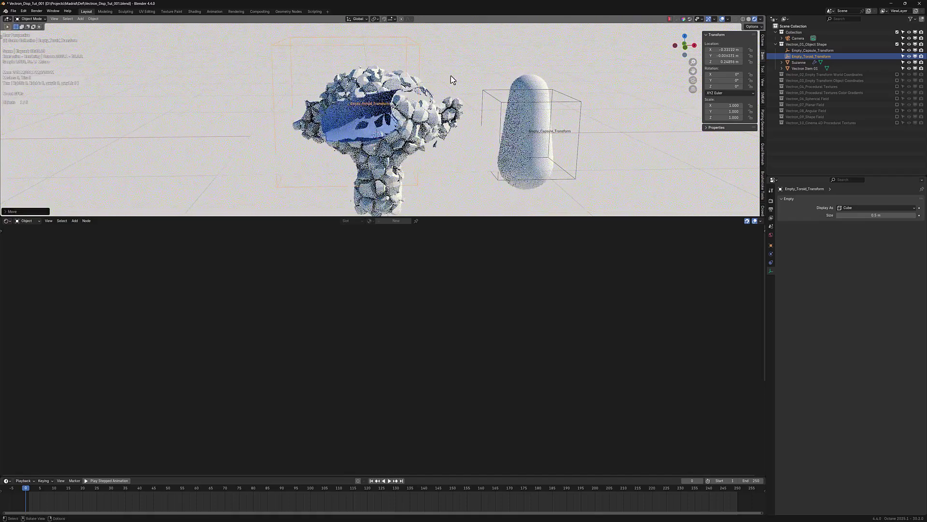
Move the capsule's transform empty into the side of Suzanne's head, at about X 0.46 m and Y -0.11 m.
click(576, 160)
key(g)
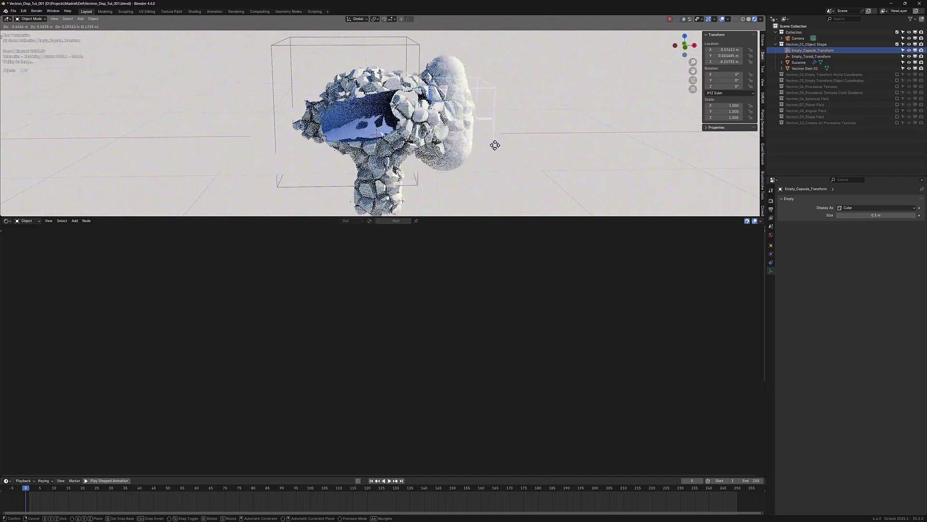
click(502, 150)
middle_drag(503, 152, 452, 166)
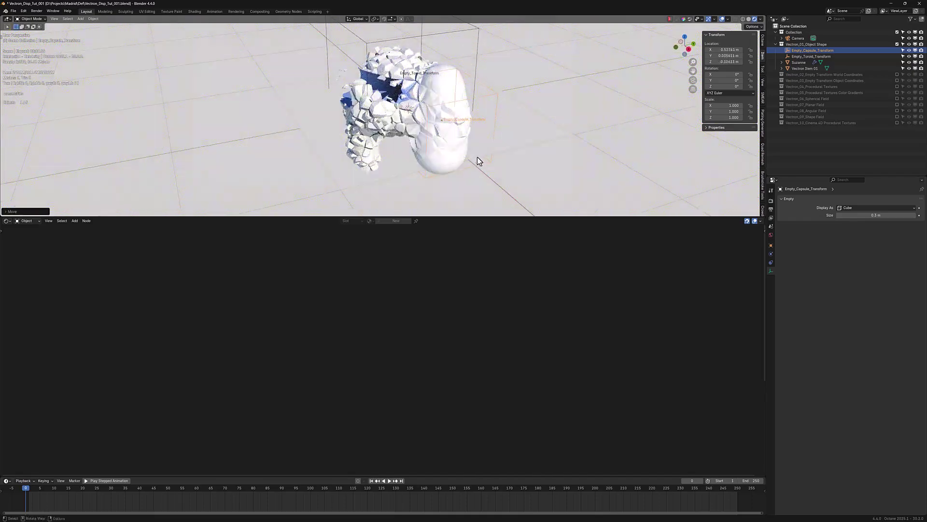
key(g)
click(459, 152)
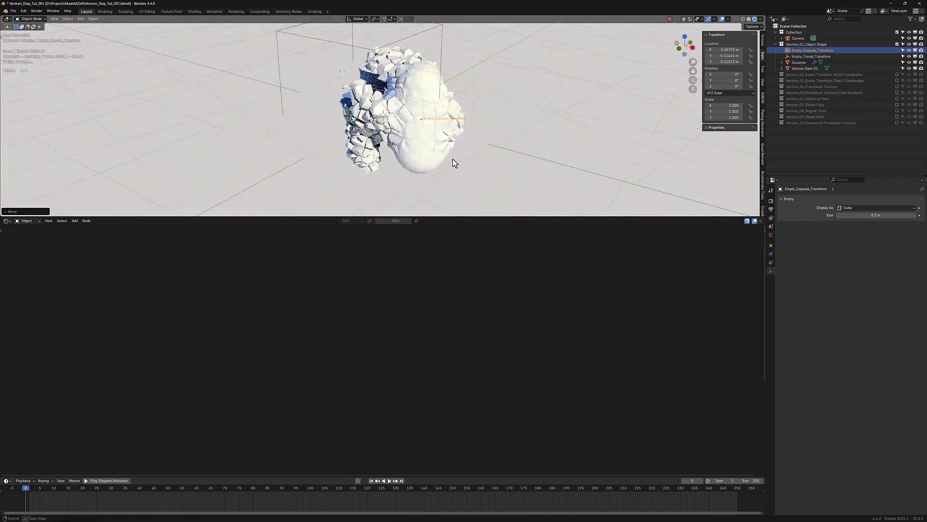
Scale the capsule's transform empty uniformly to about 1.3.
middle_drag(459, 152, 470, 152)
key(s)
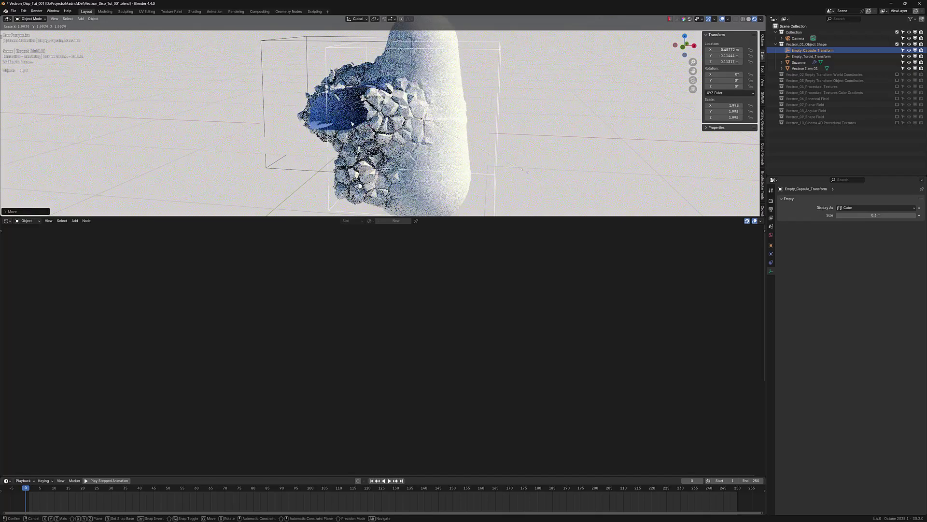
click(448, 144)
middle_drag(448, 144, 458, 149)
key(s)
click(492, 157)
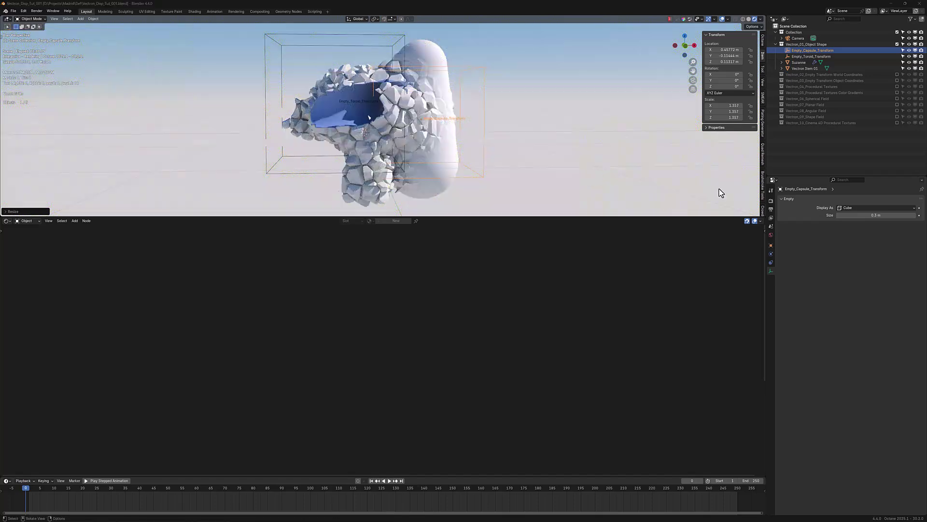
Try the Blender mode on Suzanne's Object Data node in Vectron Item 01 and return it to Octane.
click(808, 67)
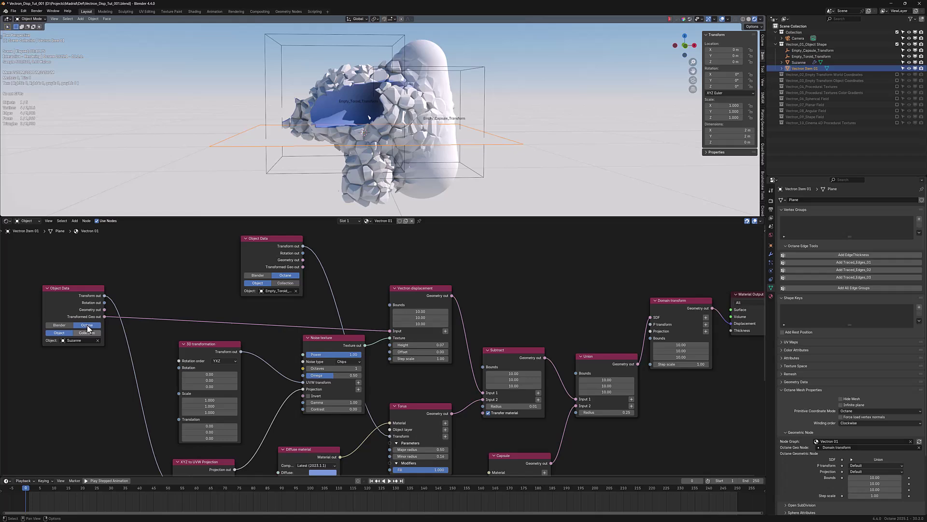
click(64, 325)
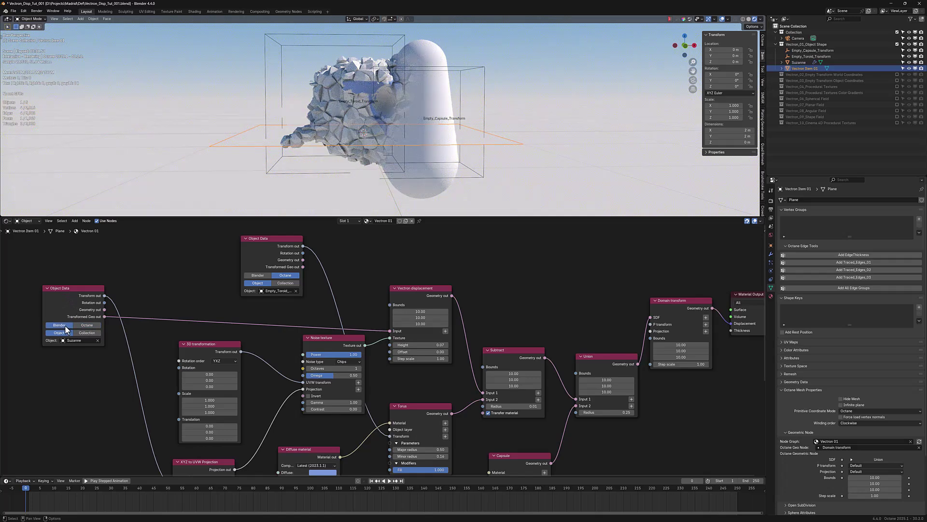
click(796, 62)
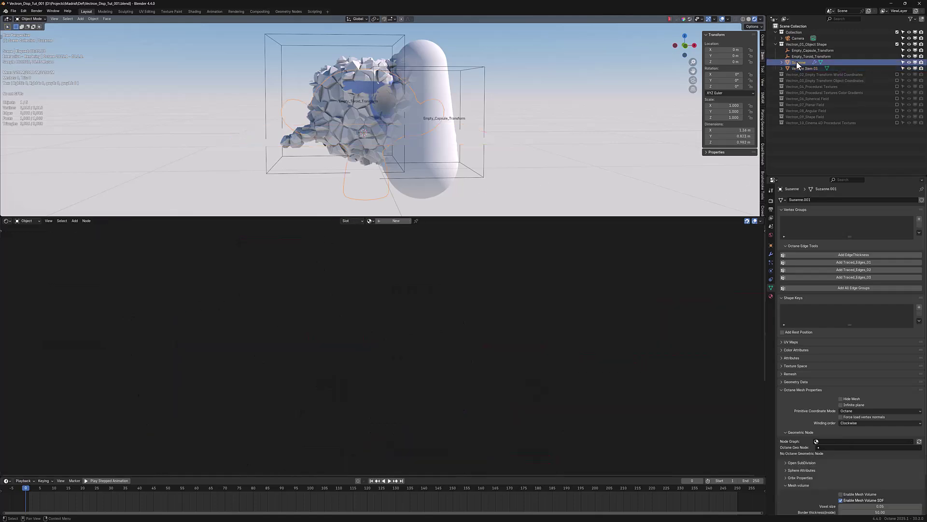
middle_drag(447, 159, 472, 173)
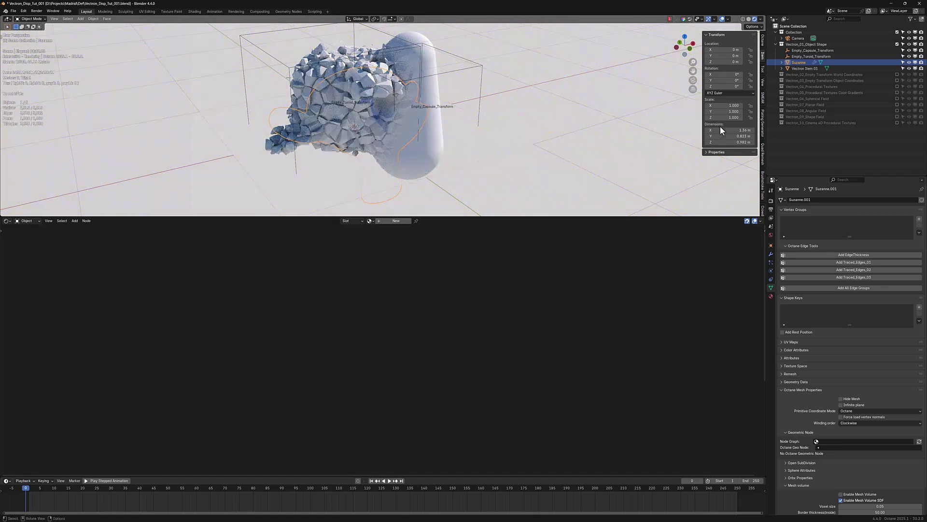
click(801, 68)
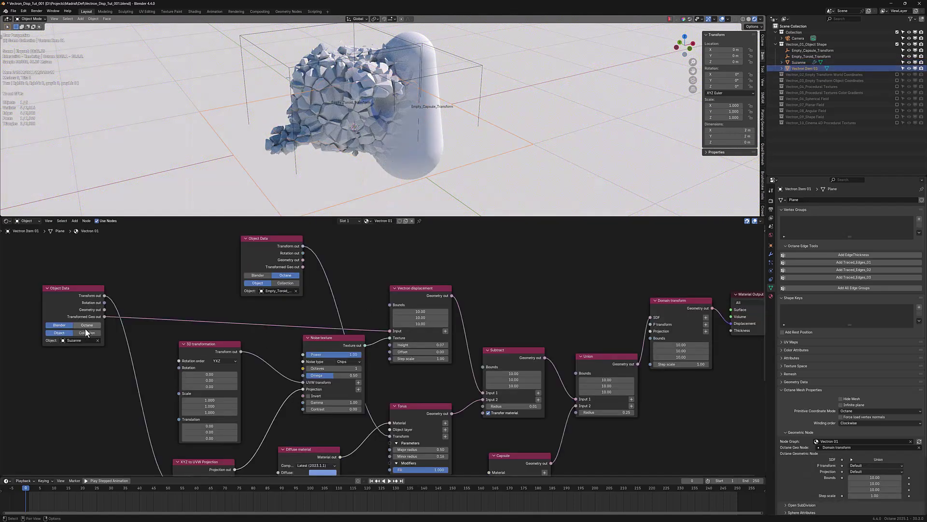
click(87, 326)
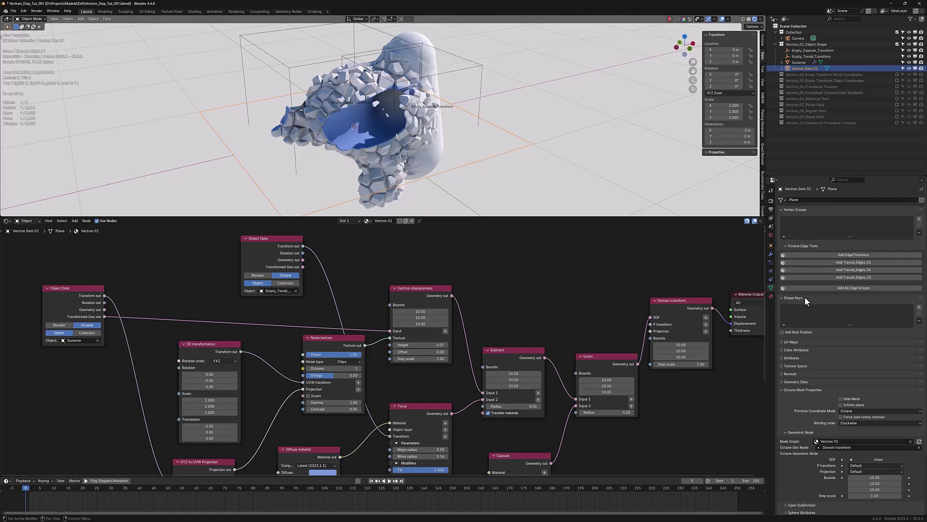
Try disabling the Octane Offset Transform in Suzanne's object properties, check the displaced mesh, and enable it again.
click(800, 62)
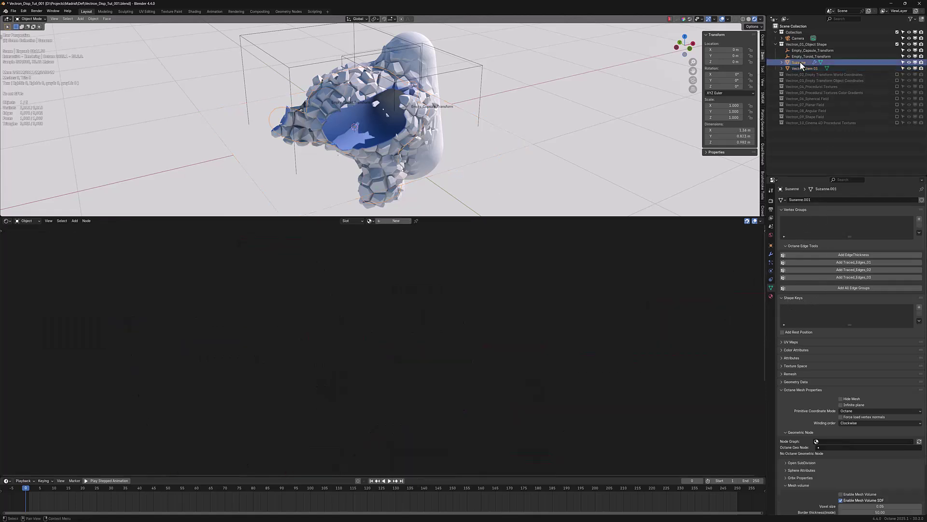
click(771, 246)
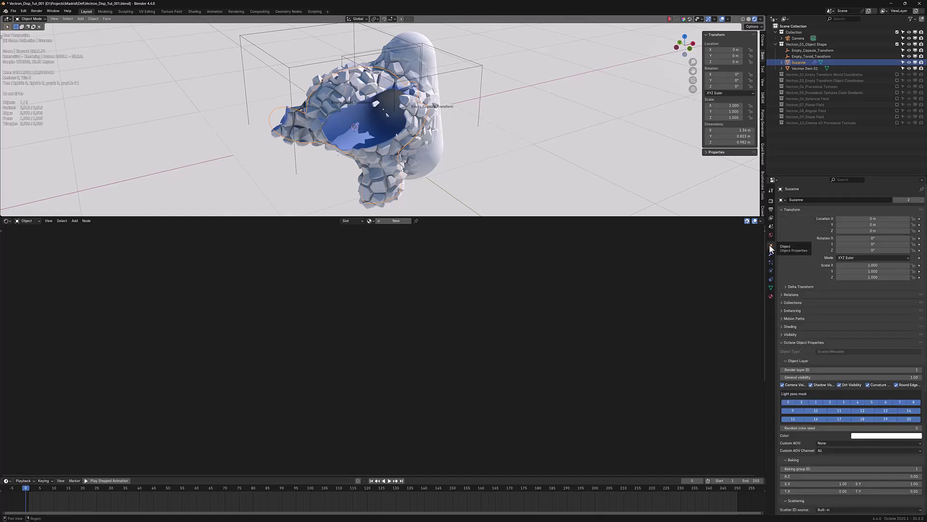
scroll(862, 378, down, 1)
scroll(859, 385, down, 3)
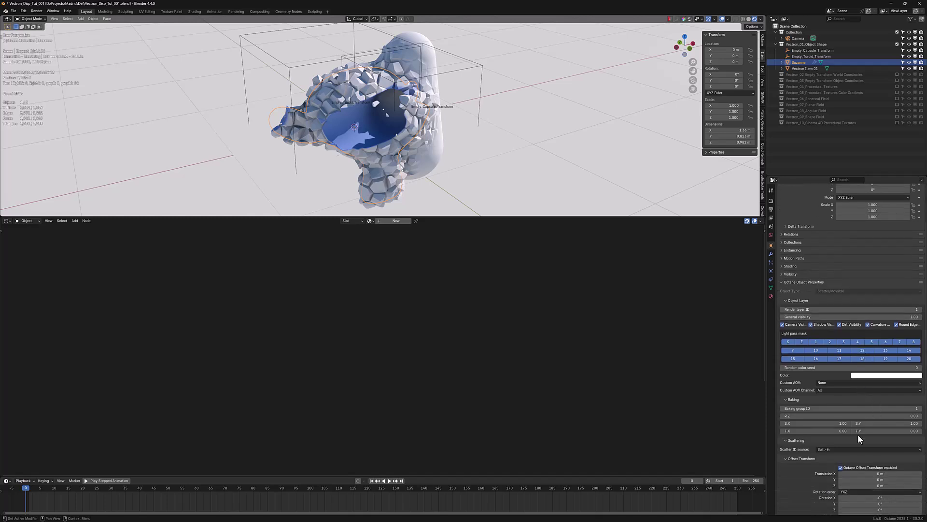
scroll(855, 430, down, 1)
scroll(856, 419, down, 2)
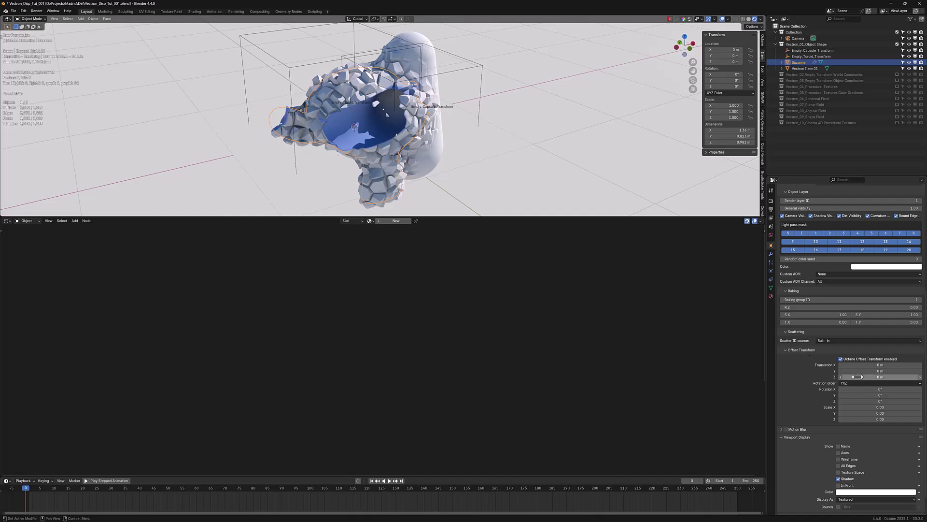
click(841, 359)
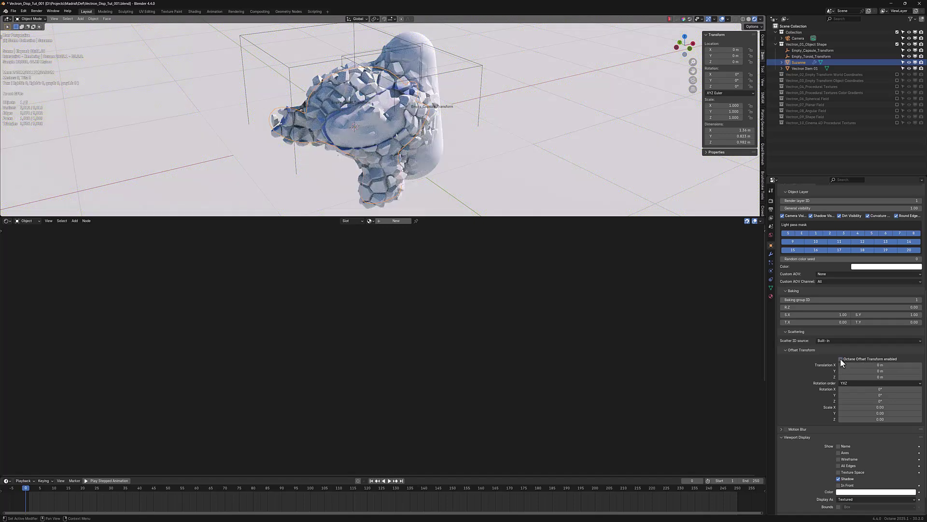
middle_drag(639, 202, 617, 196)
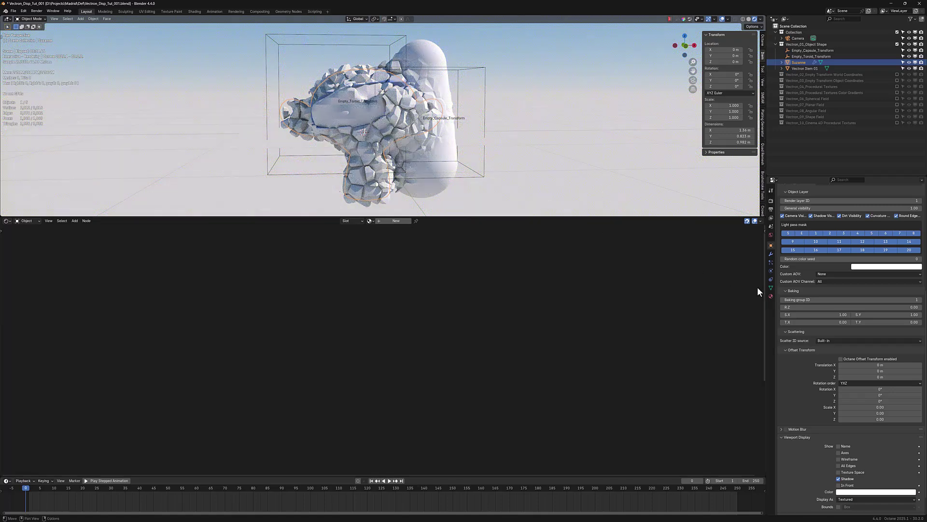
click(840, 359)
Try an Octane offset scale of 1 on all three axes for Suzanne and reset it to 0.
drag(883, 407, 883, 419)
text(1)
key(Return)
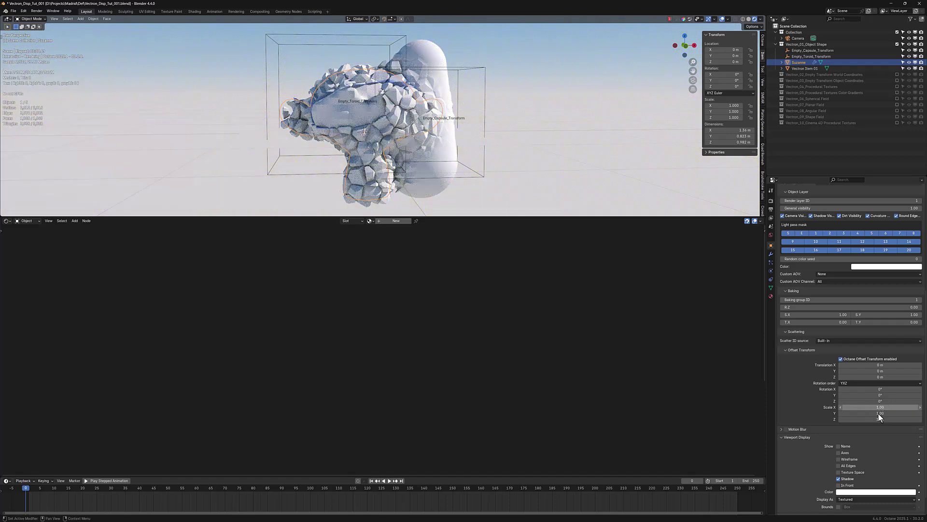
drag(881, 418, 881, 406)
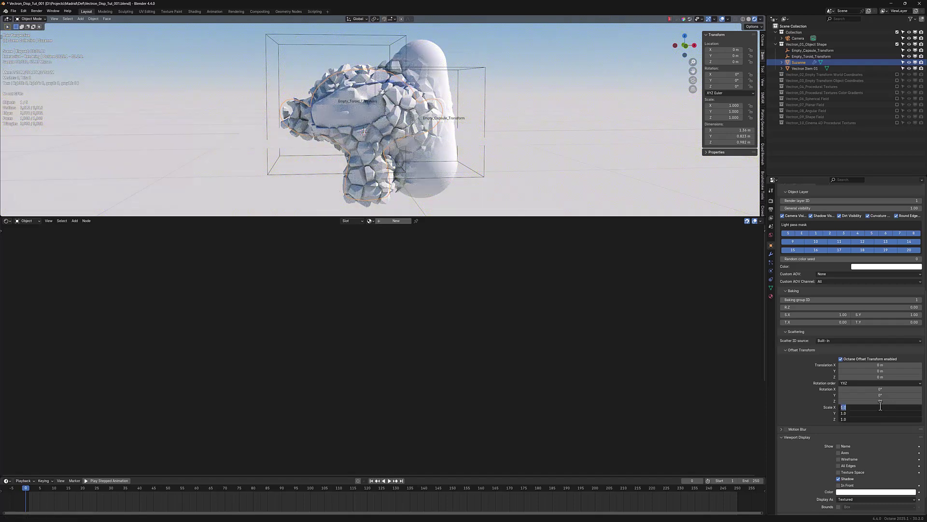
key(Return)
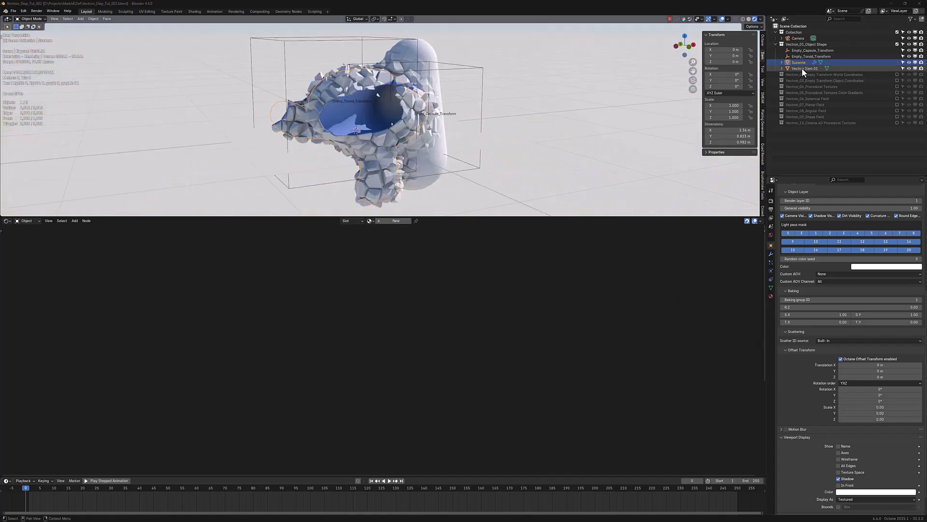
In Vectron Item 01, lower the Vectron displacement height to about 0.03 and raise the noise texture's octaves to 5.
click(804, 68)
key(KP_Decimal)
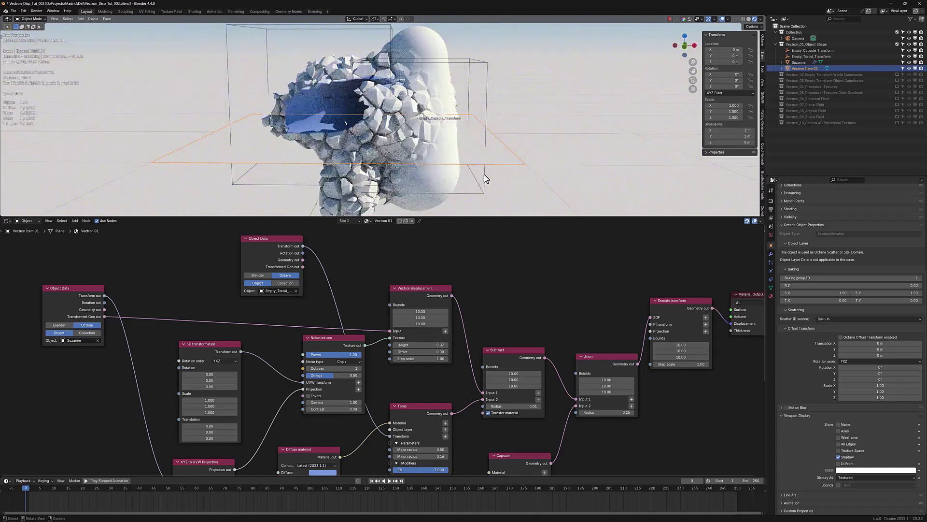
scroll(433, 208, up, 1)
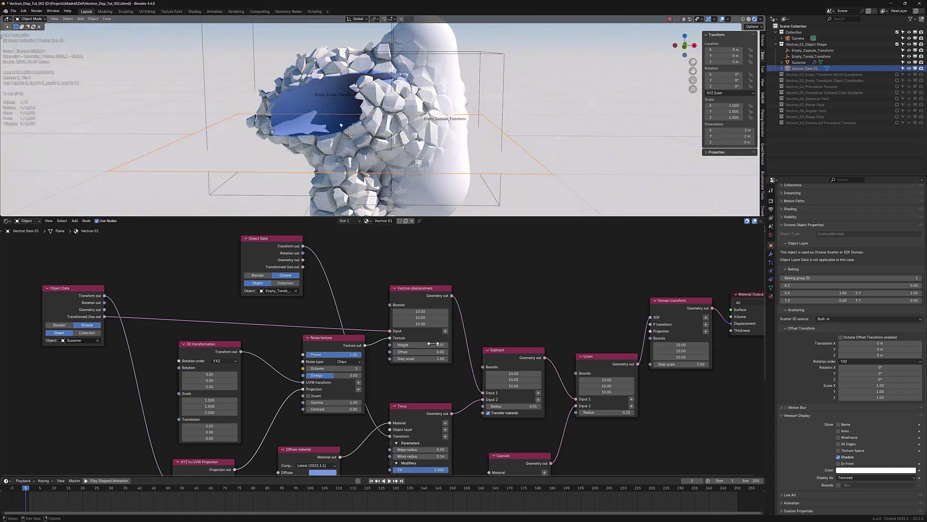
mouse_move(420, 345)
mouse_down()
mouse_move(402, 344)
mouse_move(409, 345)
mouse_up()
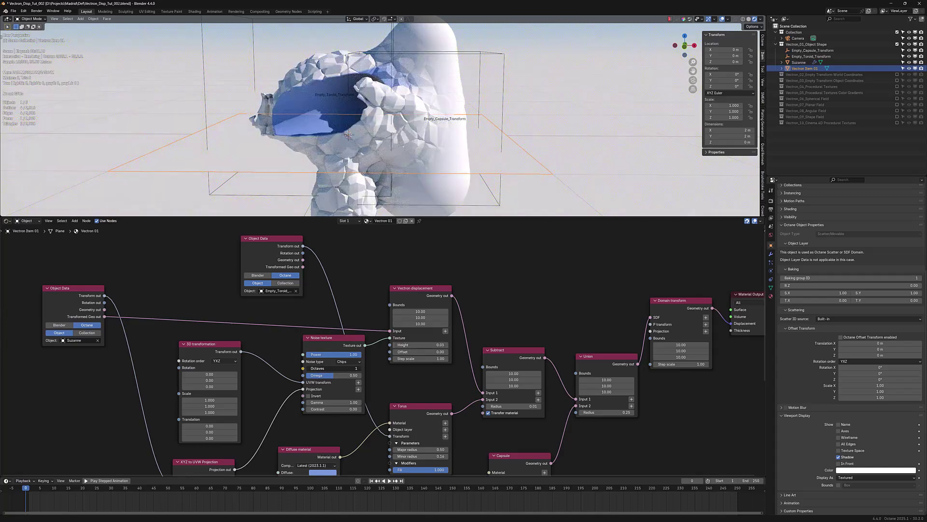
drag(309, 368, 320, 368)
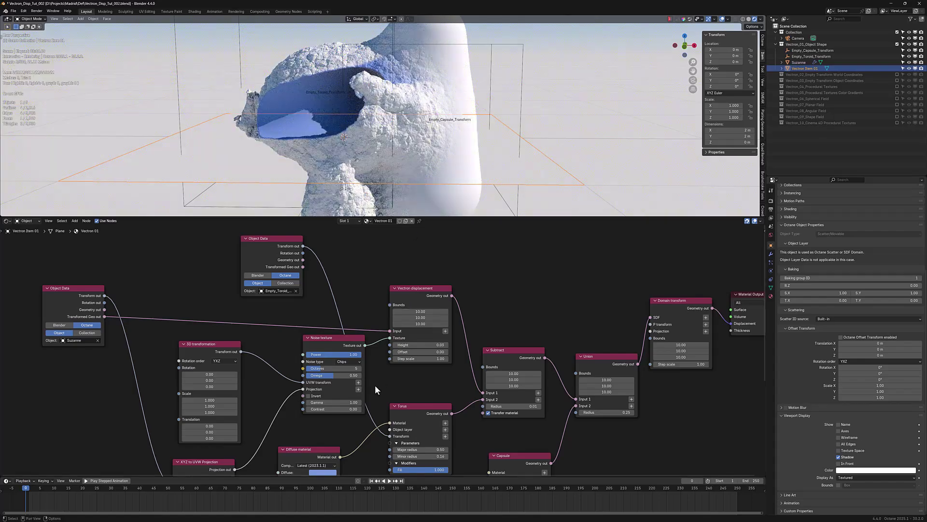
middle_drag(399, 152, 396, 167)
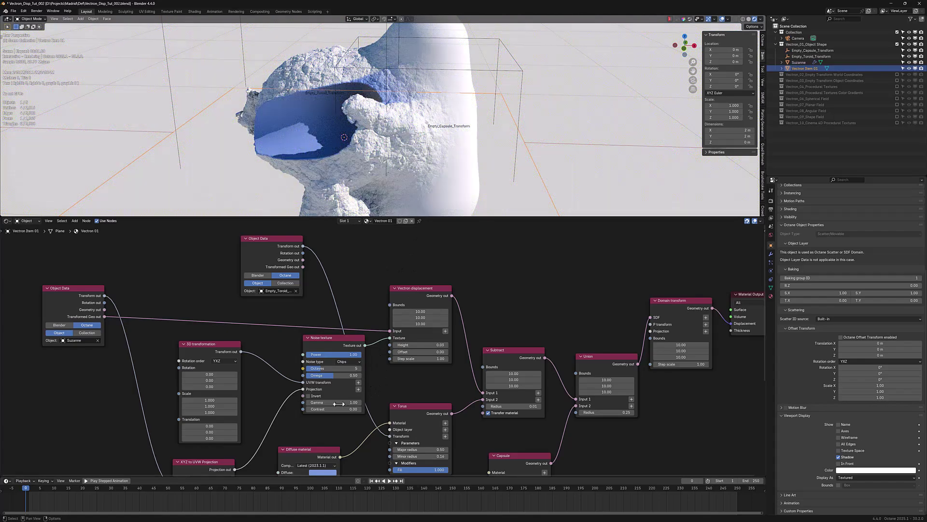
Raise the noise texture's contrast, lower its gamma, and reduce its octaves to 2.
drag(333, 402, 430, 409)
drag(589, 409, 526, 409)
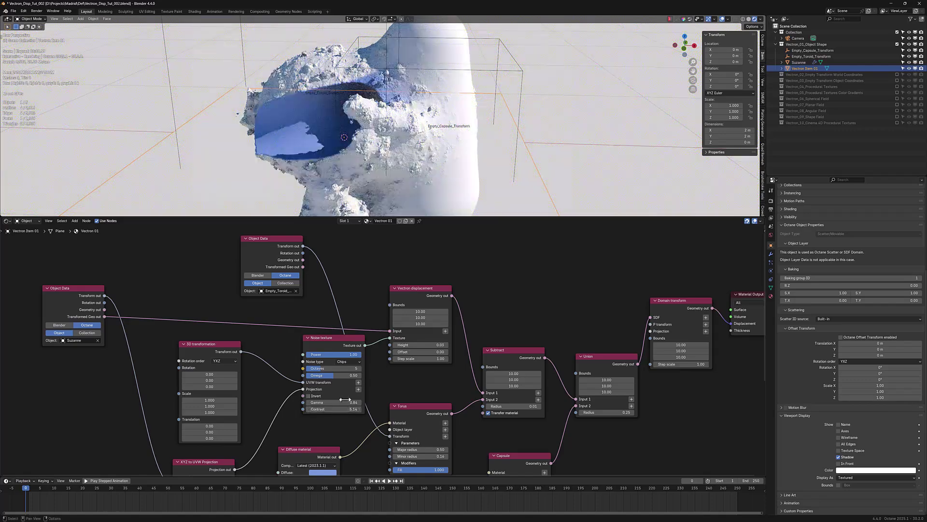
drag(341, 402, 318, 402)
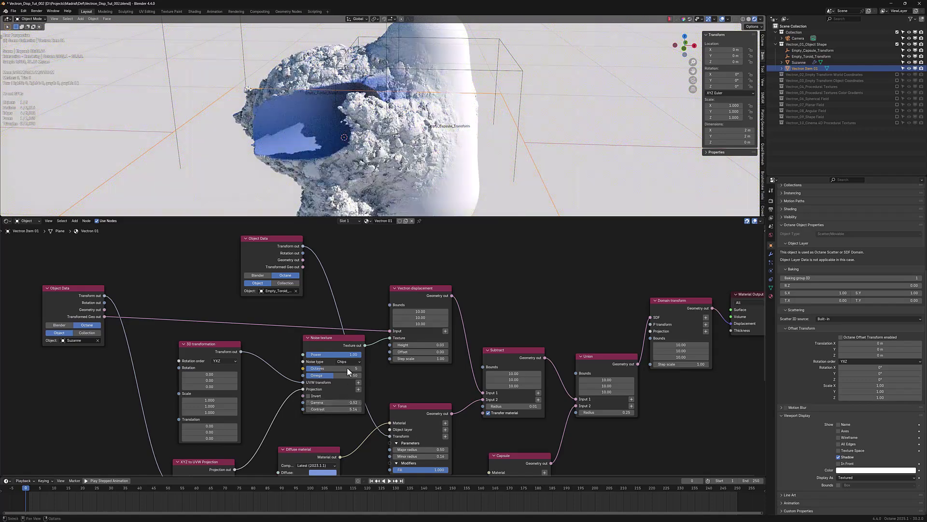
drag(327, 368, 313, 368)
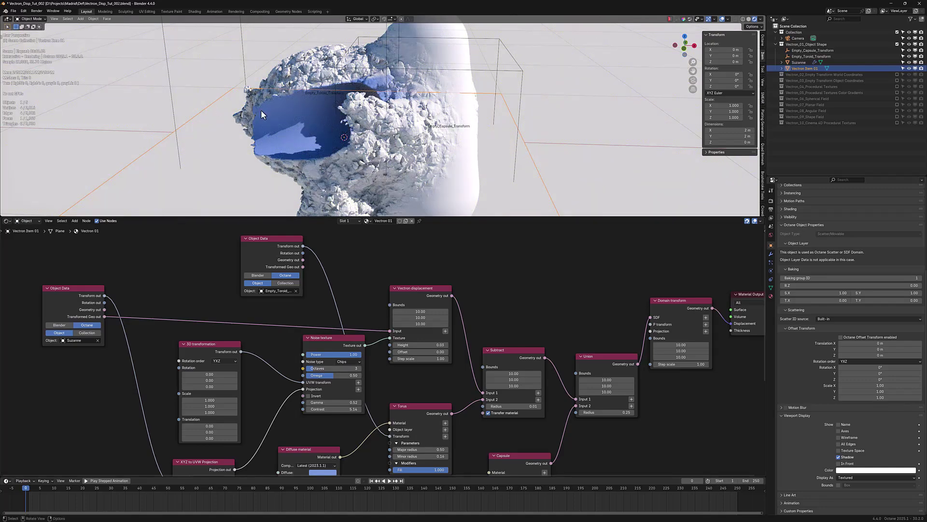
Move Suzanne out to the far side of the capsule, at about X 1.06 m and Z -0.15 m.
click(312, 112)
key(g)
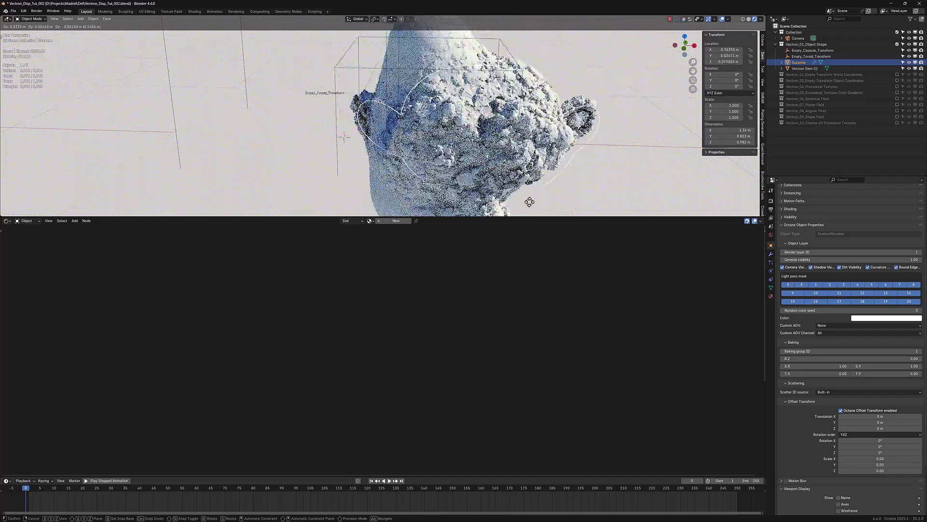
click(586, 215)
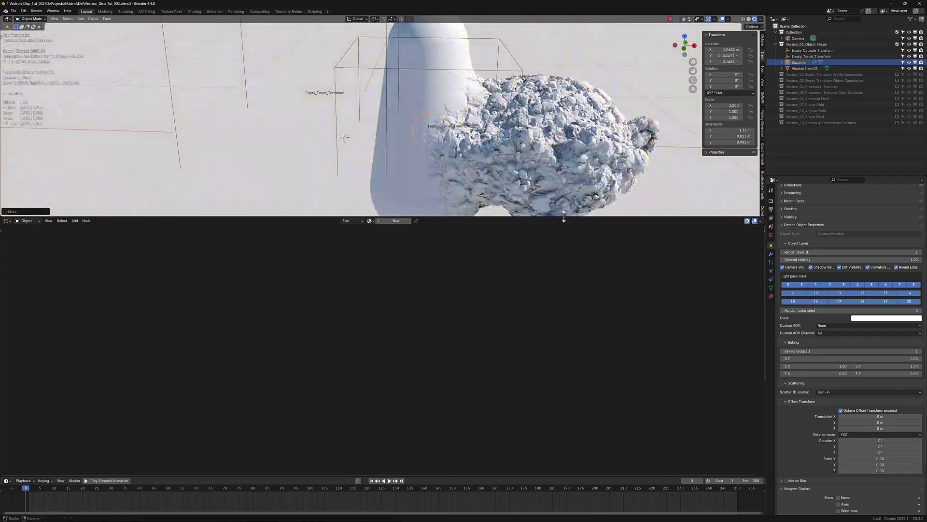
Edit Suzanne's mesh with proportional editing, pulling one ear upward and the opposite ear outward through the capsule.
key(Tab)
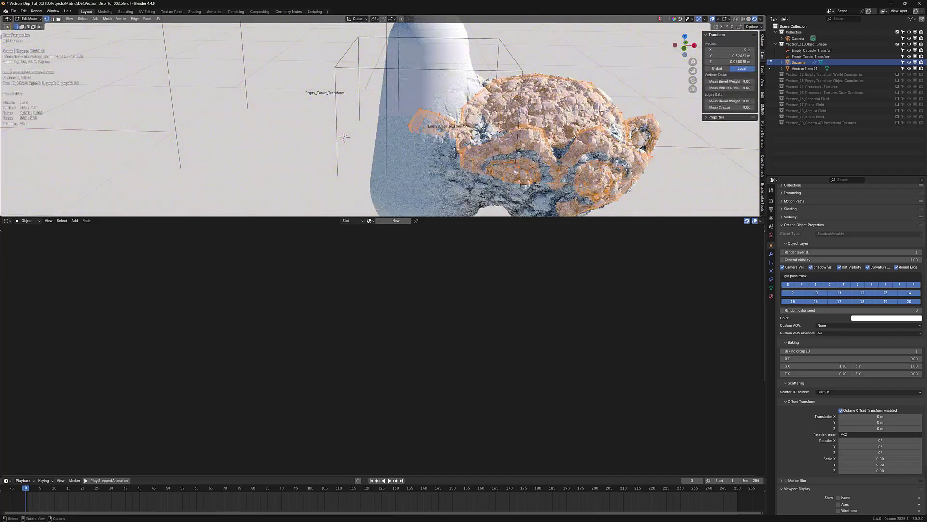
click(622, 112)
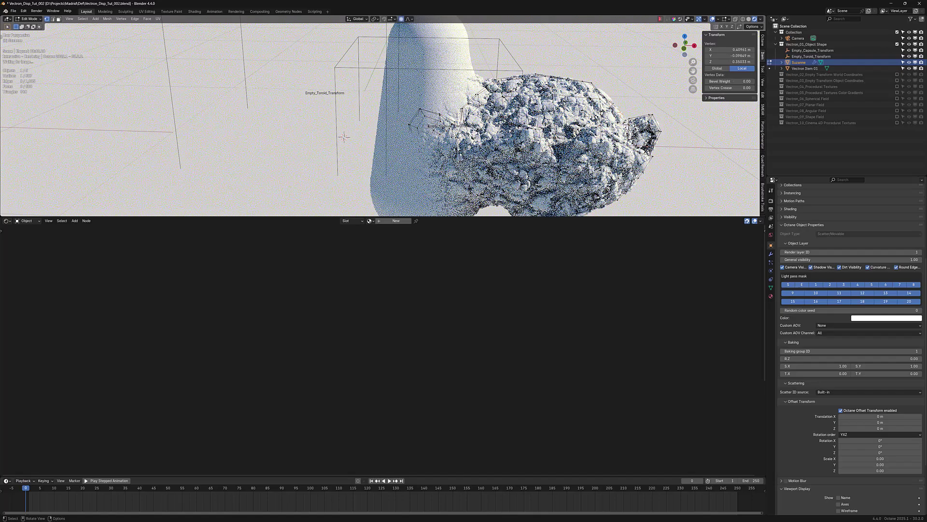
key(g)
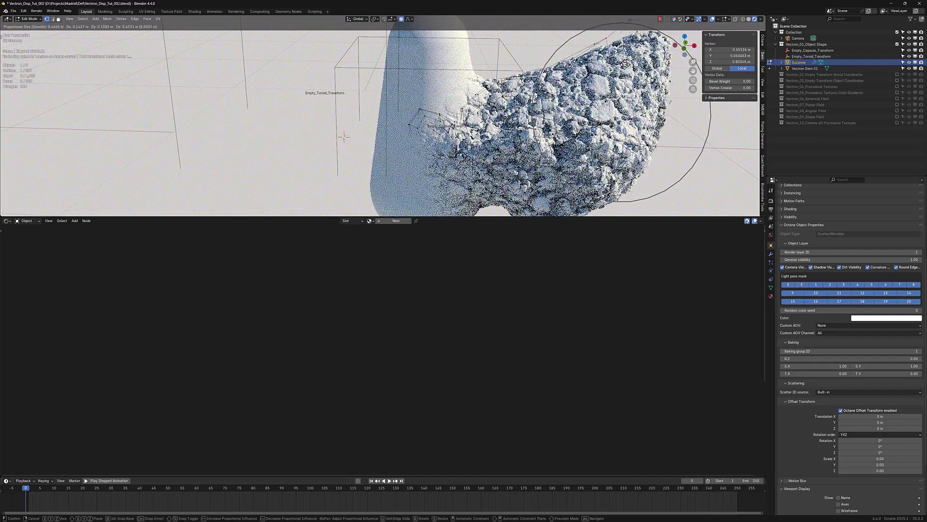
click(656, 80)
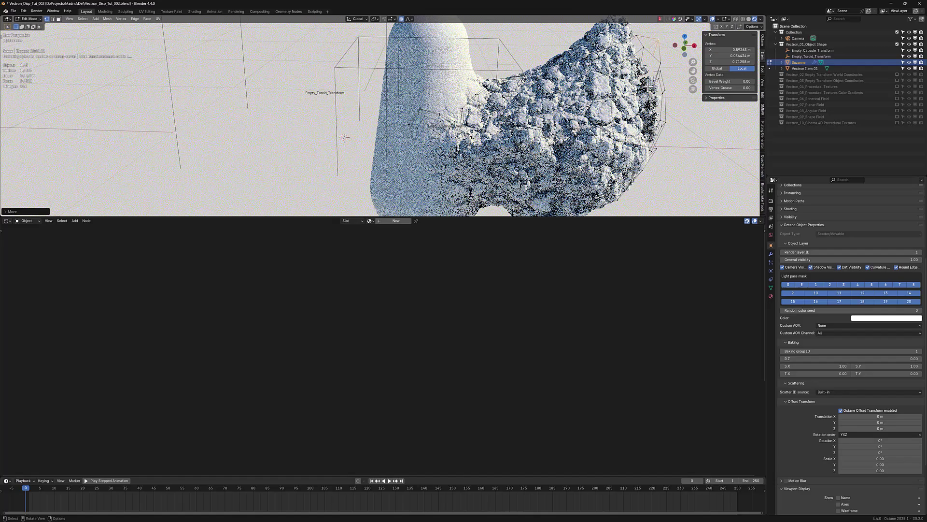
click(408, 124)
key(g)
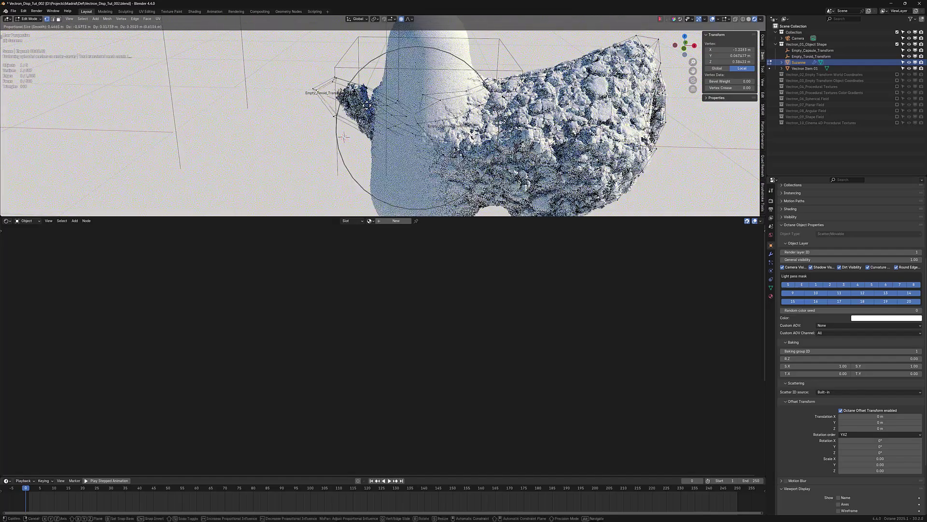
click(369, 117)
Pull a vertex on the front of Suzanne's face outward with proportional editing.
middle_drag(381, 127, 434, 135)
scroll(435, 136, down, 1)
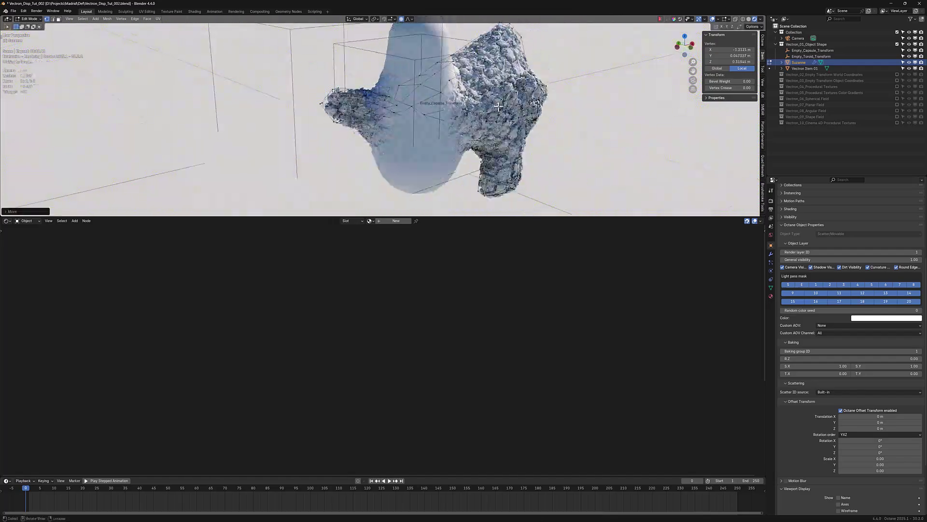
key(g)
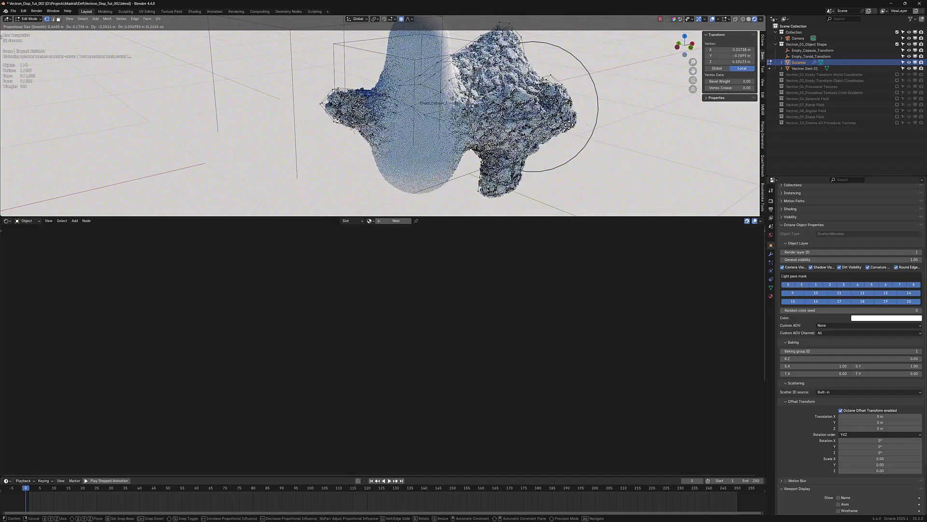
click(560, 133)
middle_drag(560, 133, 441, 163)
scroll(525, 140, up, 2)
Return to Object Mode and move the deformed Suzanne back toward the capsule.
key(Tab)
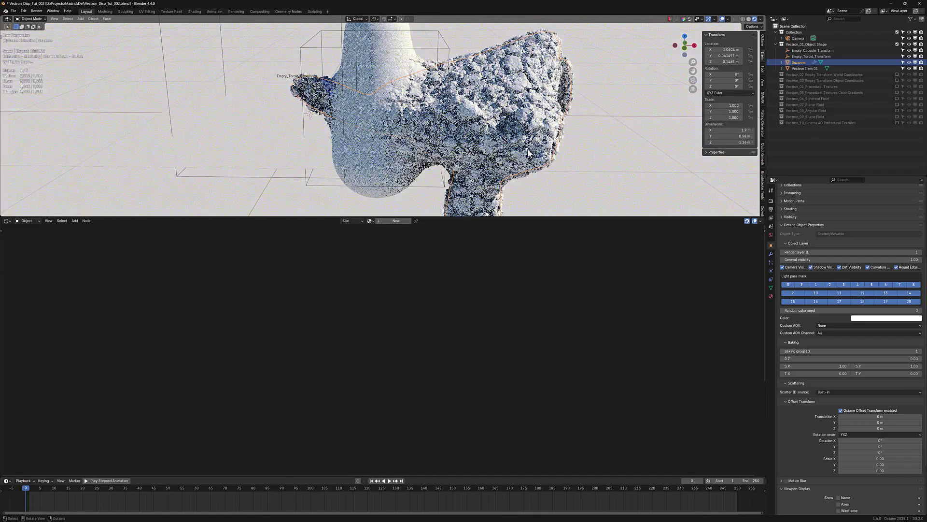
key(g)
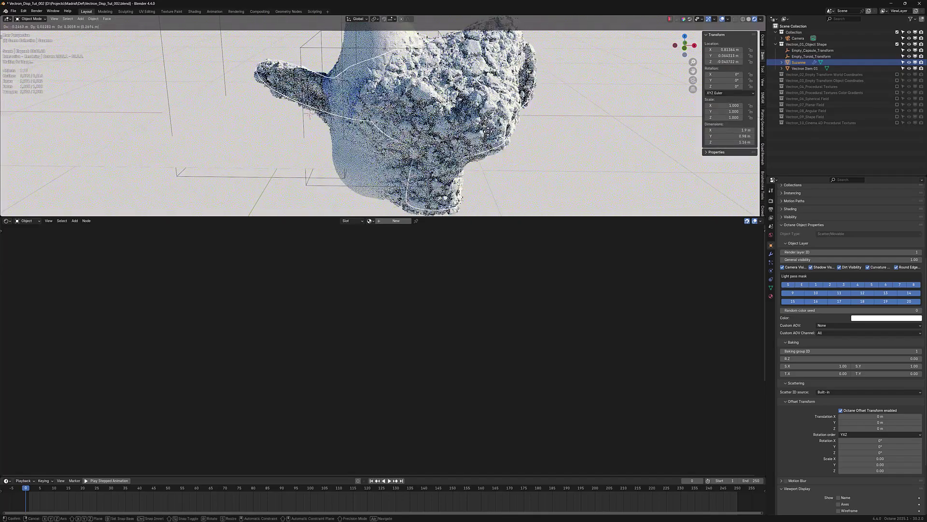
click(531, 156)
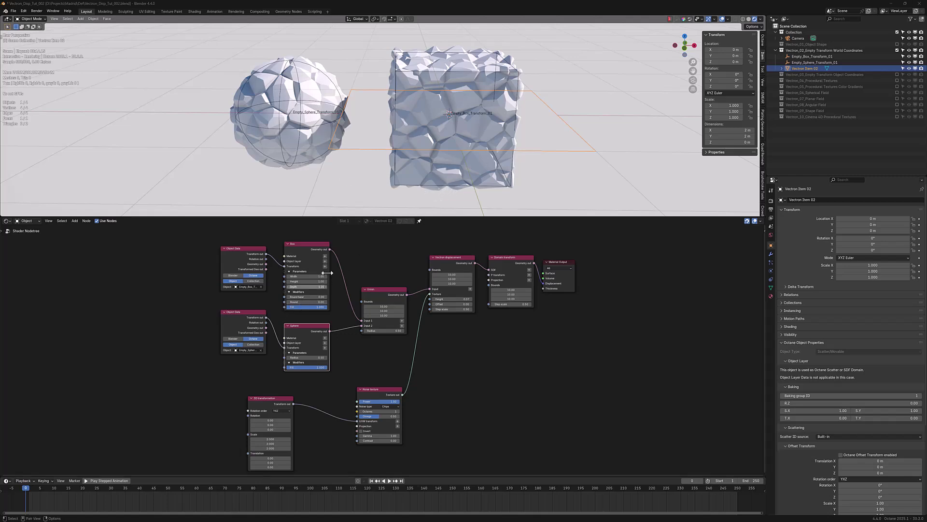
Check Vectron Item 02's Box and Sphere nodes with their Object Data nodes, keeping Empty_Box_Transform_01 as the box's object.
click(306, 334)
click(305, 247)
click(311, 336)
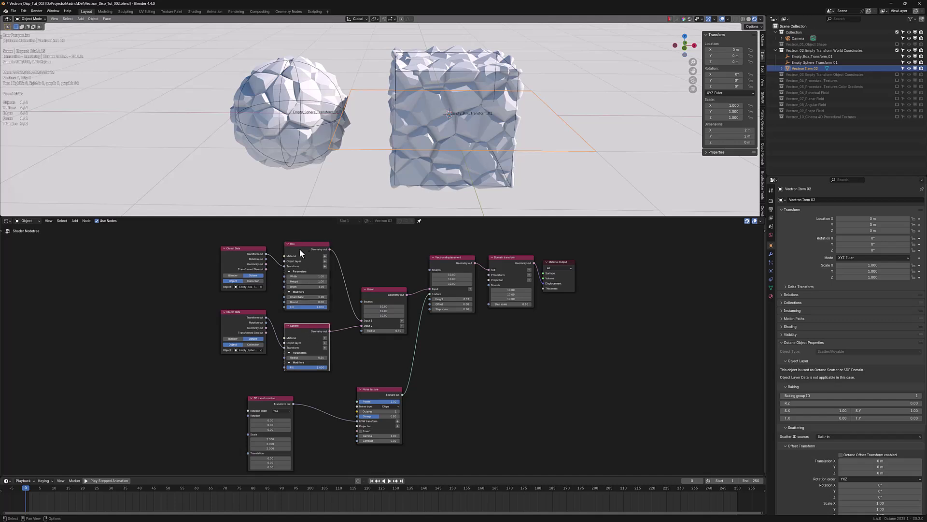
click(237, 253)
click(232, 321)
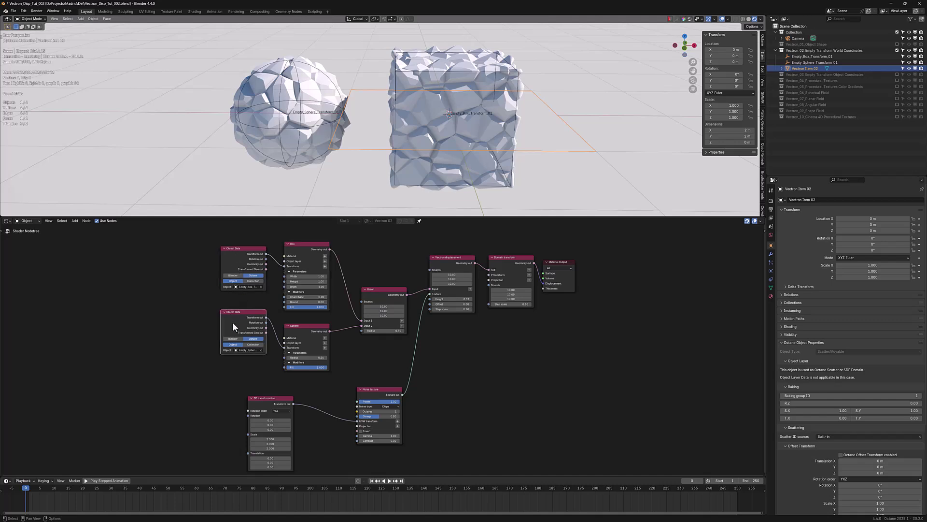
click(240, 254)
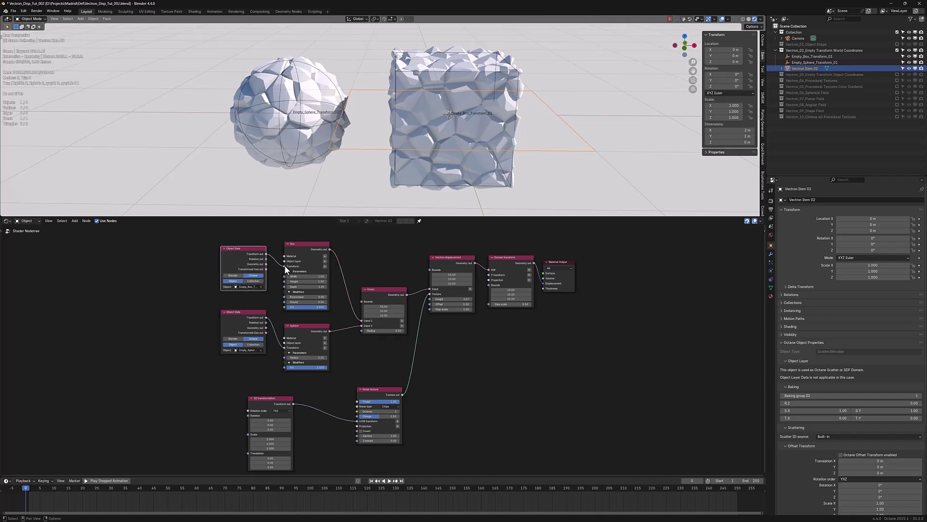
click(248, 287)
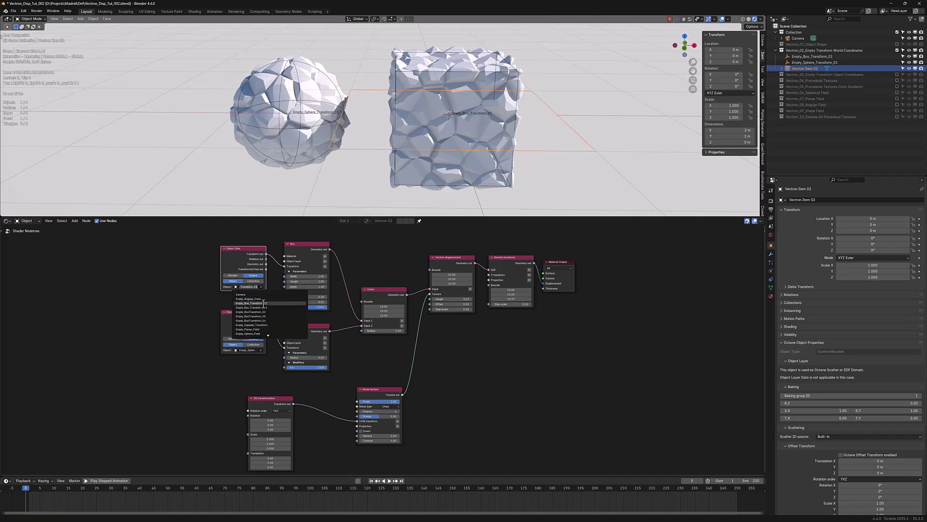
click(263, 304)
Move Empty_Sphere_Transform_01 against the box so the shapes blend, and scale it uniformly to about 1.044.
click(303, 161)
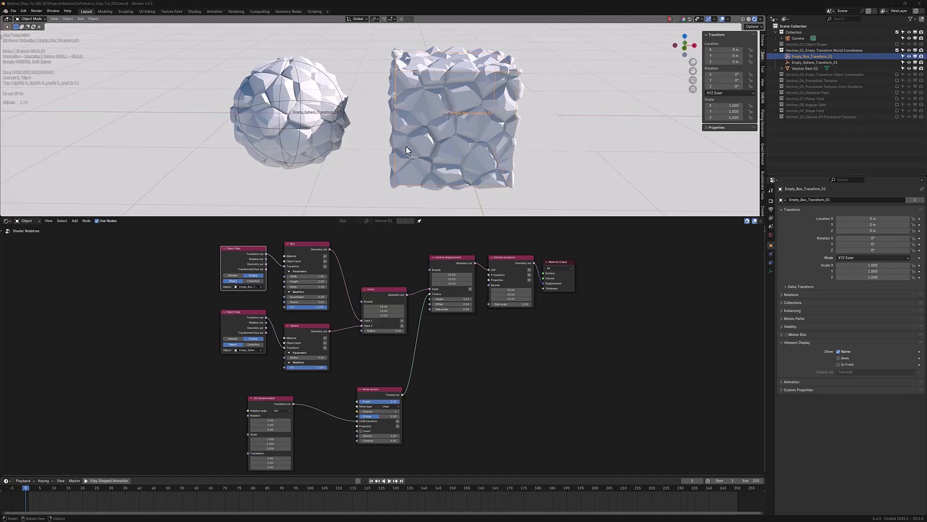
key(g)
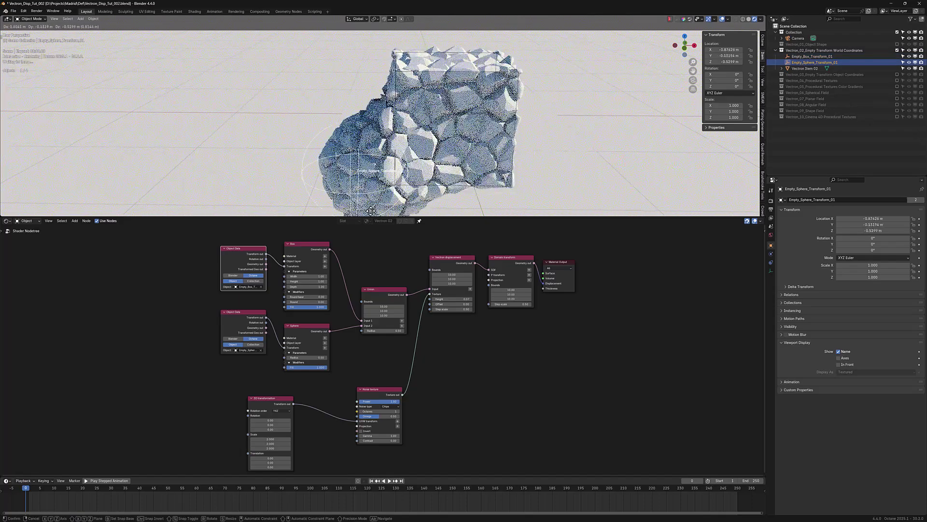
click(373, 172)
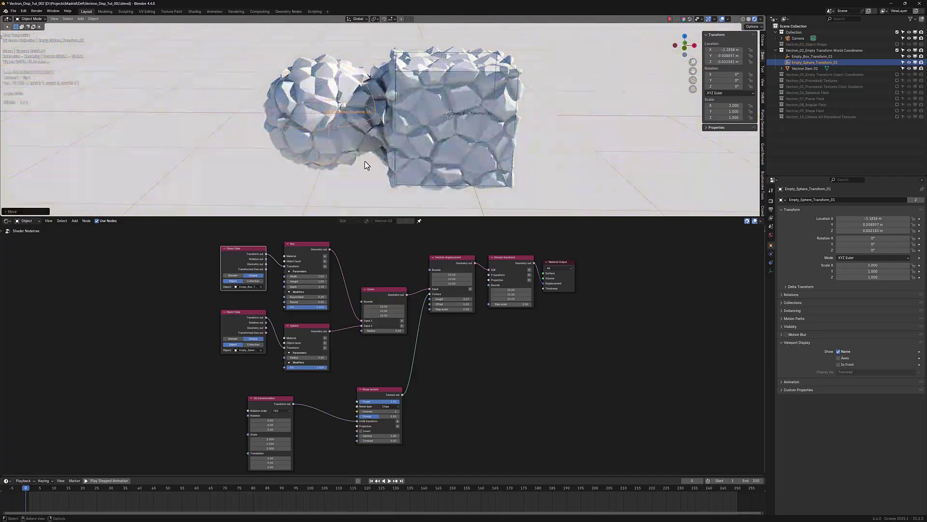
key(s)
key(x)
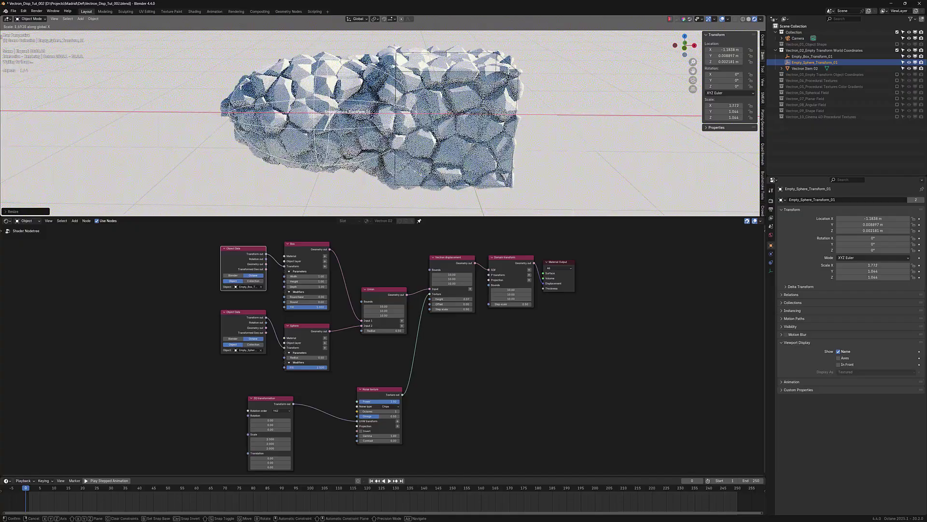
right_click(392, 163)
Try free rotations of Empty_Sphere_Transform_01 and Empty_Box_Transform_01 against the world-coordinate displacement.
key(r)
key(r)
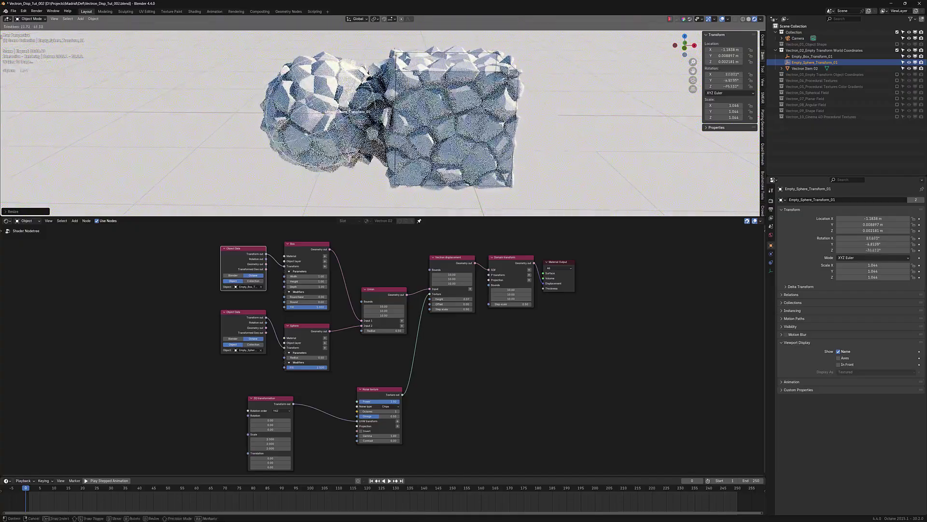
key(Return)
click(445, 152)
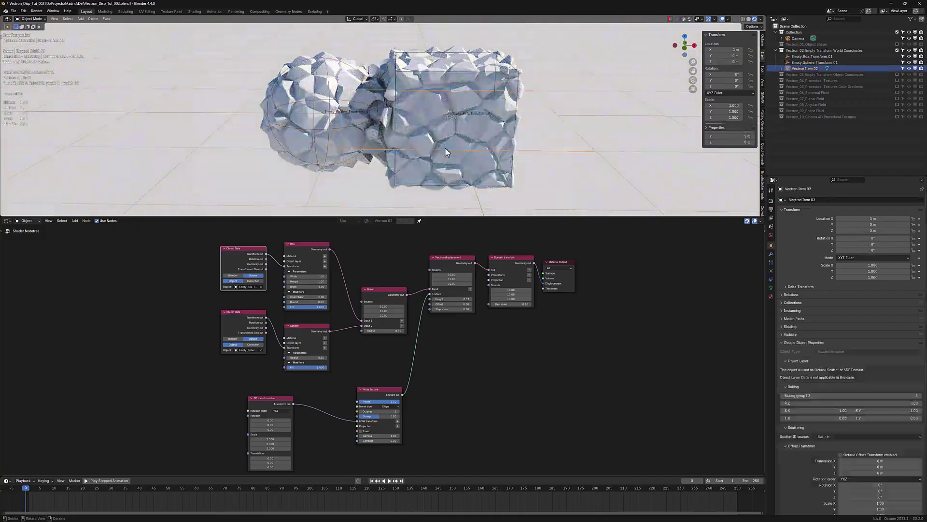
click(508, 179)
key(r)
key(r)
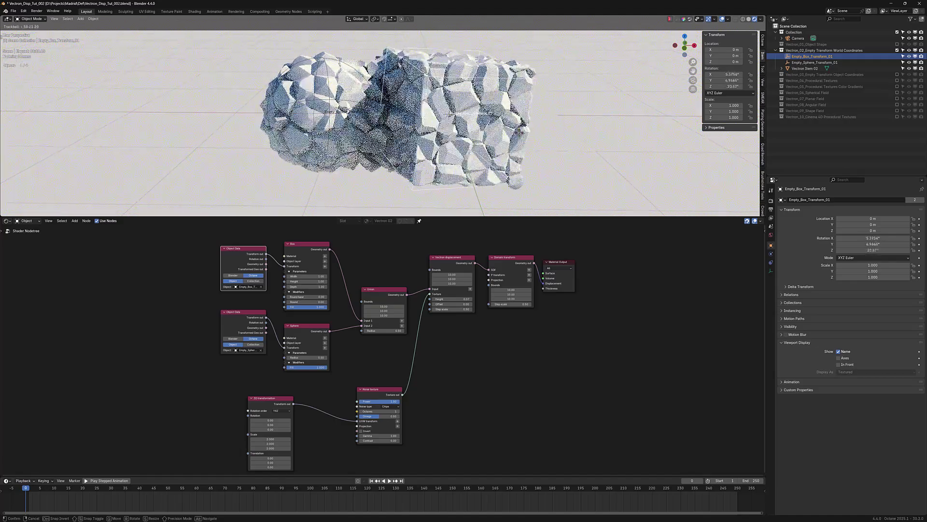
right_click(534, 140)
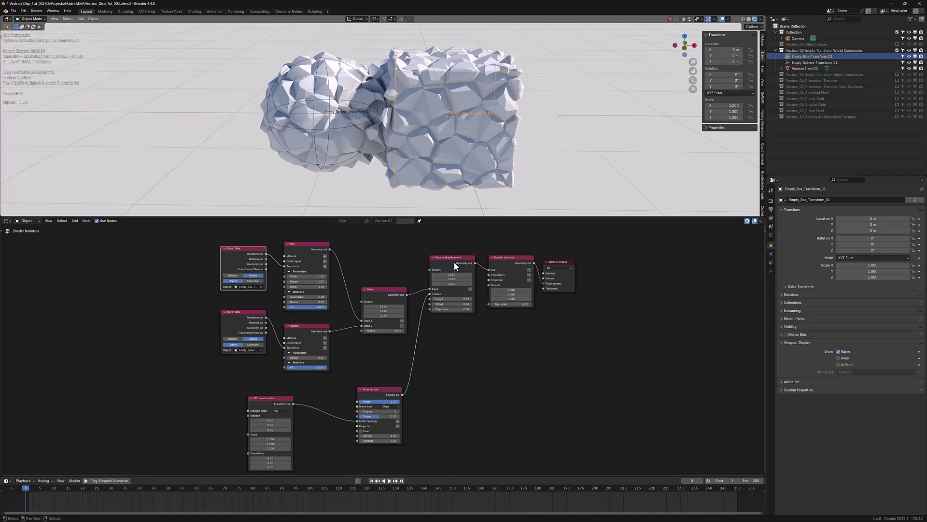
Adjust the Vectron displacement strength, and set the Noise texture to 5 octaves with a gamma of 0.21.
mouse_move(451, 299)
mouse_down()
mouse_move(469, 299)
mouse_move(437, 299)
mouse_move(466, 299)
mouse_move(445, 298)
mouse_move(454, 304)
mouse_up()
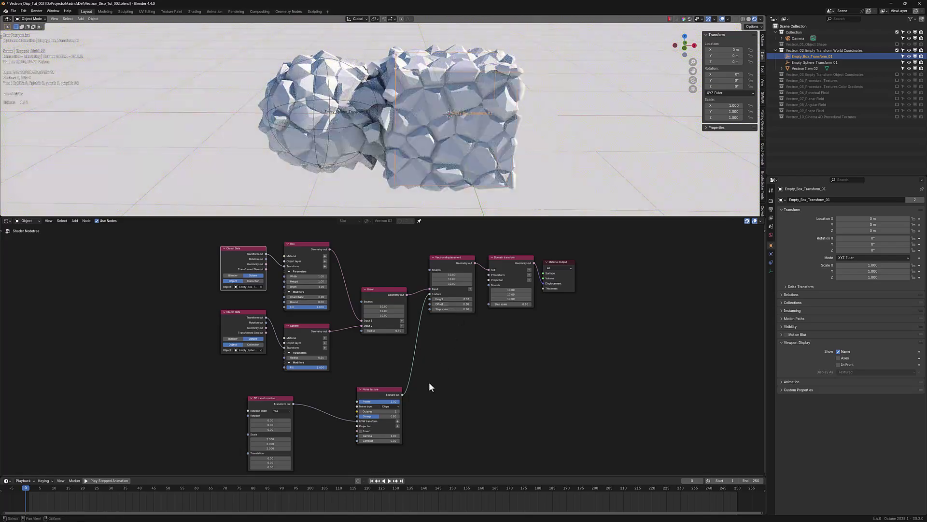
middle_drag(430, 420, 412, 397)
scroll(438, 367, up, 6)
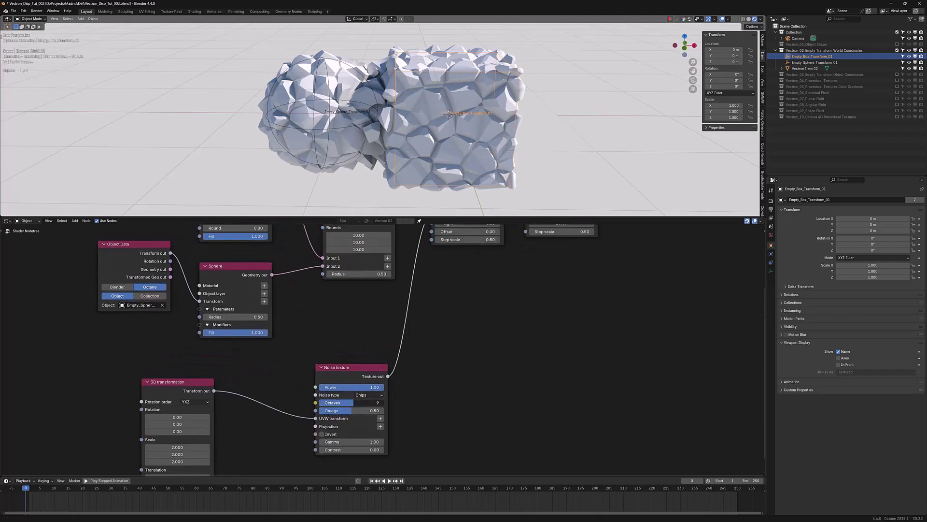
mouse_move(353, 403)
mouse_down()
mouse_move(338, 404)
mouse_move(350, 403)
mouse_up()
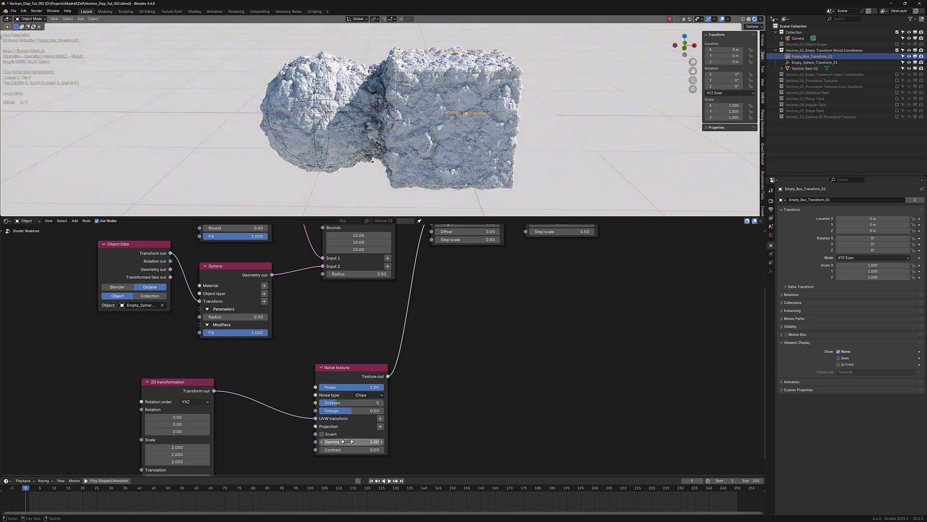
drag(351, 441, 317, 441)
Move Empty_Sphere_Transform_01 downward beside the box to shift the blended sphere.
middle_drag(439, 137, 347, 152)
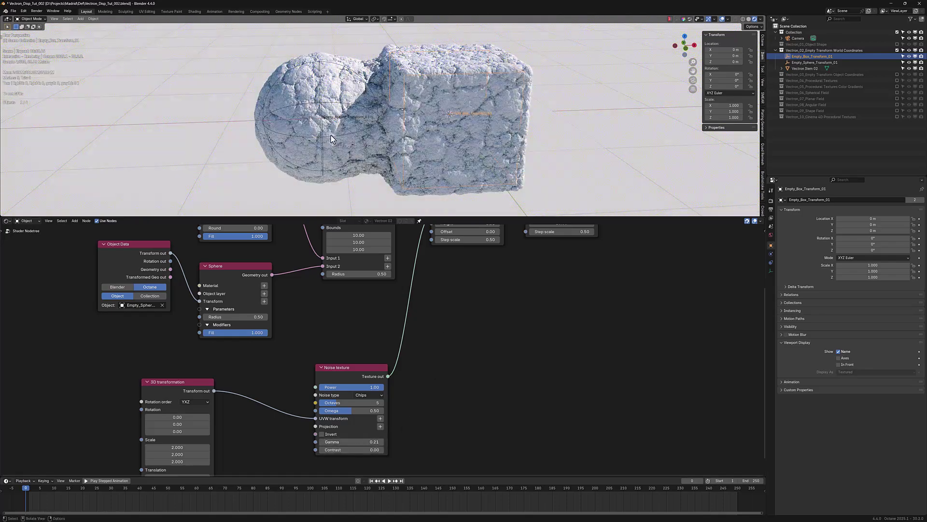
key(g)
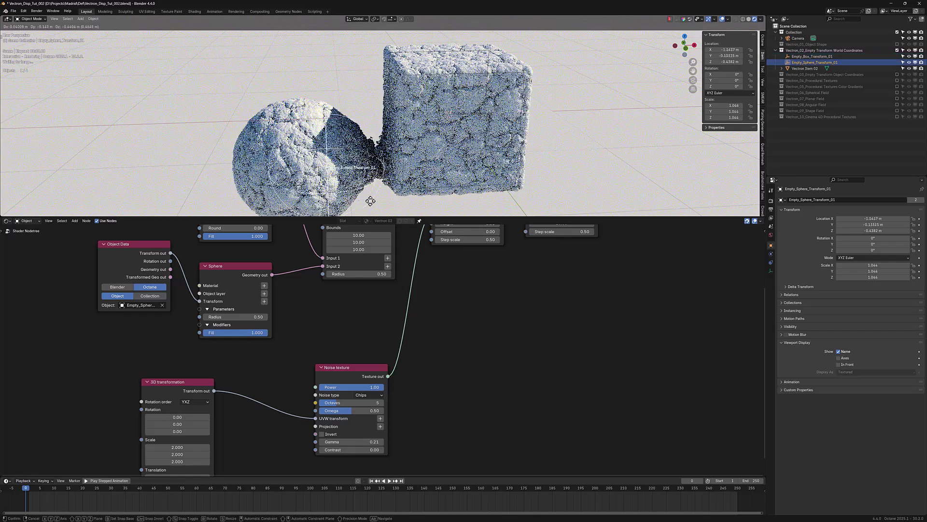
click(353, 184)
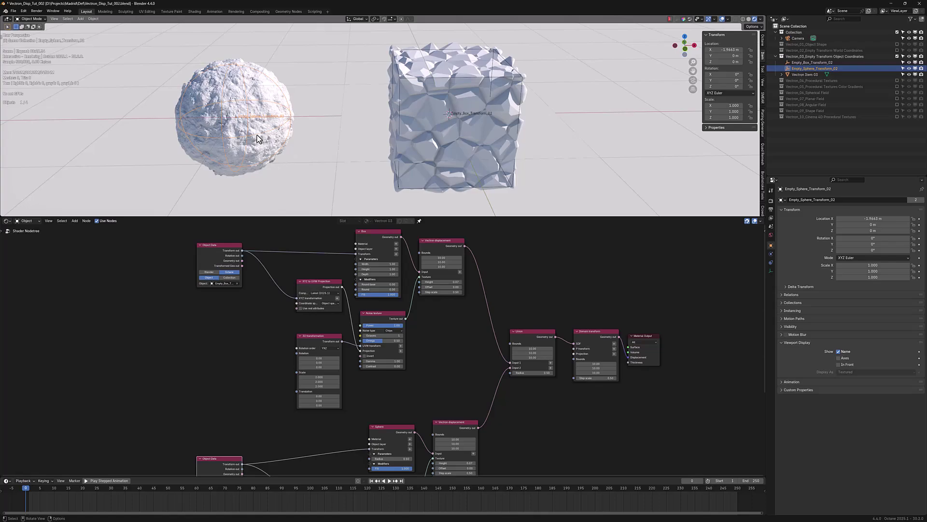
Move Empty_Sphere_Transform_02 into the side of the box and scale it uniformly to about 1.371.
key(g)
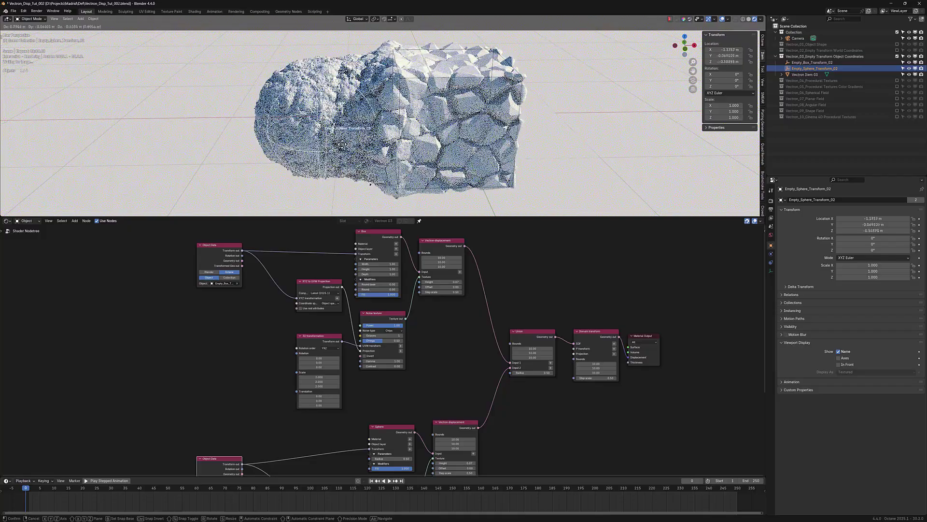
click(378, 146)
key(s)
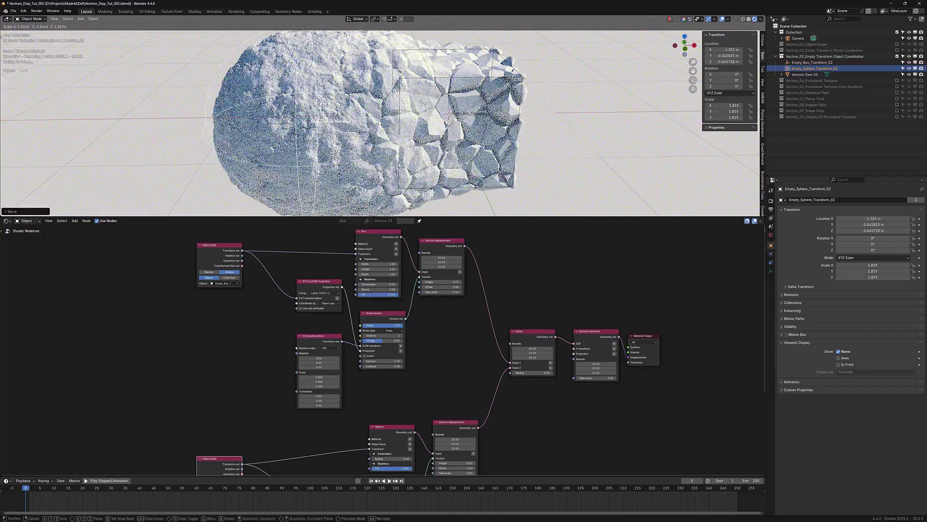
click(397, 163)
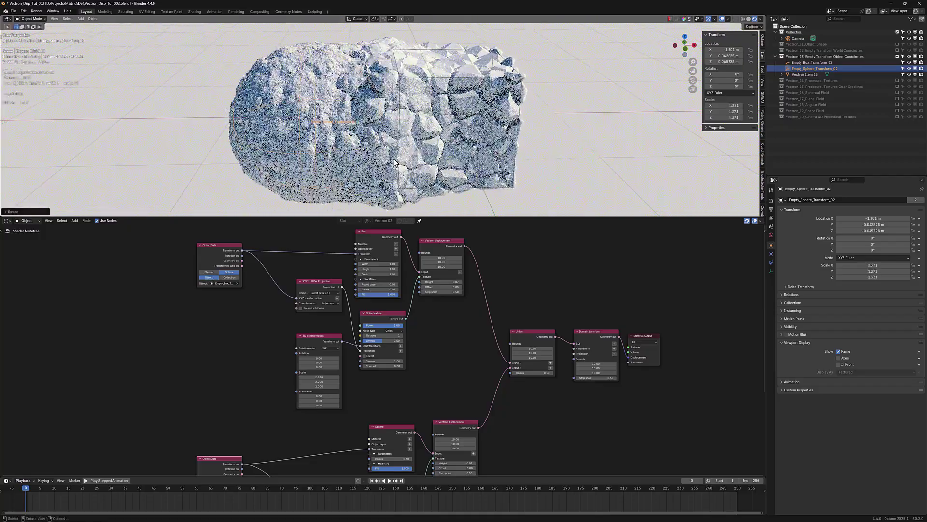
Rotate Empty_Sphere_Transform_02 freely so its displacement turns with the sphere.
key(r)
key(r)
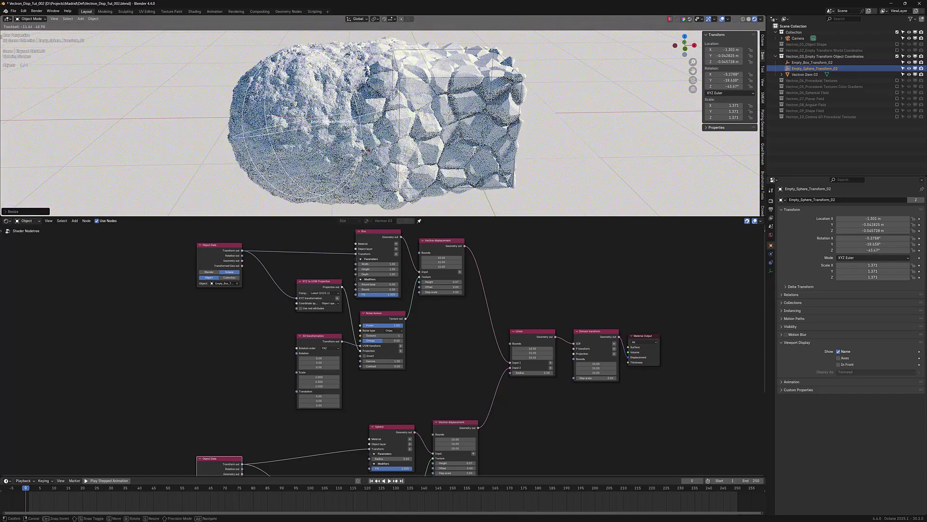
click(344, 170)
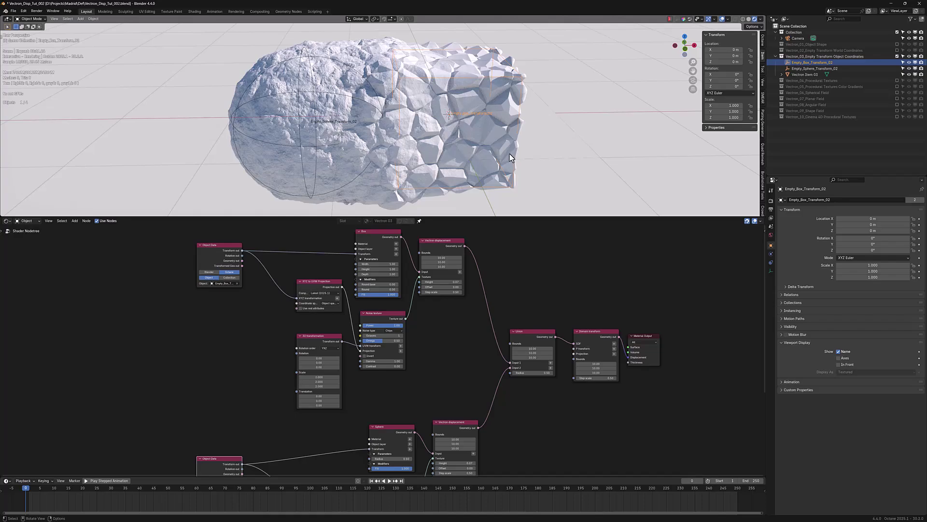
Scale Empty_Box_Transform_02 uniformly to about 0.75 and move it slightly upward beside the sphere.
key(s)
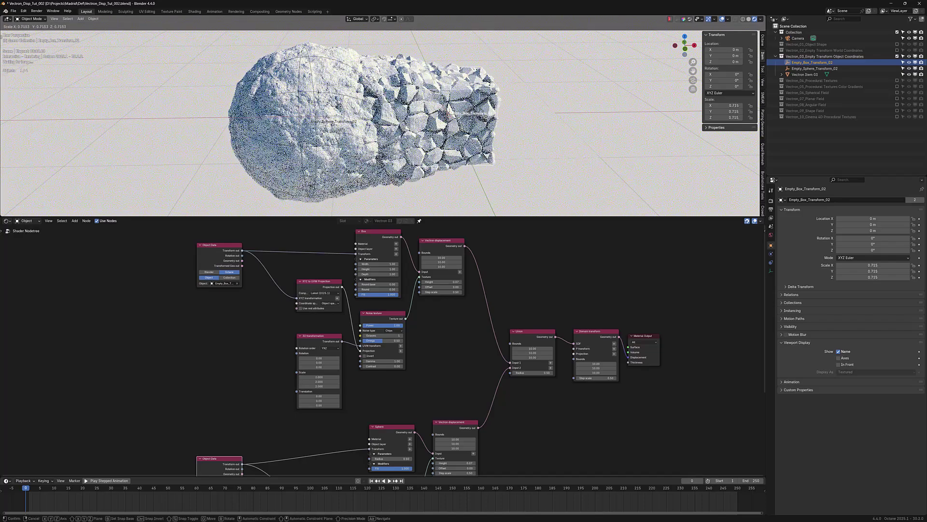
click(475, 149)
key(g)
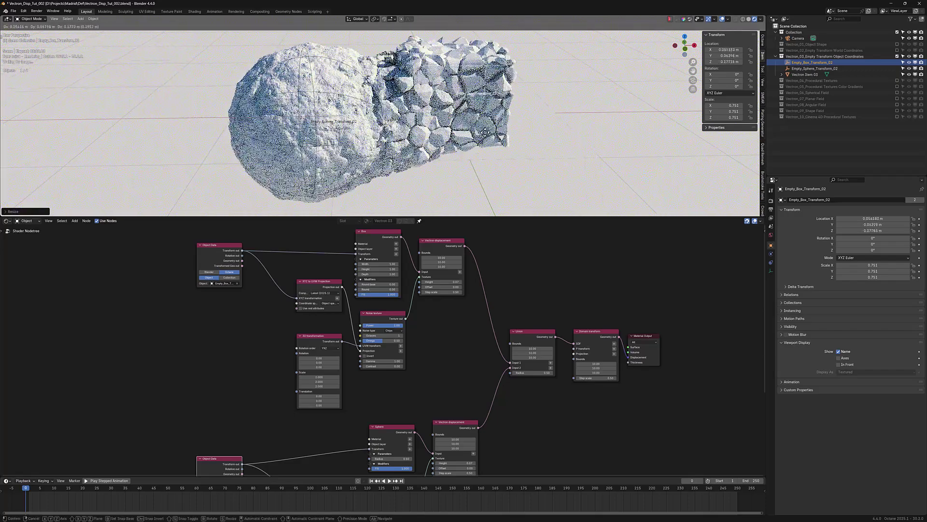
click(494, 144)
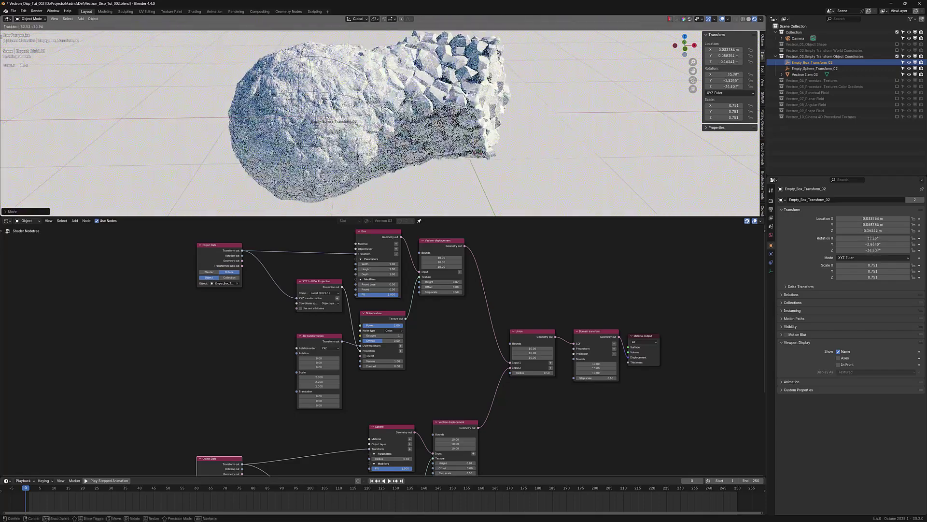
Rotate Empty_Box_Transform_02 freely so its displacement turns with the box.
click(547, 178)
key(r)
key(r)
click(548, 178)
Examine the separate box and sphere node branches, with their projection, noise and displacement nodes feeding the Union.
scroll(367, 251, down, 1)
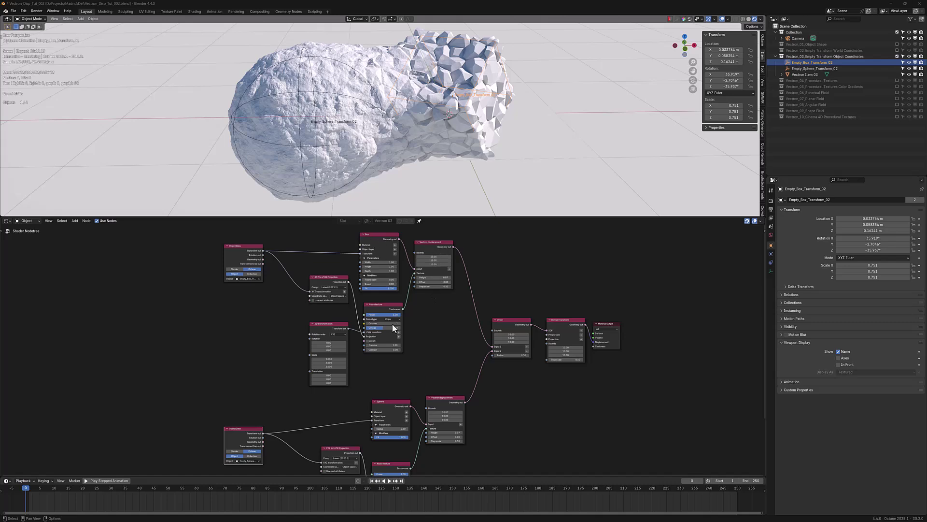
scroll(434, 378, up, 2)
middle_drag(432, 362, 463, 399)
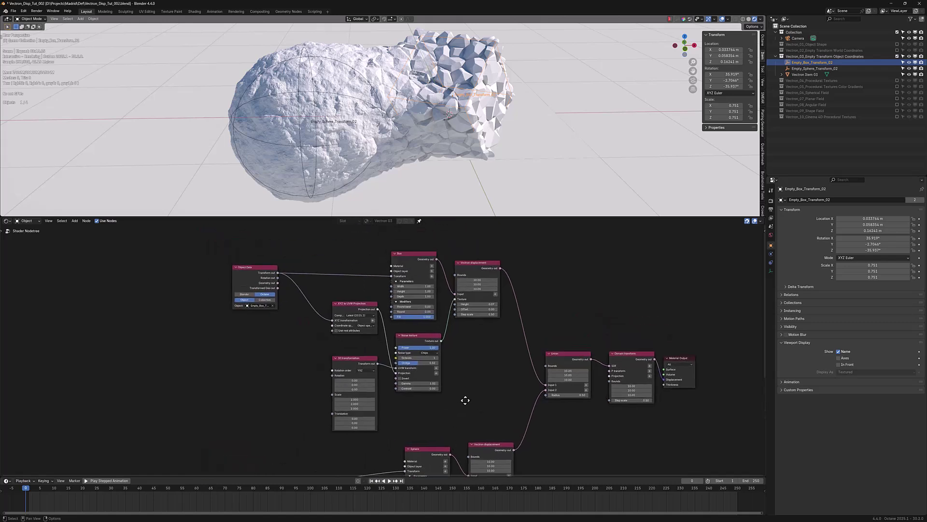
scroll(480, 398, up, 1)
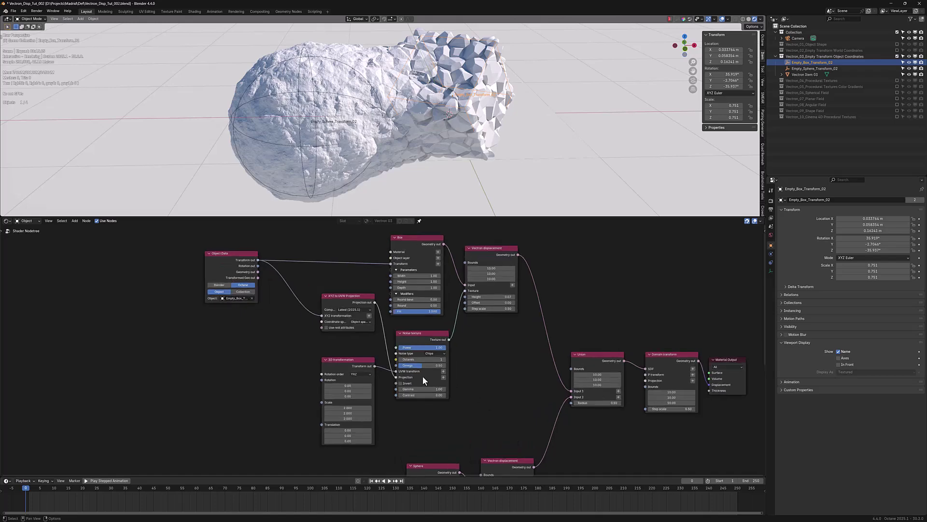
scroll(459, 411, down, 3)
middle_drag(466, 404, 464, 269)
middle_drag(448, 301, 469, 460)
scroll(485, 386, up, 6)
Try a new XYZ to UVW Projection node on the box's Noise texture Projection input, and restore the original connection.
click(488, 423)
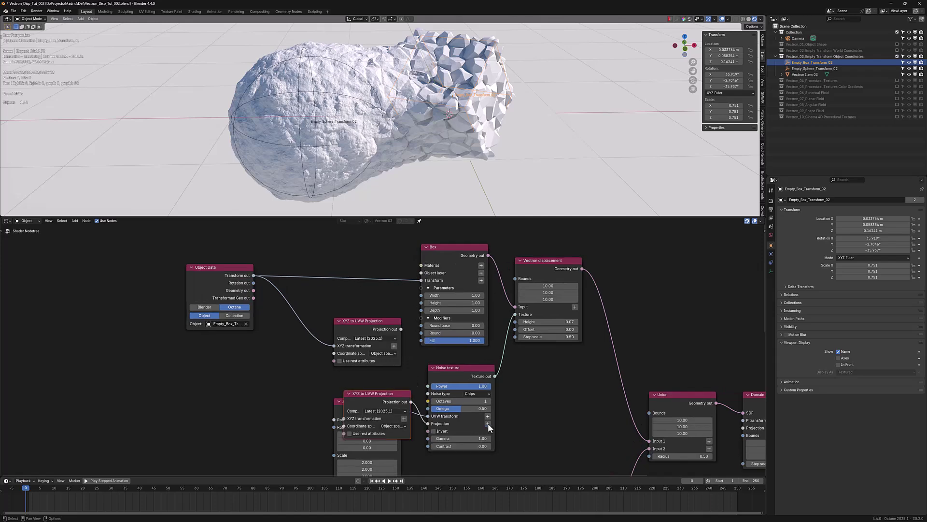
click(258, 376)
key(x)
drag(400, 329, 427, 423)
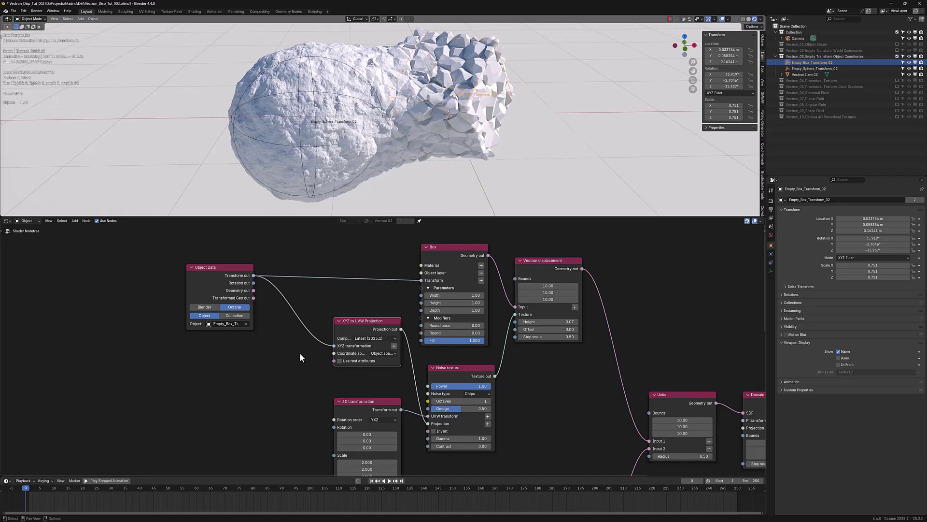
Scale Empty_Box_Transform_02 uniformly to about 0.815 and stretch it along its local X axis to about 1.855.
middle_drag(300, 354, 296, 349)
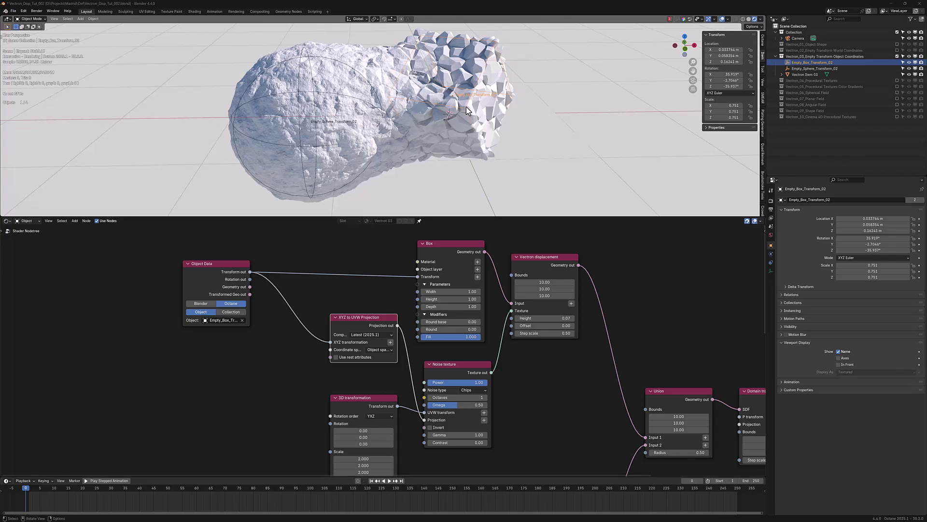
key(s)
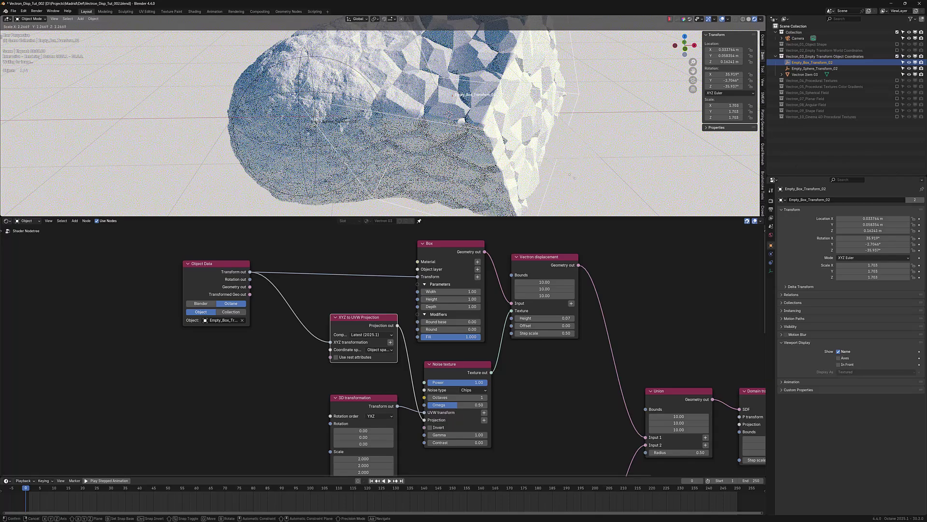
click(503, 140)
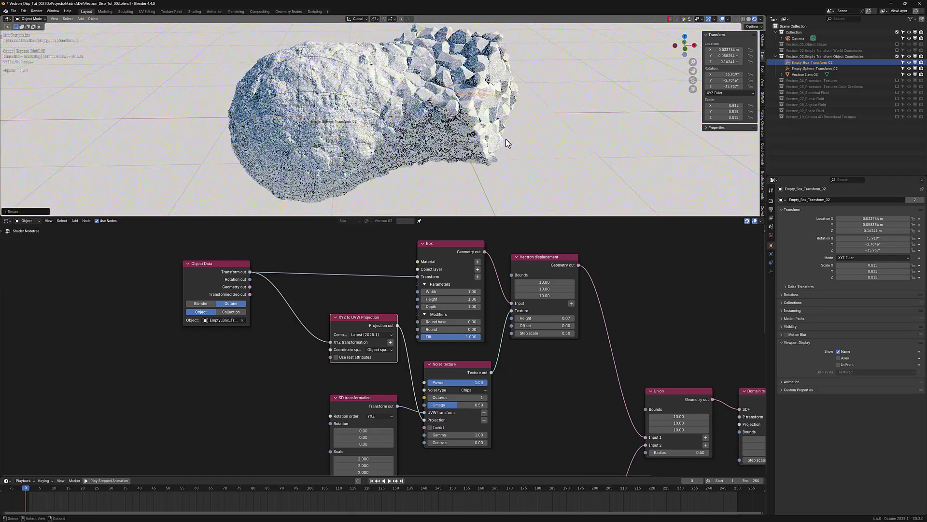
key(s)
key(x)
key(x)
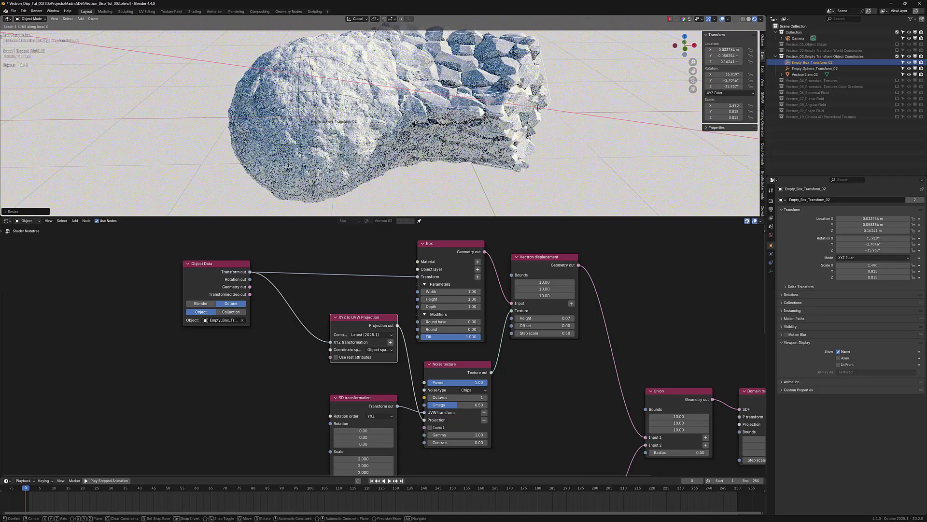
click(436, 300)
Set the X scale to 0.970 and X translation to 0.48 in the box noise's 3D transformation node.
middle_drag(408, 385, 412, 338)
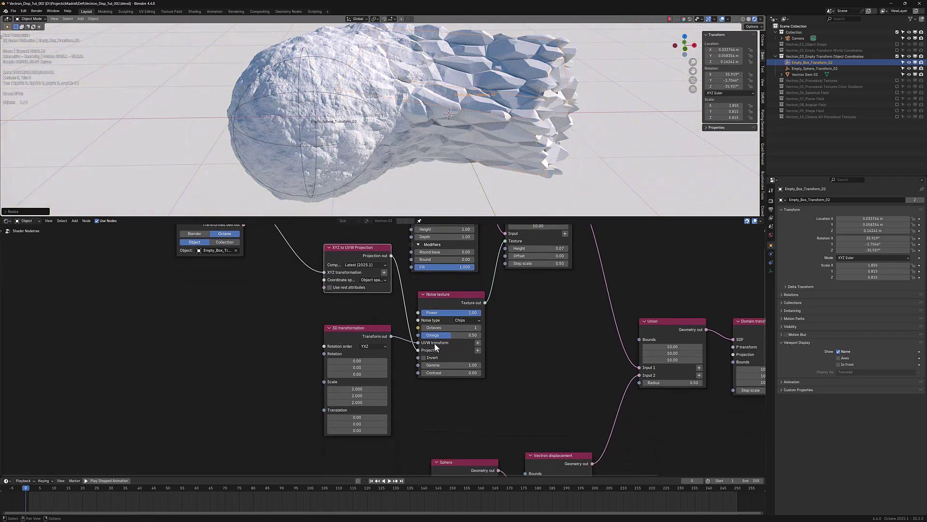
mouse_move(357, 389)
mouse_down()
mouse_move(319, 389)
mouse_move(372, 374)
mouse_move(357, 373)
mouse_up()
mouse_move(358, 417)
mouse_down()
mouse_move(381, 417)
mouse_move(367, 417)
mouse_up()
scroll(483, 328, down, 1)
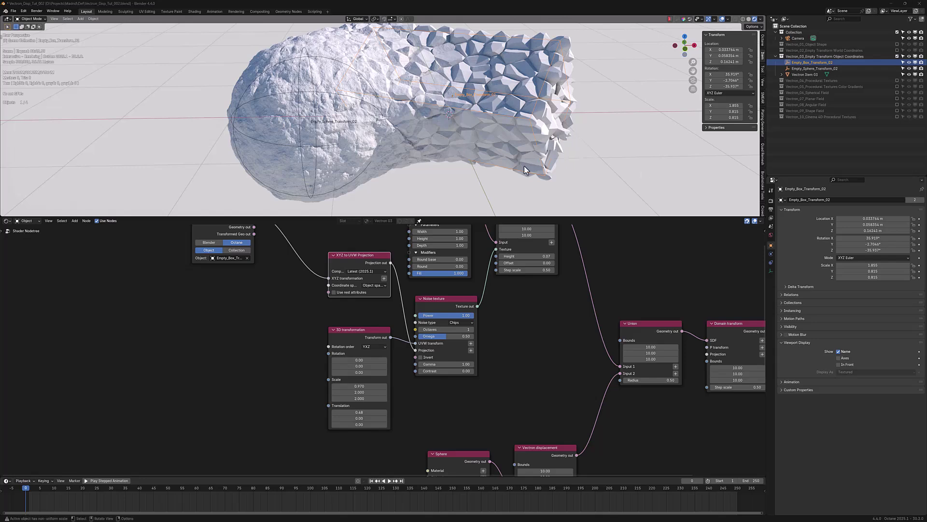
middle_drag(563, 283, 511, 329)
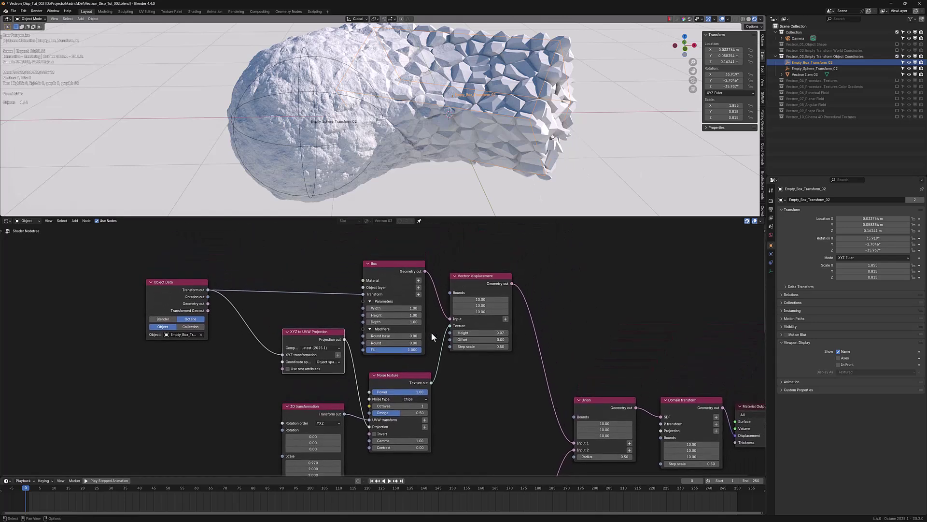
middle_drag(429, 333, 490, 333)
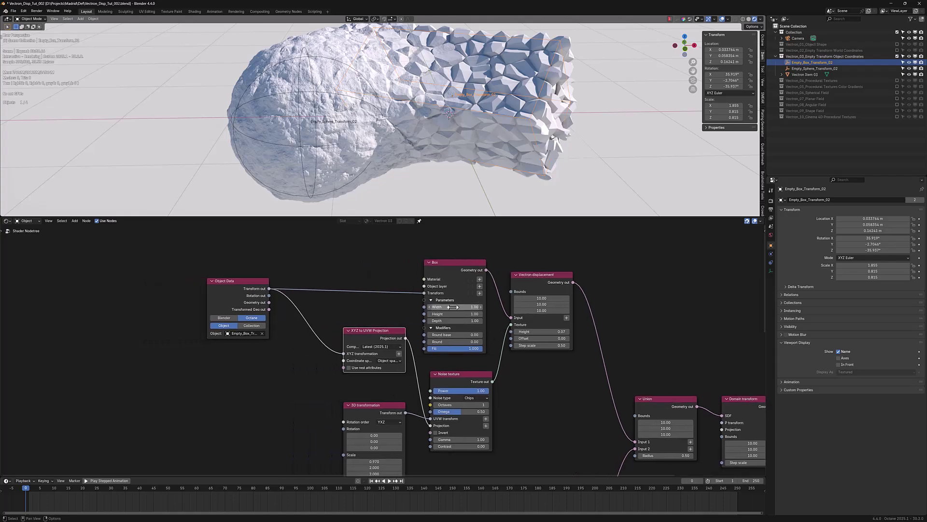
Set the Box primitive's width to 0.66, height to 0.68 and depth to 1.18, and slightly reduce the Sphere's radius.
drag(459, 307, 475, 320)
middle_drag(524, 392, 500, 460)
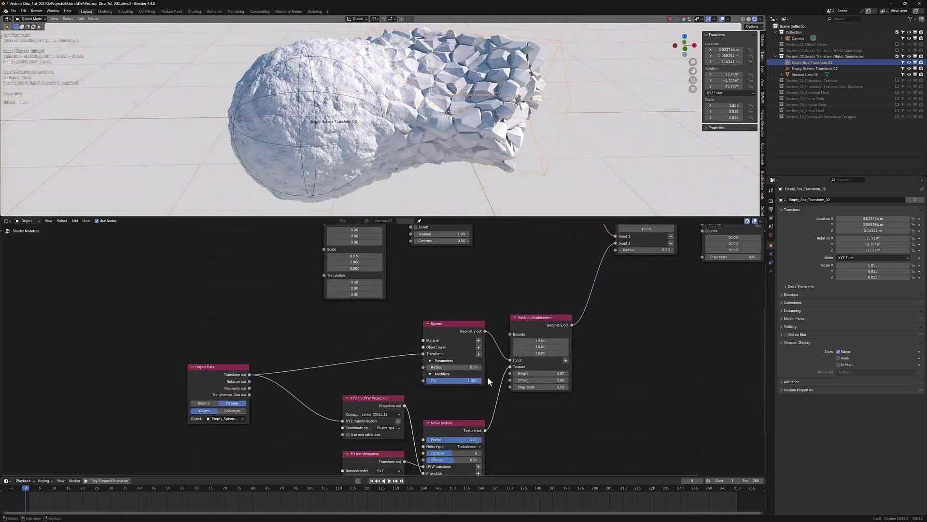
mouse_move(456, 365)
mouse_down()
mouse_move(442, 366)
mouse_move(457, 367)
mouse_up()
Adjust the displacement Height in the box branch's Vectron displacement node.
middle_drag(507, 303, 411, 441)
middle_drag(499, 355, 430, 352)
middle_drag(534, 441, 472, 411)
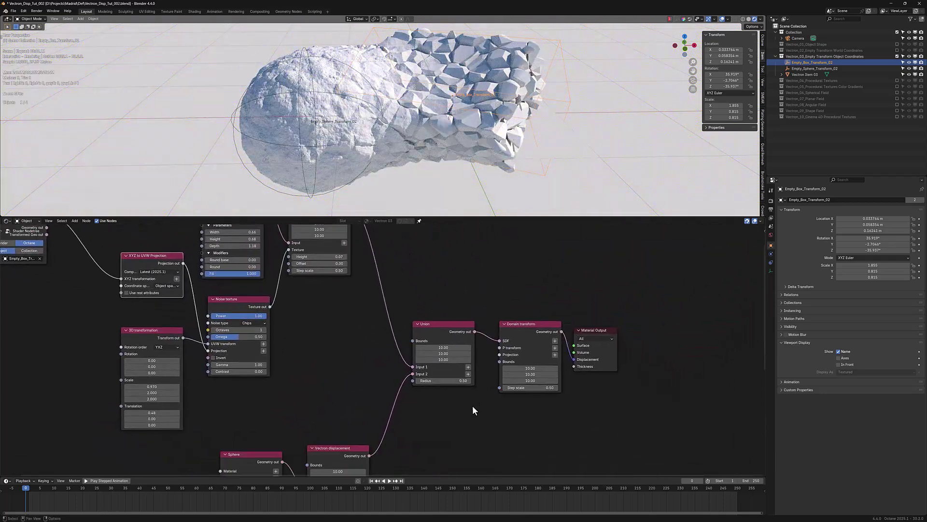
middle_drag(388, 360, 500, 434)
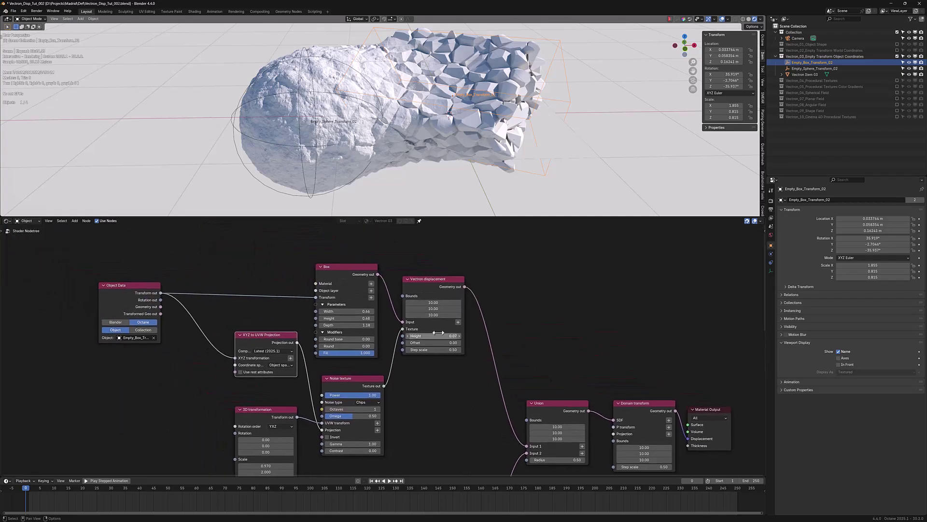
drag(442, 337, 442, 337)
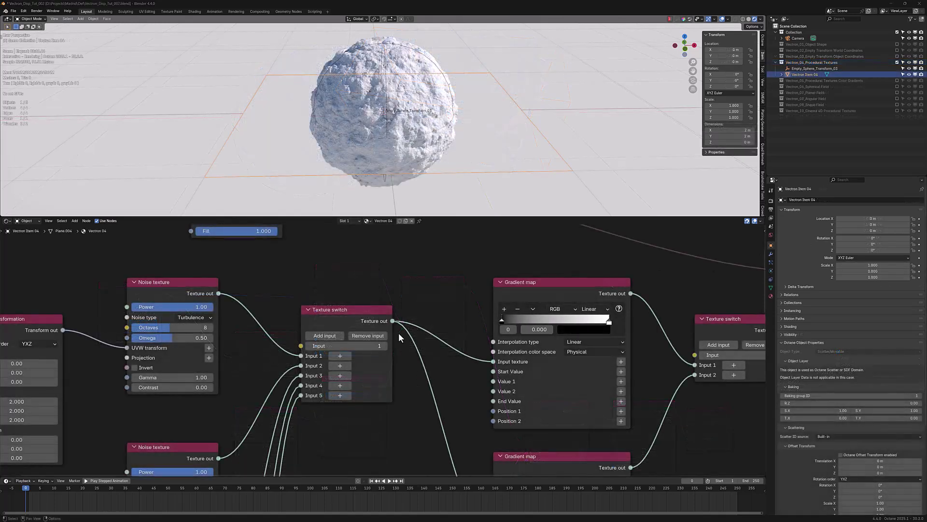
Search the nodes available to add for a switch node in the Vectron 04 material.
scroll(398, 333, up, 2)
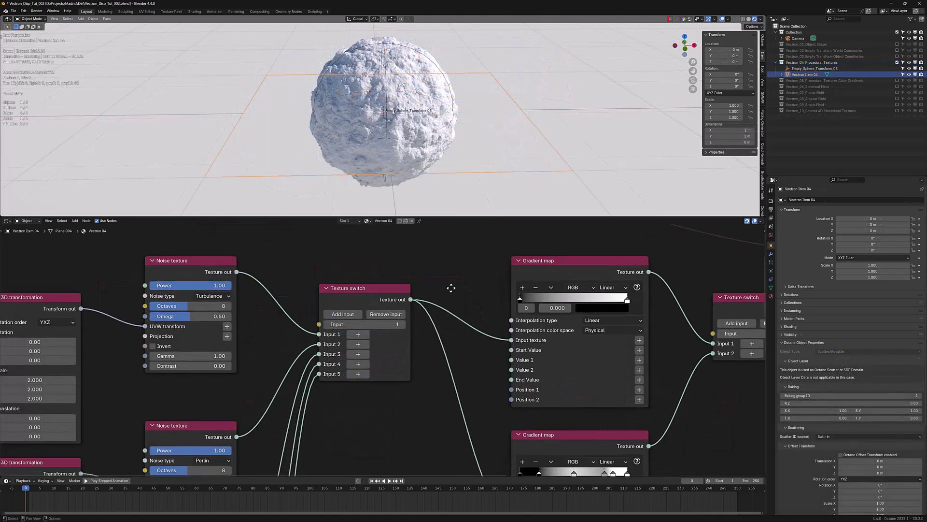
middle_drag(405, 259, 383, 321)
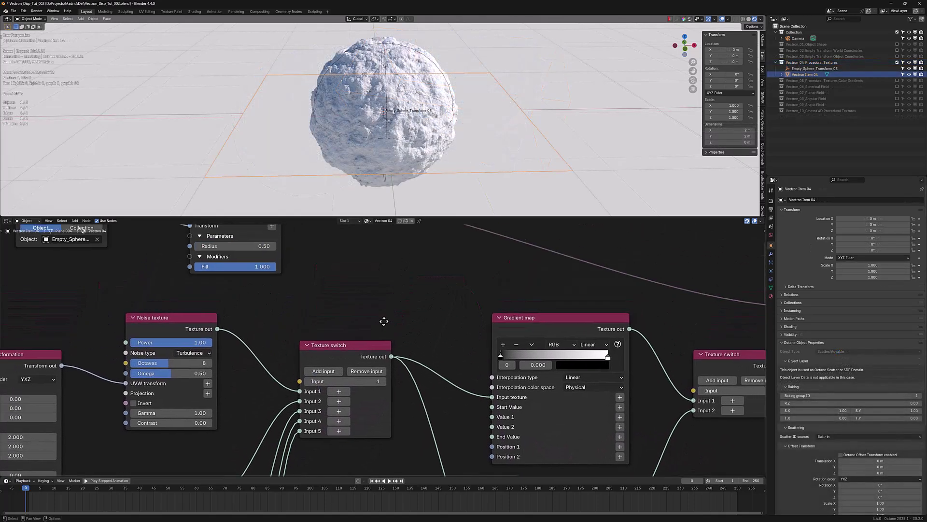
key(shift+a)
text(swit)
Try adding two extra inputs to the Texture switch that collects the Noise textures, and remove them again.
scroll(439, 273, down, 5)
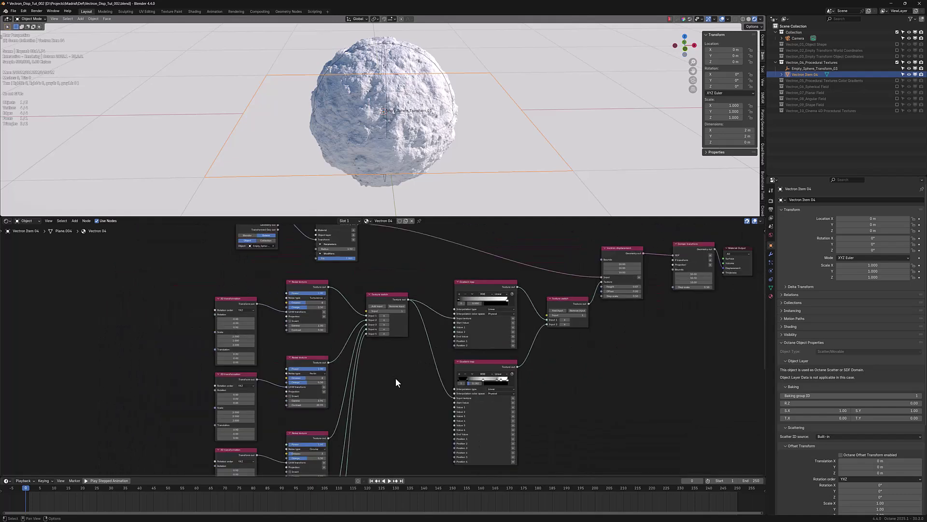
scroll(396, 382, down, 3)
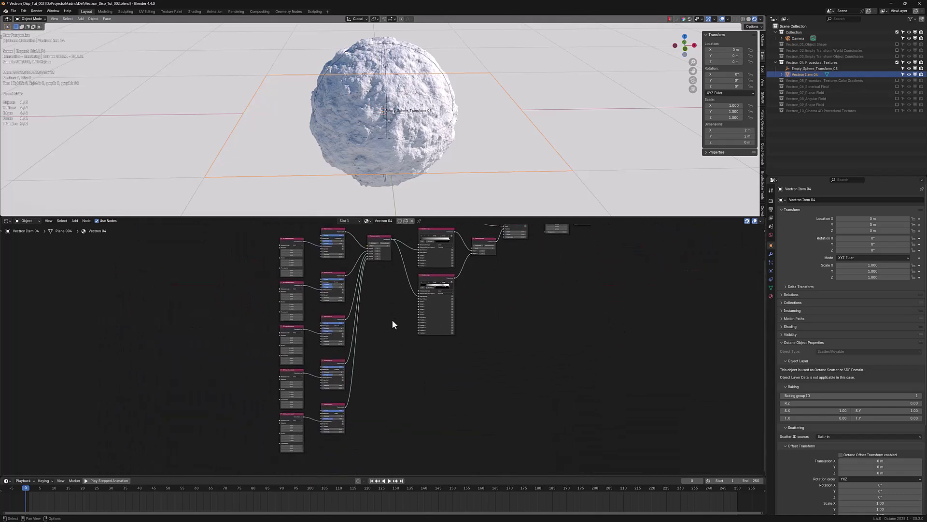
scroll(398, 392, up, 6)
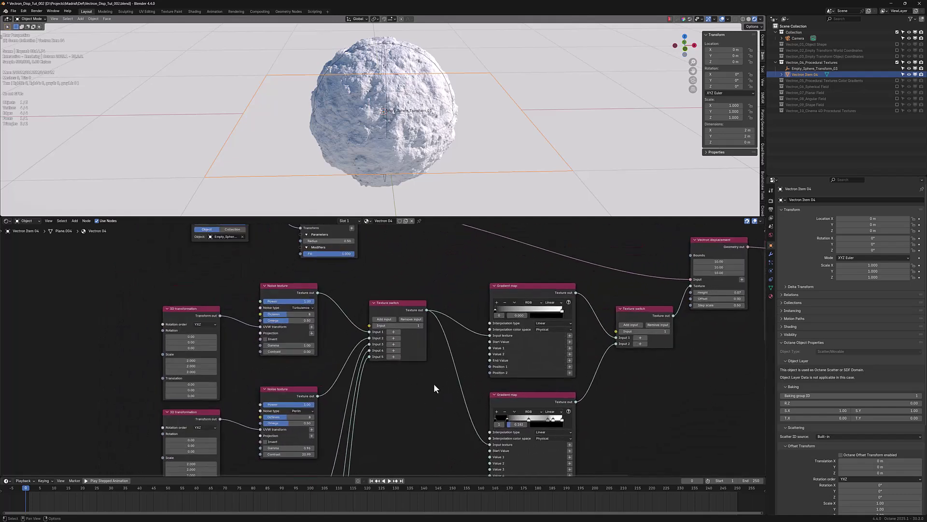
scroll(432, 402, down, 2)
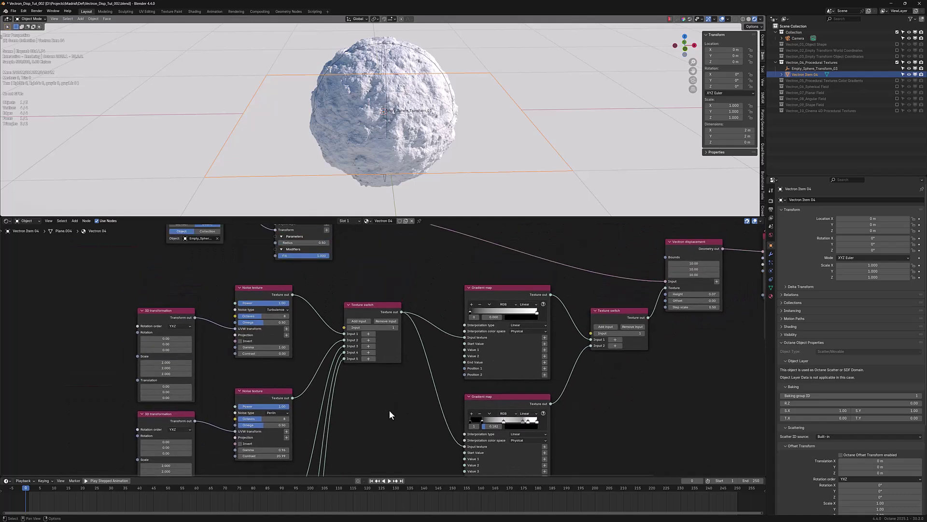
scroll(394, 408, up, 2)
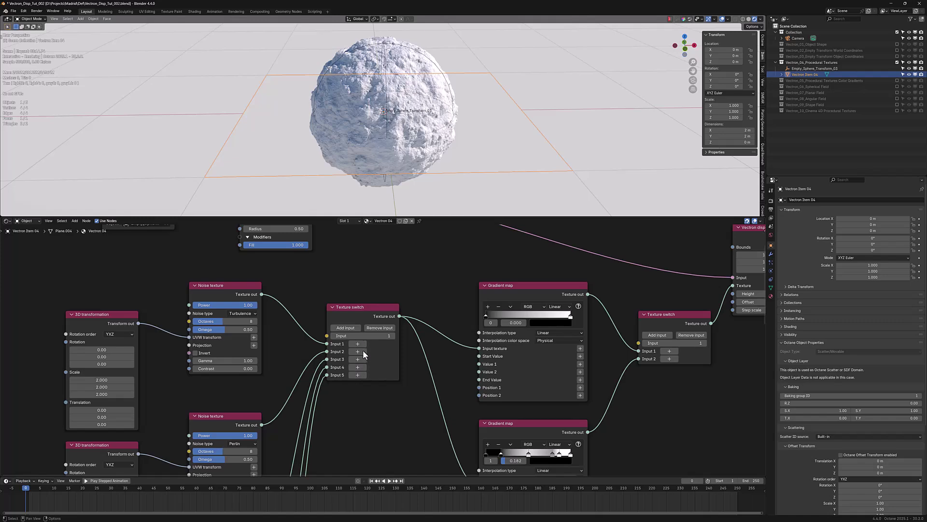
click(349, 327)
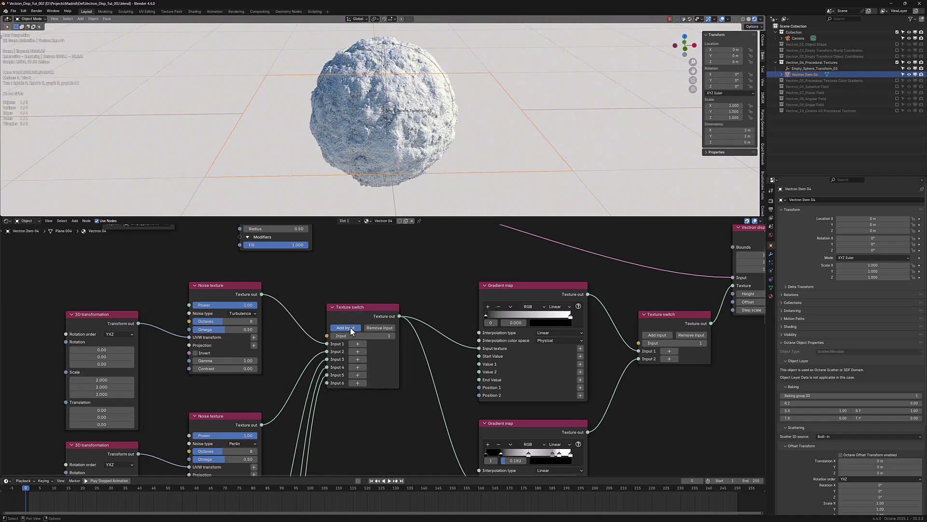
click(348, 326)
click(380, 327)
click(381, 327)
Preview the noise Texture switch's inputs one by one from 2 up to 6, and reset it to input 1.
scroll(387, 415, up, 4)
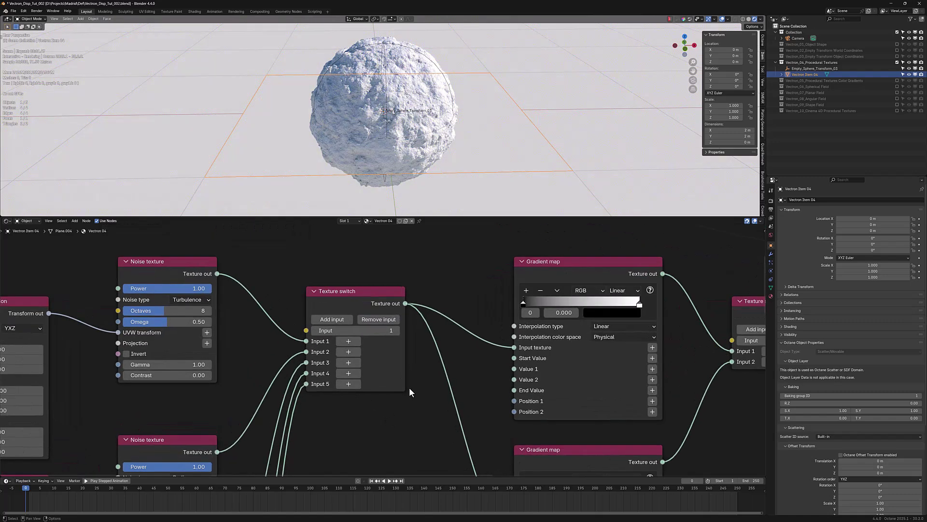
middle_drag(415, 385, 405, 404)
scroll(415, 406, down, 4)
scroll(405, 396, down, 2)
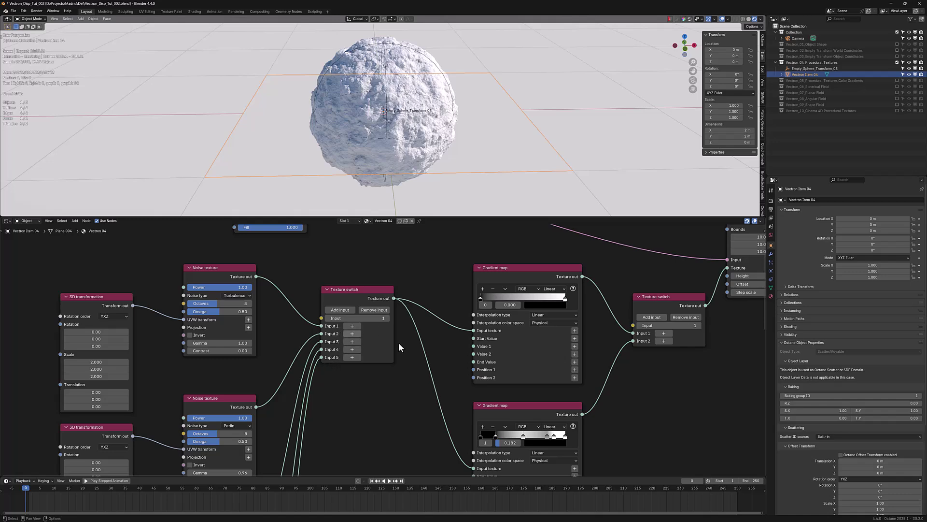
scroll(404, 342, up, 2)
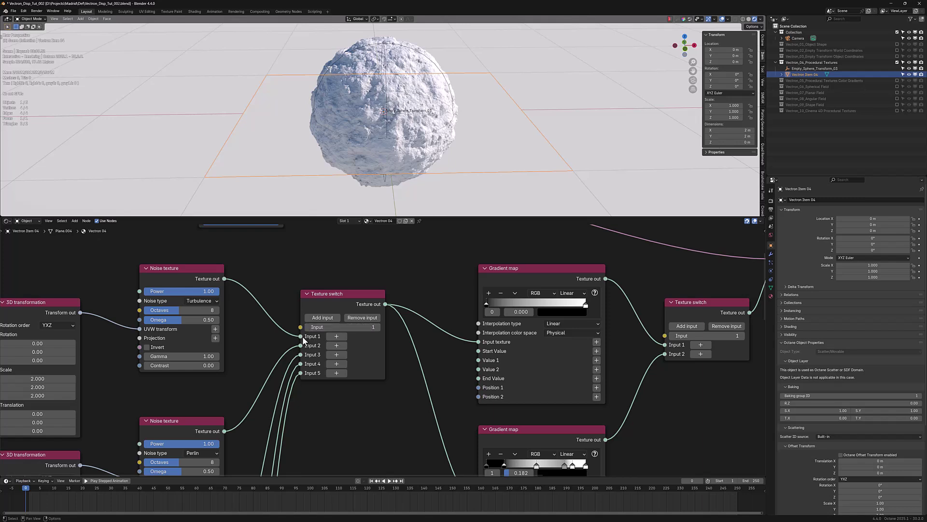
click(378, 326)
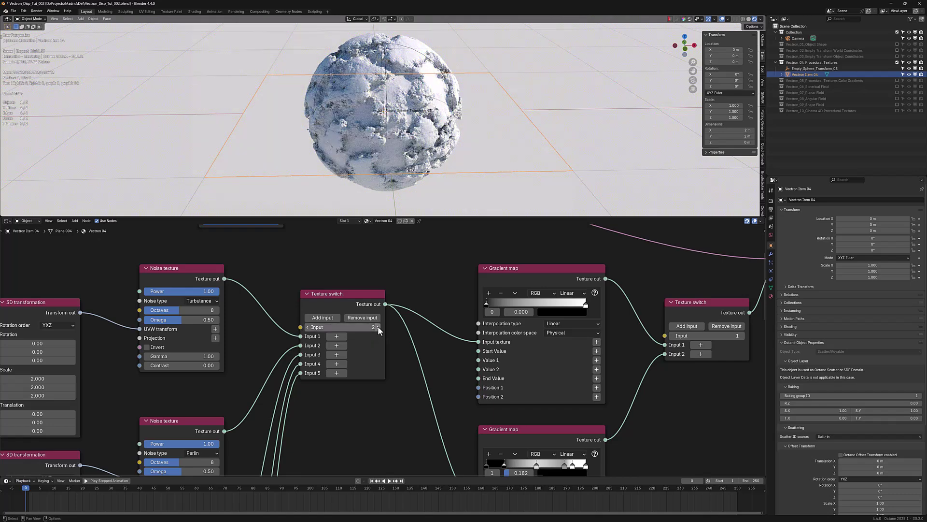
click(378, 327)
click(378, 327)
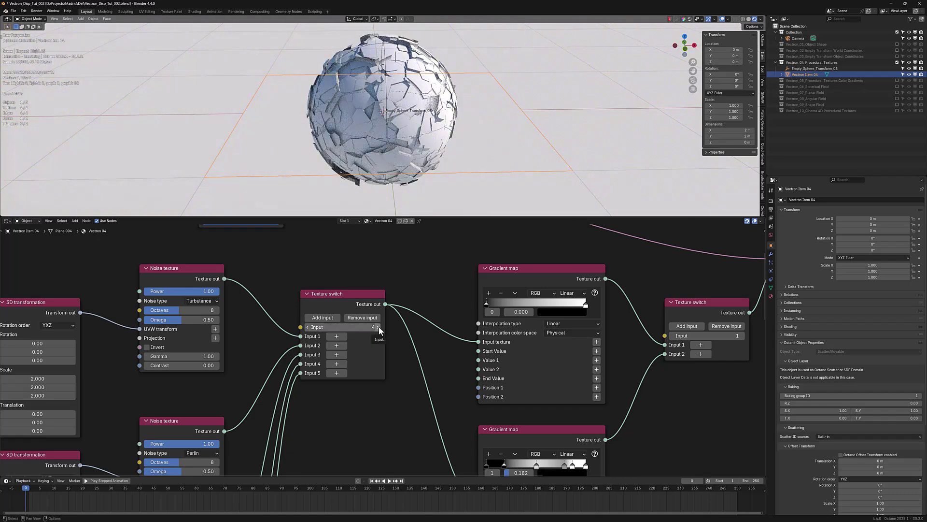
click(378, 327)
click(378, 327)
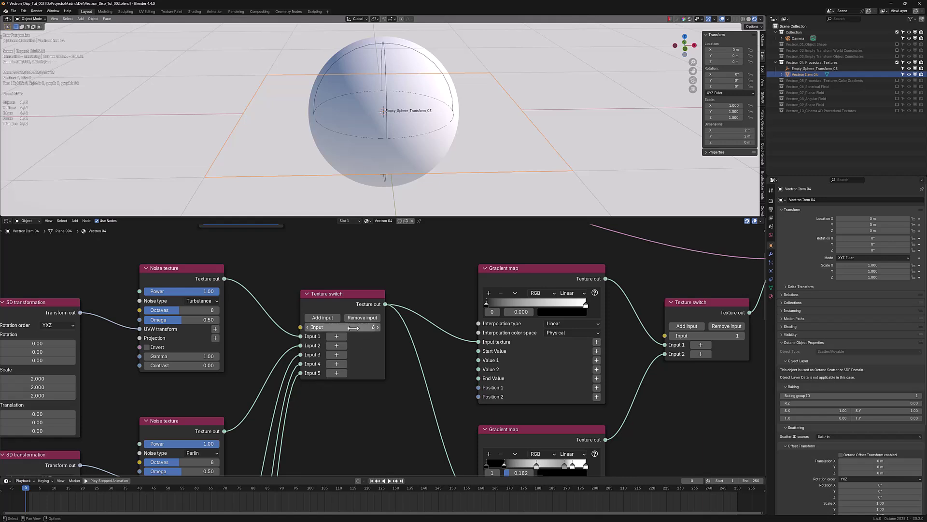
click(369, 327)
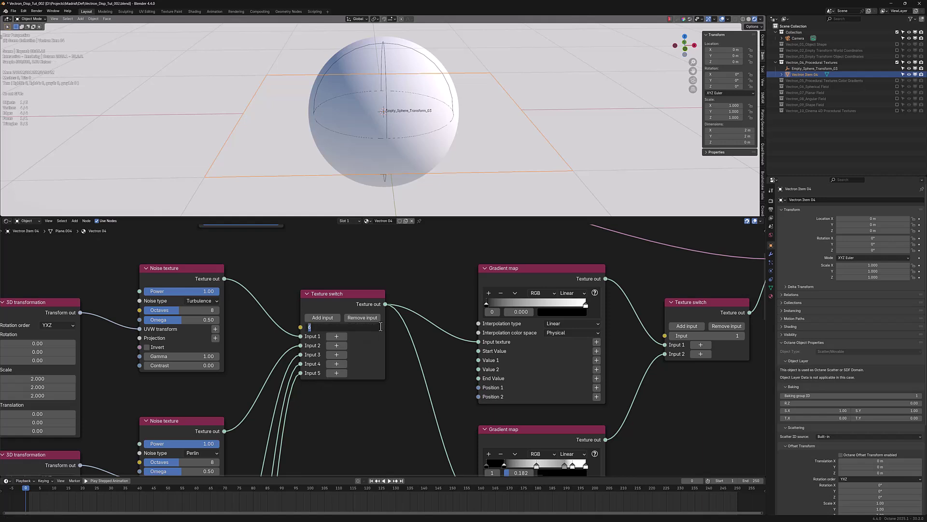
key(Return)
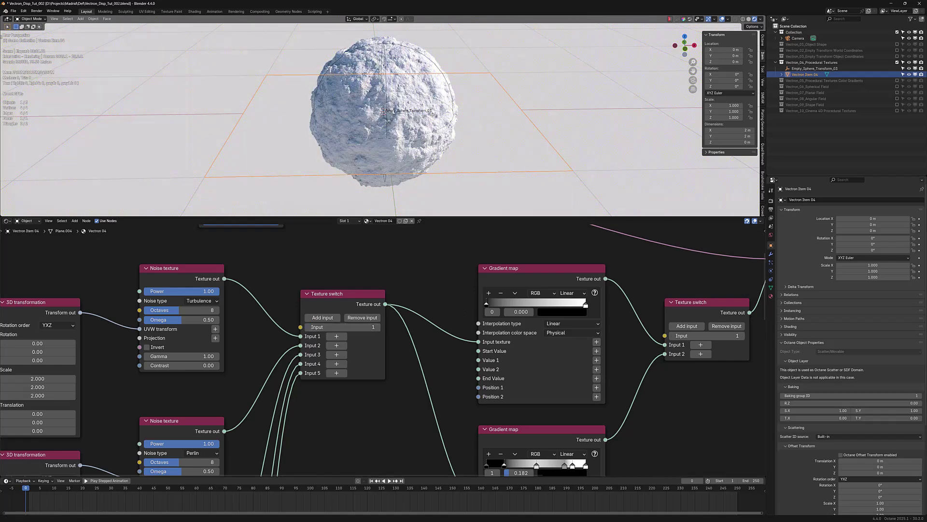
Set the noise Texture switch to input 5.
click(378, 327)
drag(358, 326, 386, 327)
click(378, 327)
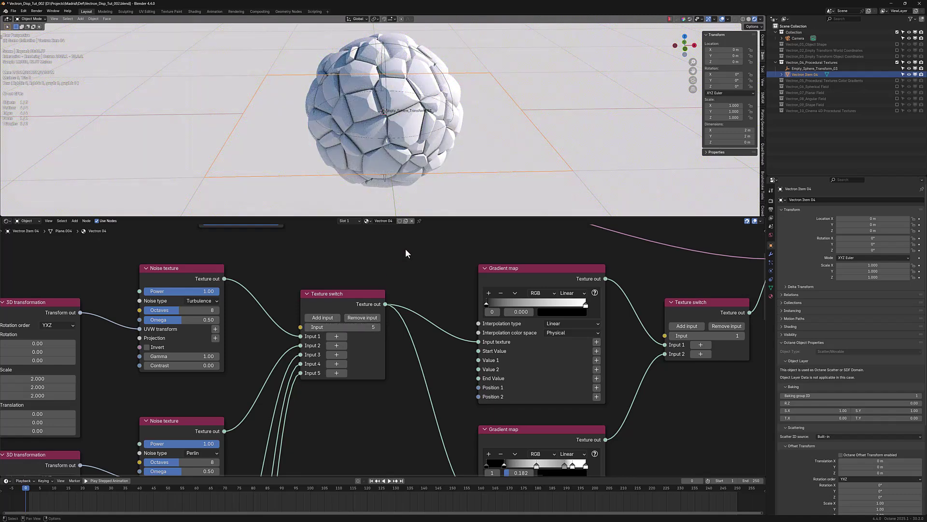
Narrow the upper Gradient map's ramp by moving its black stop inward and its white stop to 0.663.
middle_drag(422, 354, 279, 350)
scroll(380, 352, down, 2)
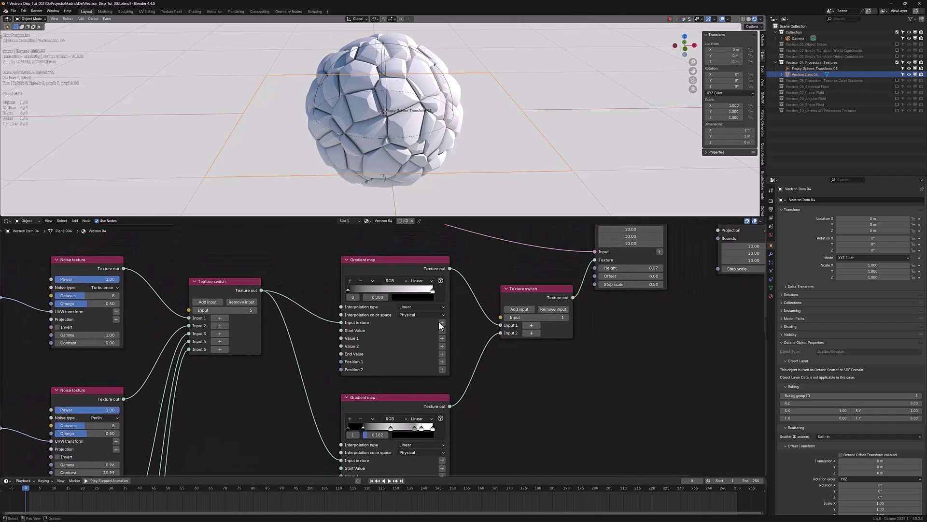
scroll(445, 313, up, 1)
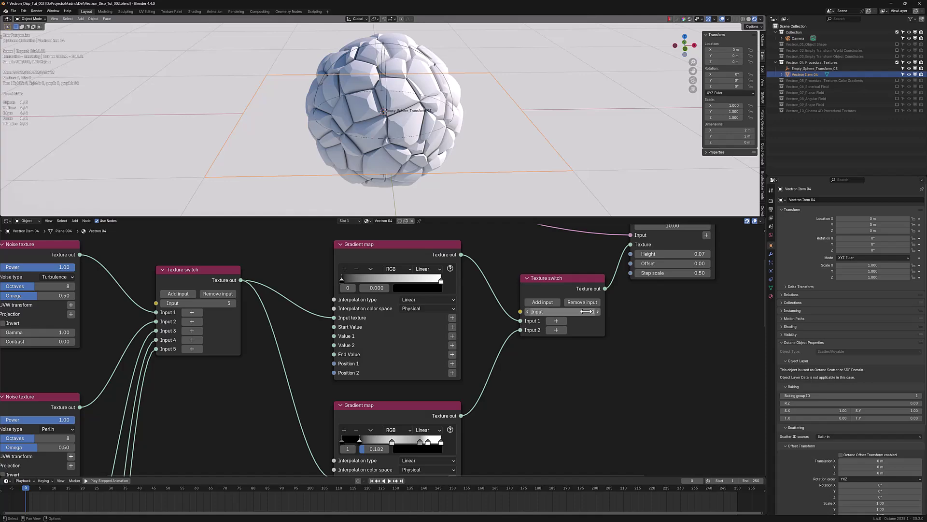
drag(343, 281, 362, 282)
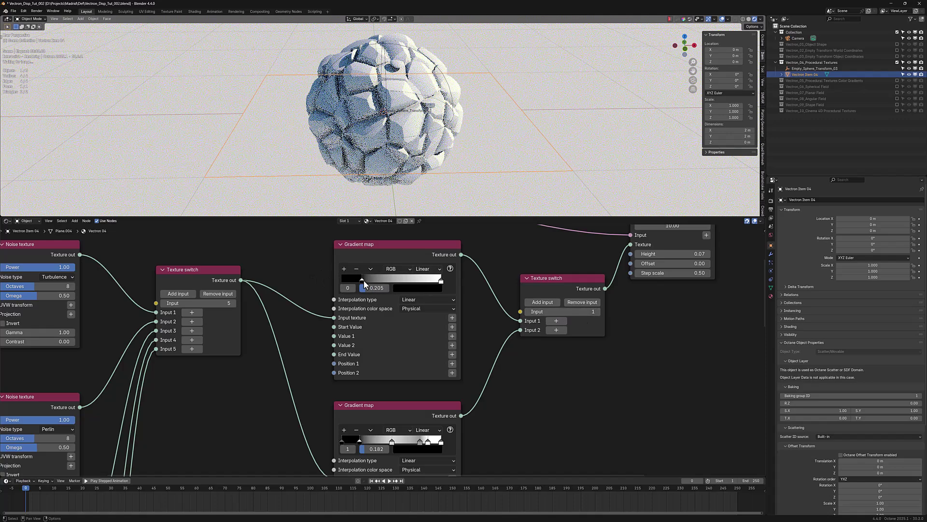
drag(441, 279, 386, 285)
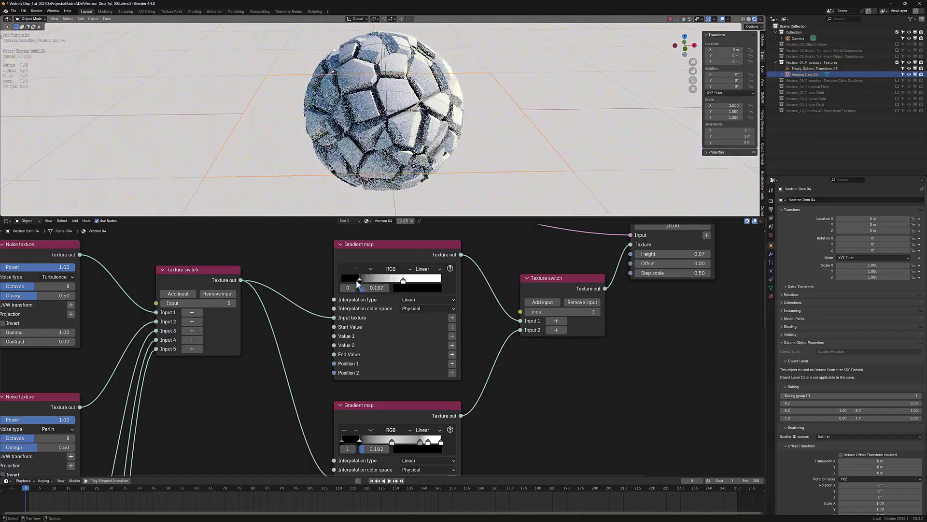
drag(356, 283, 408, 282)
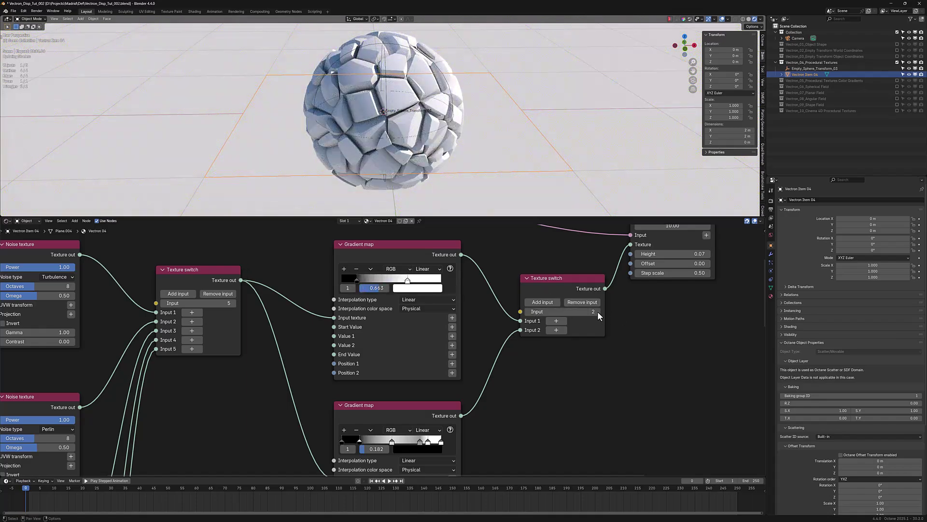
Reposition the inner color stops of the lower Gradient map, placing stop 4 at 0.703.
middle_drag(515, 399, 509, 328)
scroll(497, 361, up, 2)
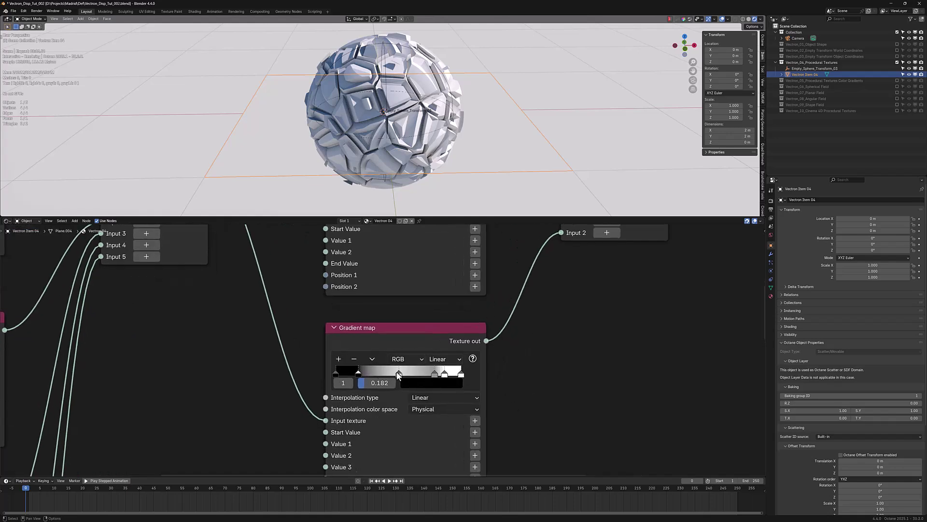
drag(397, 372, 424, 375)
scroll(224, 349, down, 2)
Step the noise Texture switch down from input 5 to input 1, and set it to input 2.
middle_drag(224, 350, 352, 394)
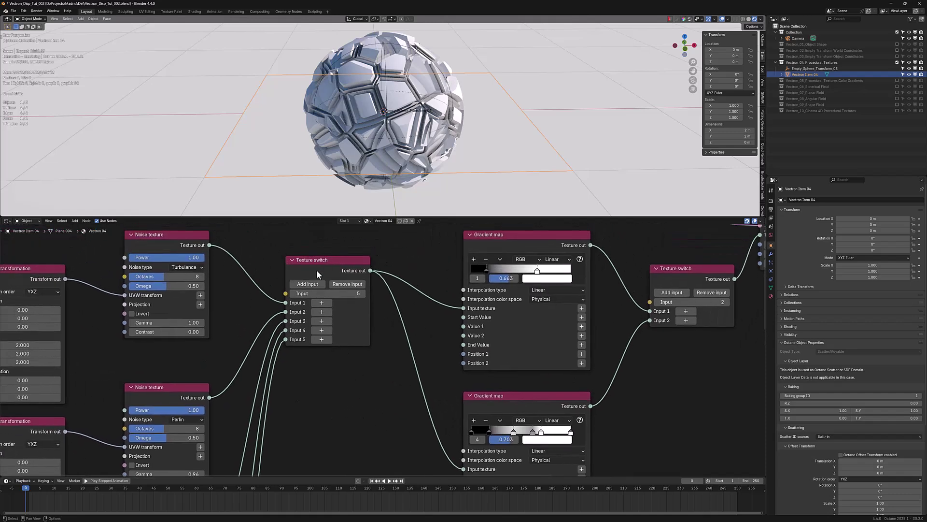
click(292, 293)
click(292, 294)
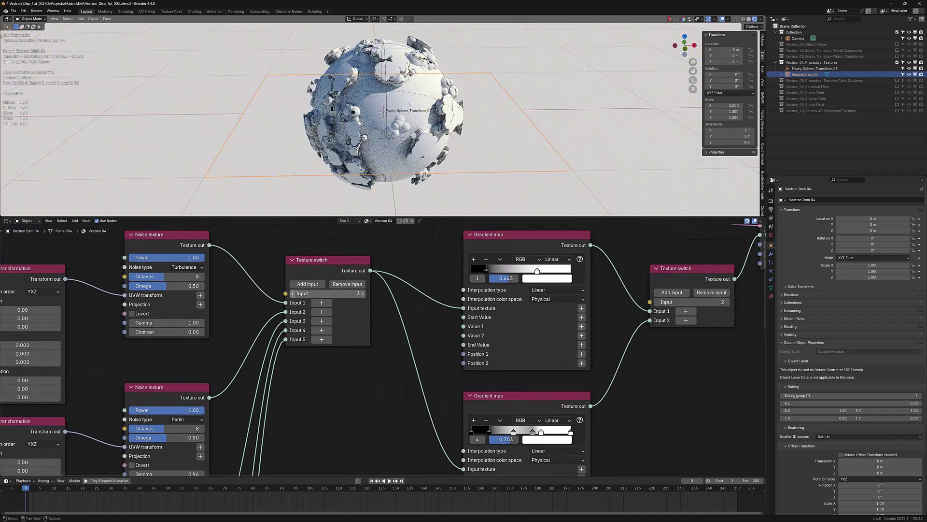
click(292, 294)
click(292, 293)
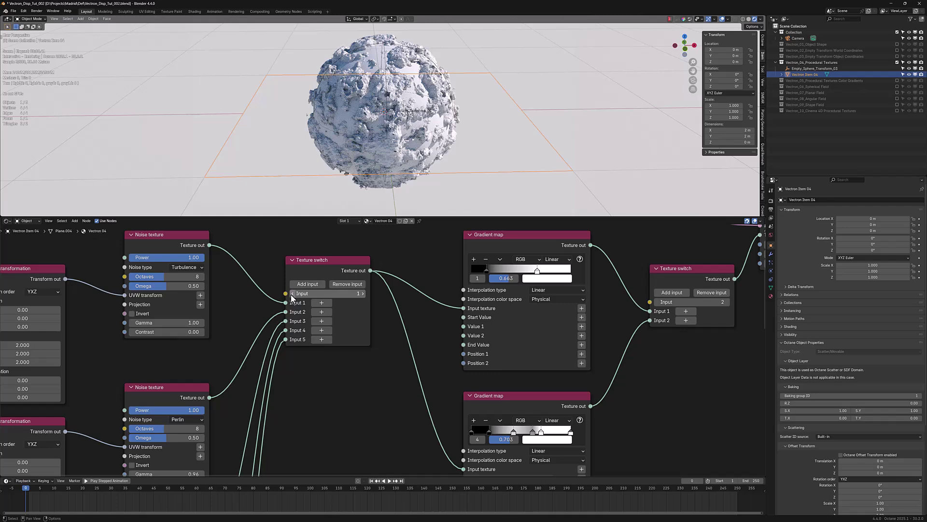
click(362, 293)
Reshape the lower Gradient map's ramp, moving stop 1 to 0.198 and stop 4 to 0.950.
middle_drag(467, 374, 382, 278)
click(406, 335)
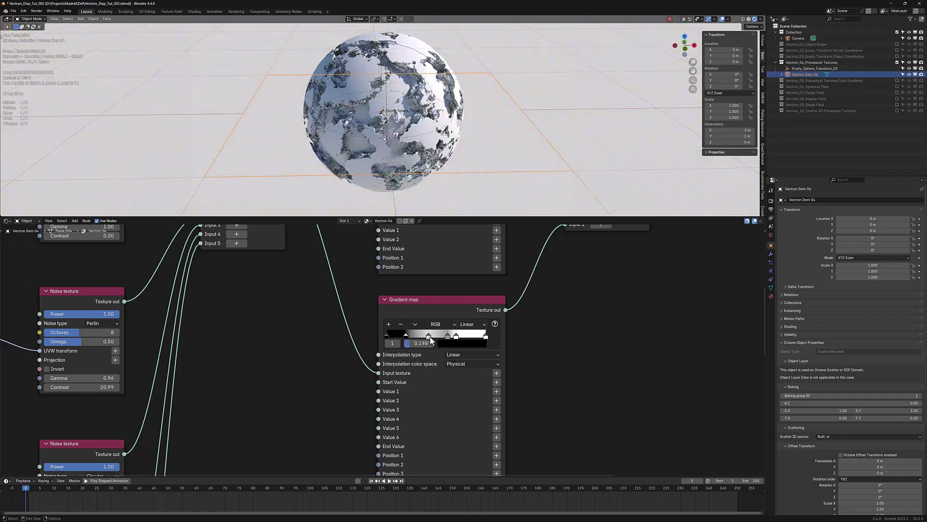
drag(428, 335, 482, 335)
Set the gradient Texture switch to input 1, move the upper Gradient map's white stop to 1.000 and adjust its black stop.
middle_drag(487, 290, 475, 402)
click(560, 318)
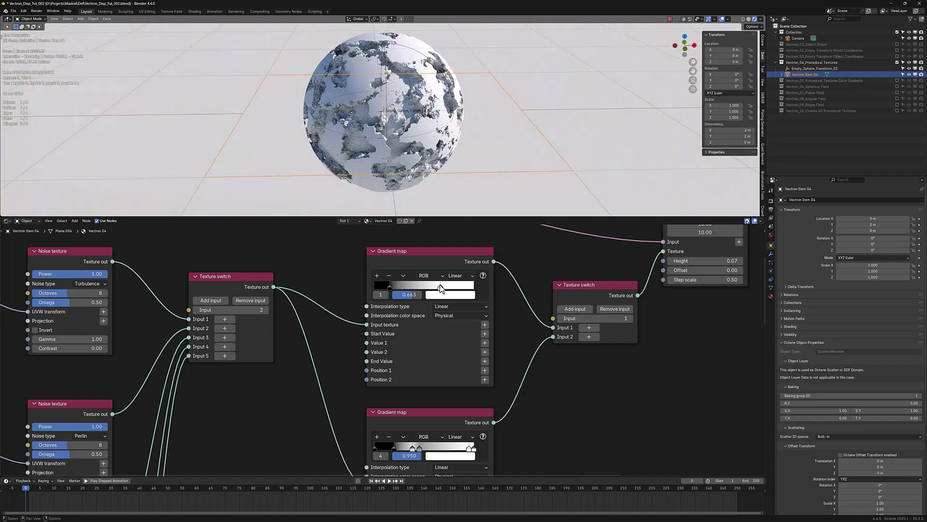
drag(440, 288, 492, 293)
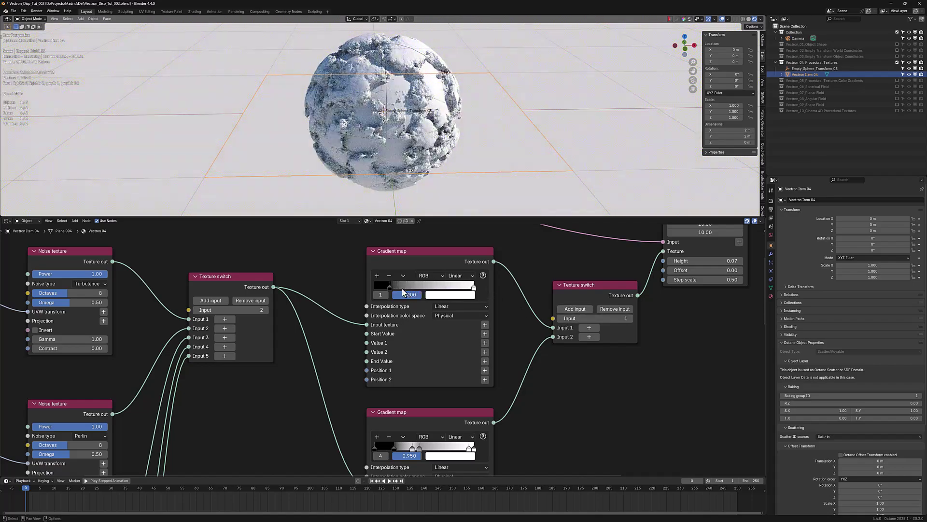
drag(396, 289, 425, 291)
Step Vectron Item 05's noise Texture switch up to preview other noises and return it to input 1.
scroll(532, 316, down, 2)
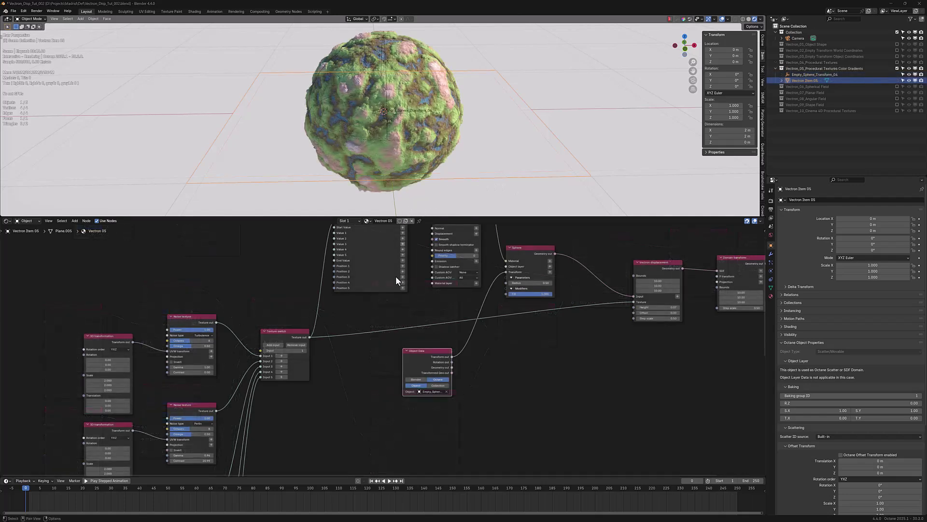
scroll(339, 376, up, 1)
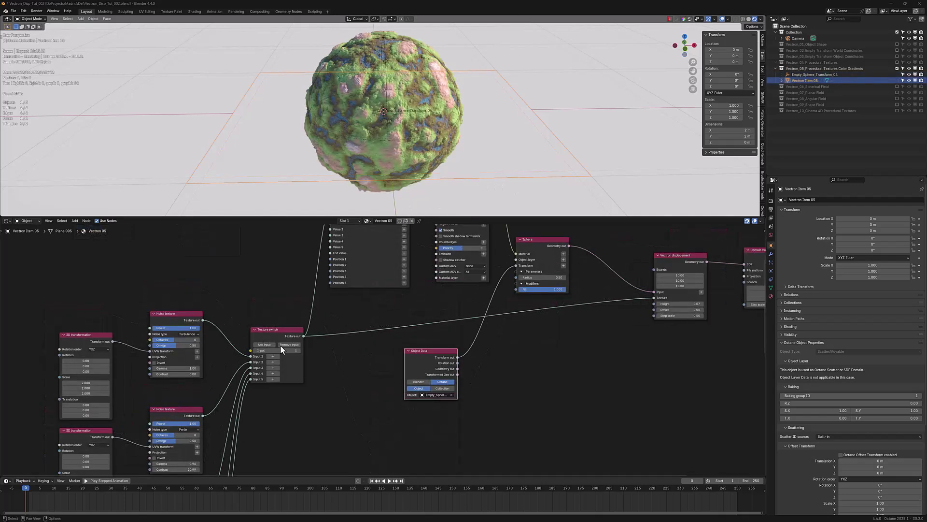
click(300, 349)
click(299, 348)
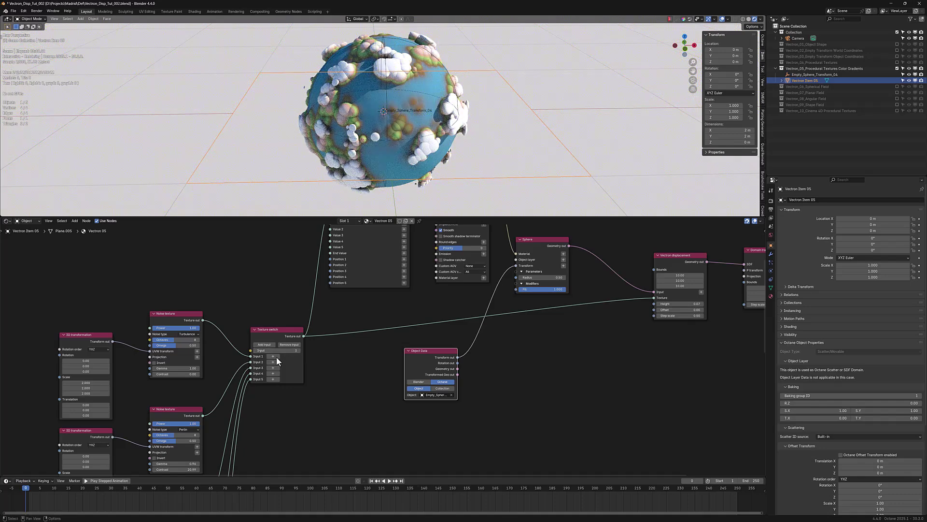
click(254, 350)
click(255, 351)
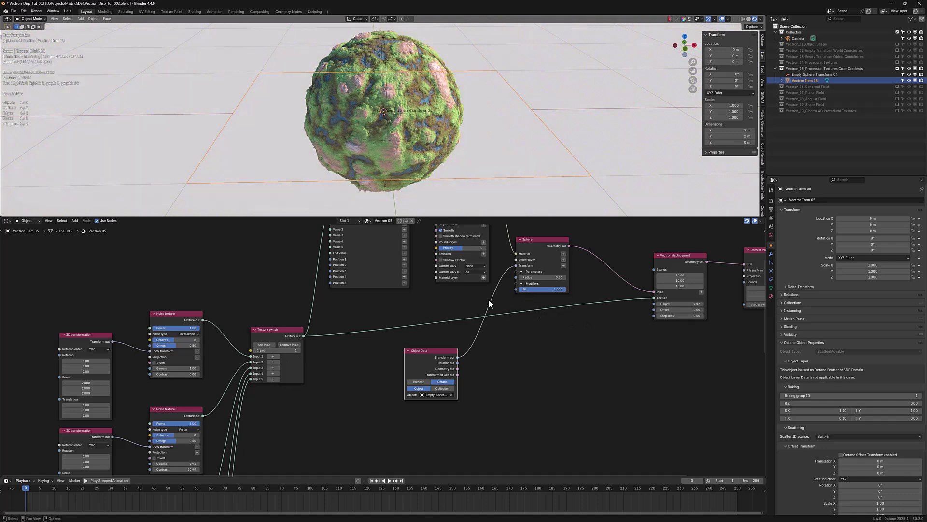
Move the color Gradient map's salmon stop to 0.436 and shift its white stop closer to the middle of the ramp.
middle_drag(385, 323, 404, 394)
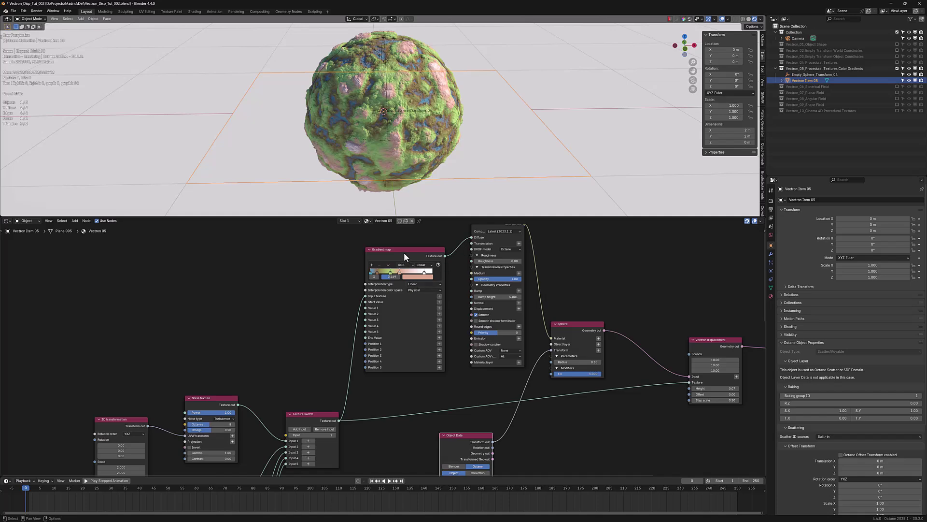
drag(403, 252, 398, 255)
middle_drag(427, 384, 417, 345)
scroll(417, 346, up, 3)
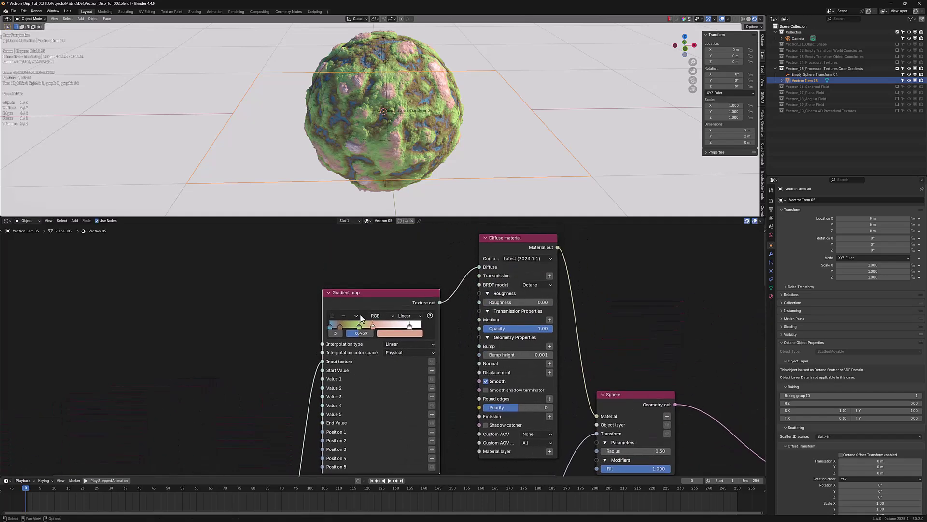
drag(373, 327, 370, 326)
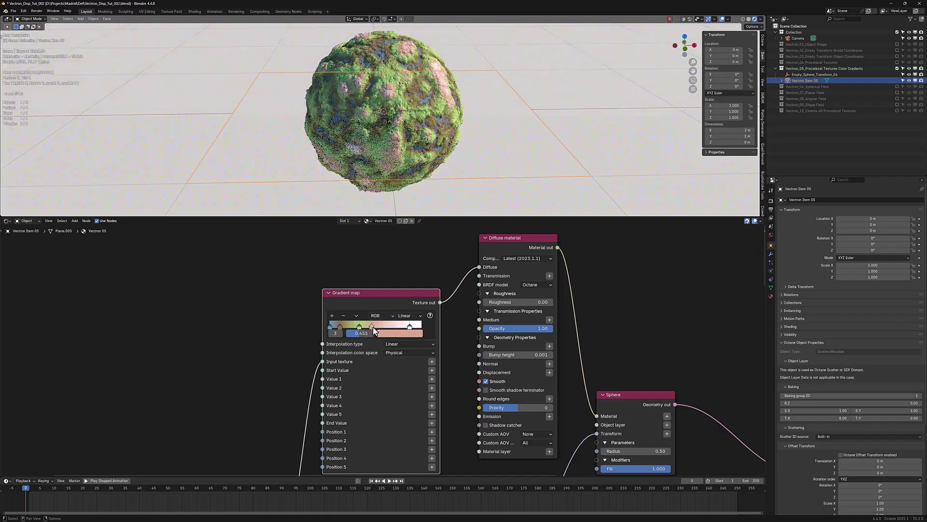
drag(409, 327, 401, 326)
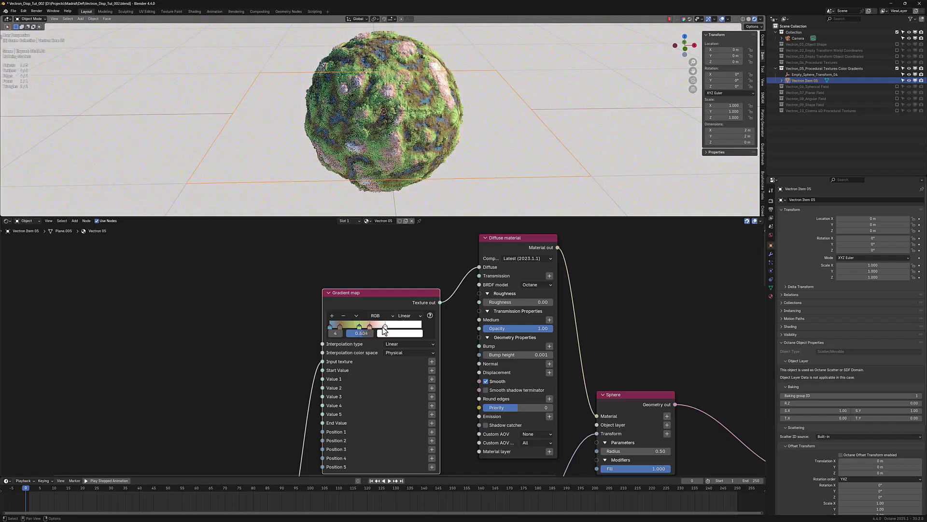
Add a blue color stop between the salmon and white stops of the color Gradient map and fine-tune its position.
click(380, 328)
click(399, 333)
drag(409, 245, 427, 220)
click(372, 327)
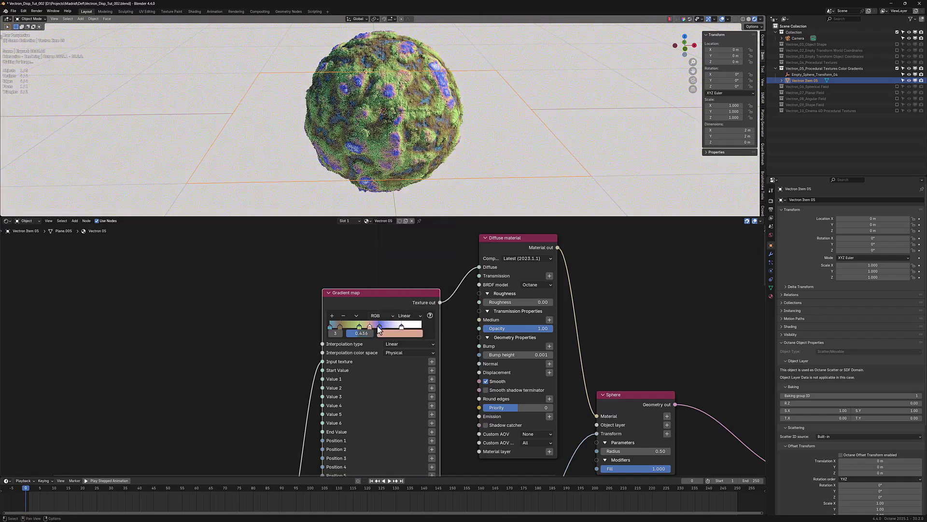
mouse_move(380, 326)
mouse_down()
mouse_move(393, 326)
mouse_move(383, 328)
mouse_up()
Step the noise Texture switch up through its inputs to 6, and set it back down to input 2.
scroll(389, 378, down, 3)
middle_drag(399, 398, 485, 275)
scroll(394, 399, up, 3)
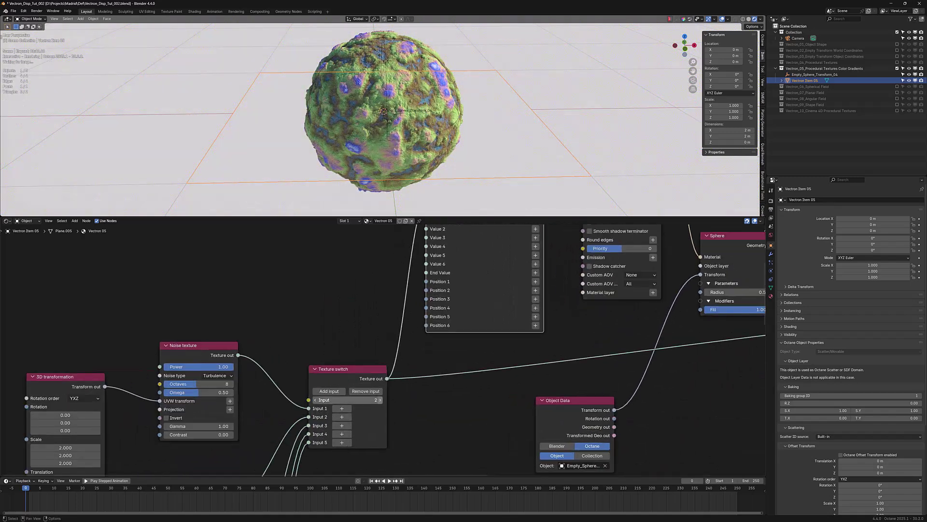
click(381, 400)
click(381, 400)
click(380, 400)
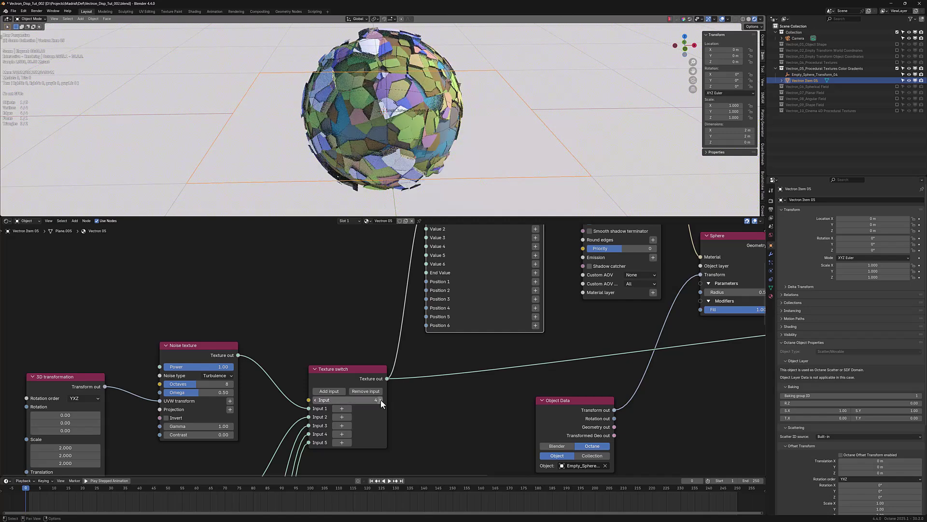
click(380, 399)
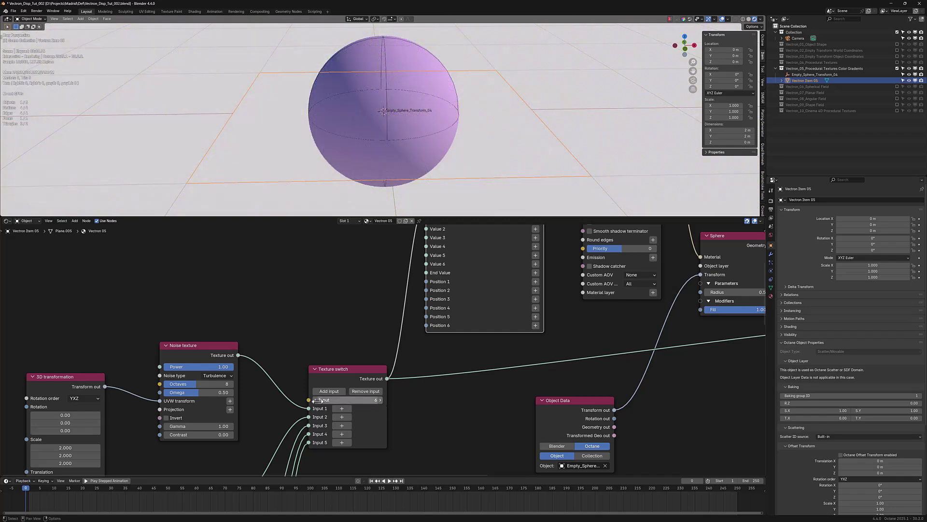
click(315, 400)
click(316, 400)
click(315, 400)
click(315, 400)
Add a Gradient map node on the link between the noise Texture switch and the Vectron displacement's Texture input.
scroll(443, 335, down, 4)
middle_drag(469, 340, 417, 398)
scroll(381, 348, down, 1)
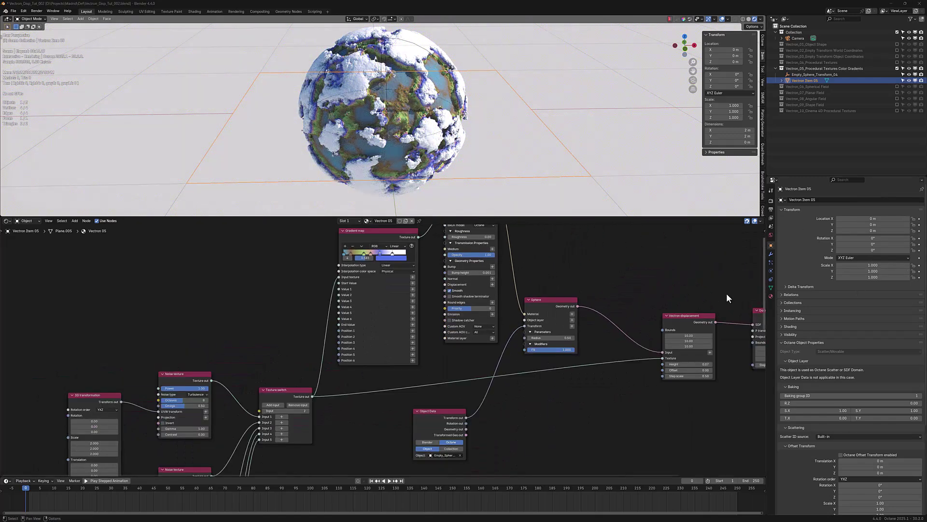
mouse_move(696, 363)
mouse_down()
mouse_move(679, 364)
mouse_move(695, 363)
mouse_up()
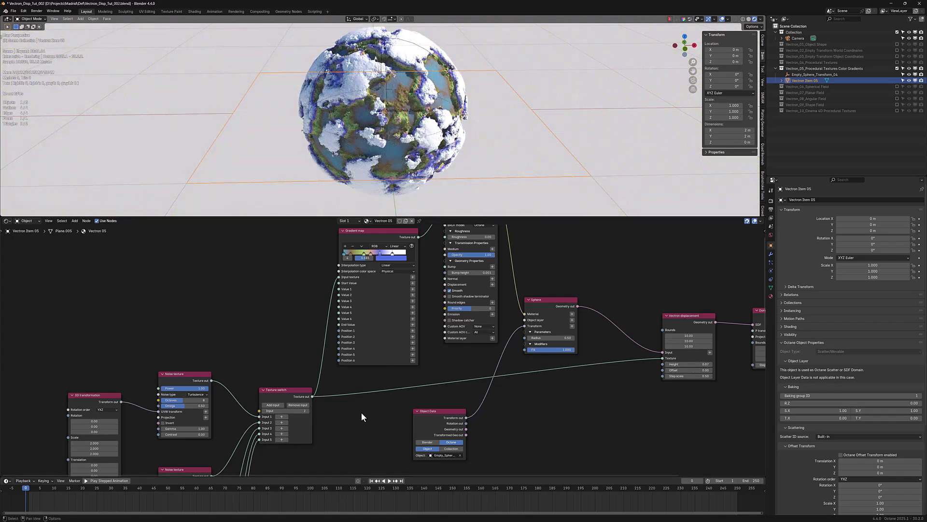
key(shift+a)
text(grad)
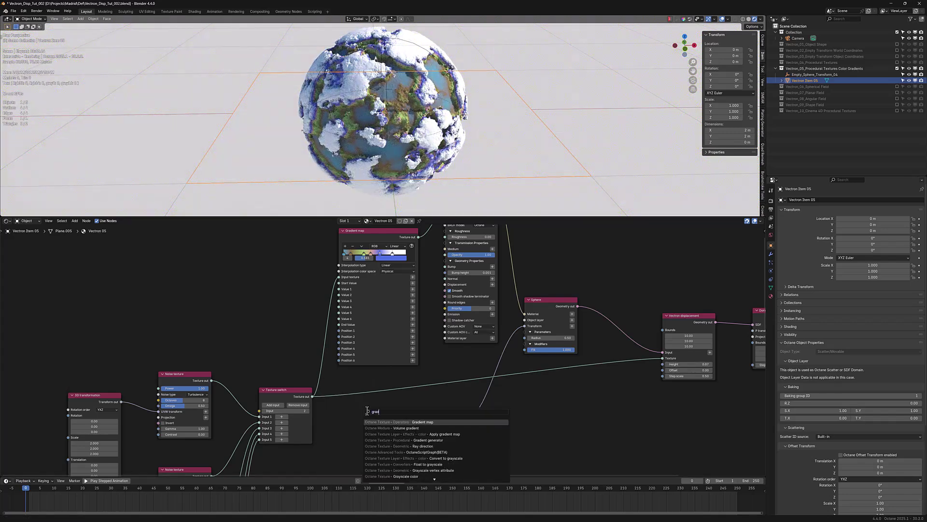
click(426, 421)
click(349, 384)
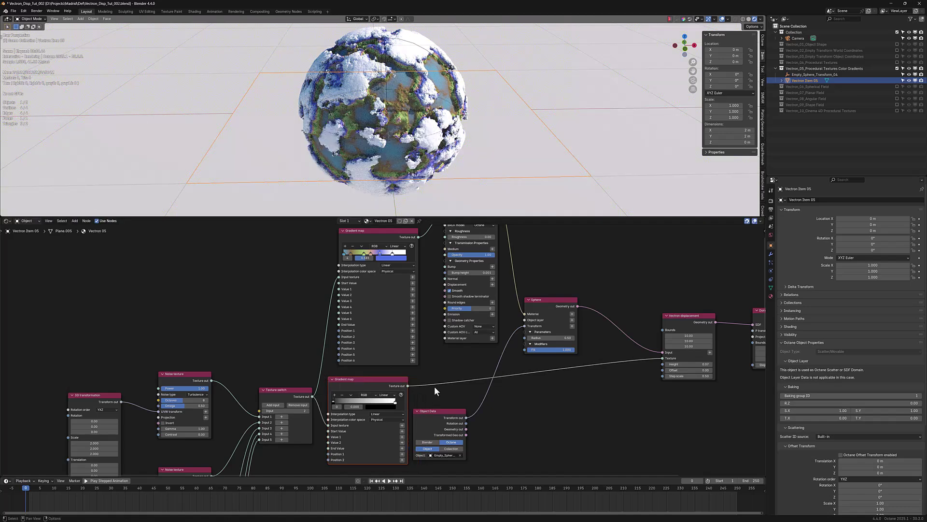
Connect the new Gradient map's output to the color Gradient map's Input texture and place the new node in front of it.
scroll(455, 391, down, 1)
middle_drag(454, 391, 466, 401)
scroll(467, 401, down, 1)
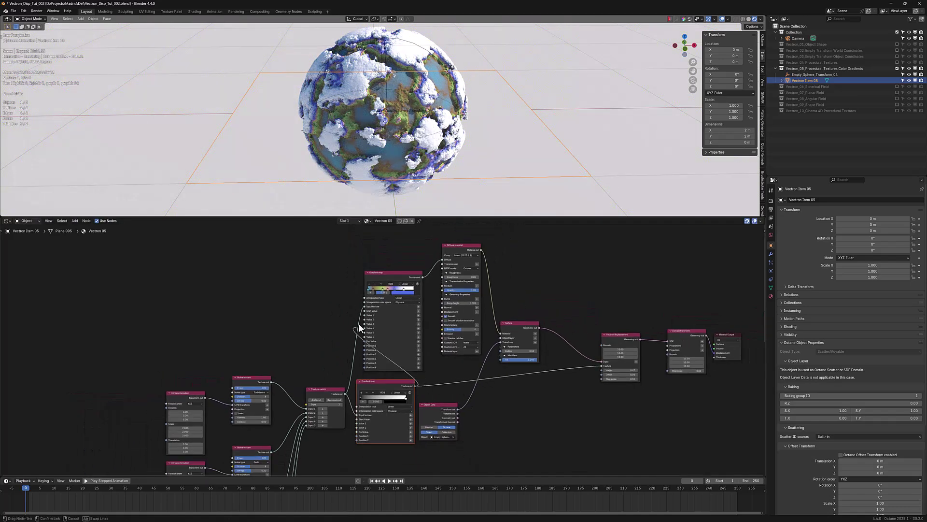
drag(364, 310, 364, 308)
scroll(424, 416, up, 1)
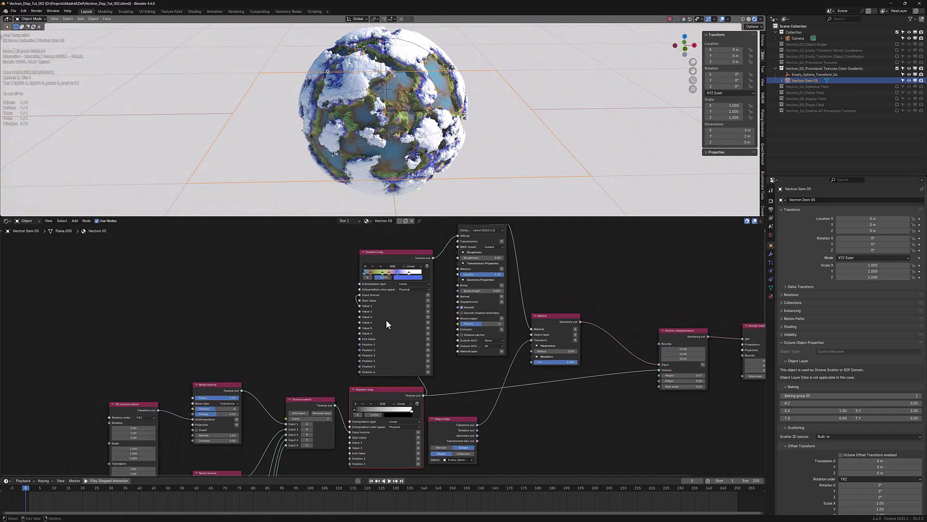
drag(365, 381, 281, 274)
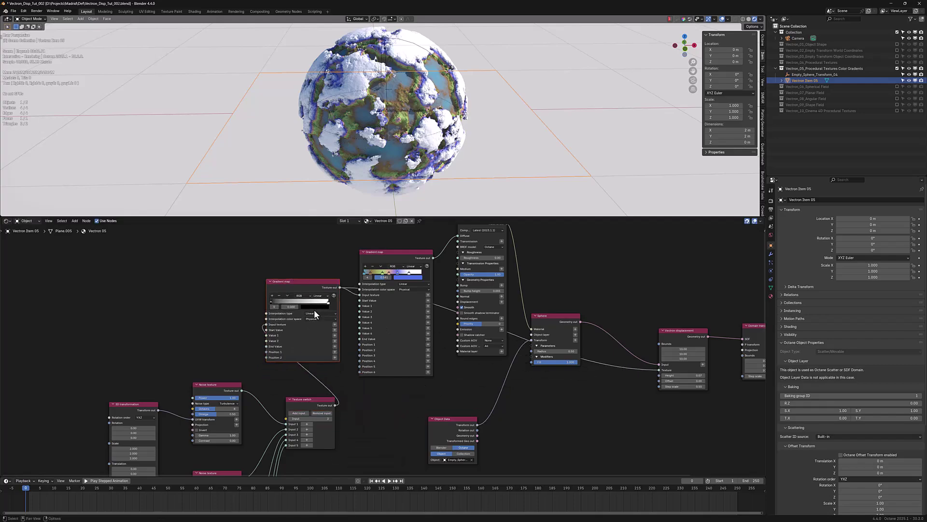
Add two inner stops to the grayscale Gradient map, darken the second to gray, and move stop 1 to 0.195.
scroll(314, 309, up, 1)
mouse_move(298, 319)
mouse_down()
mouse_move(366, 320)
mouse_move(291, 321)
mouse_up()
ctrl+click(328, 318)
ctrl+click(346, 317)
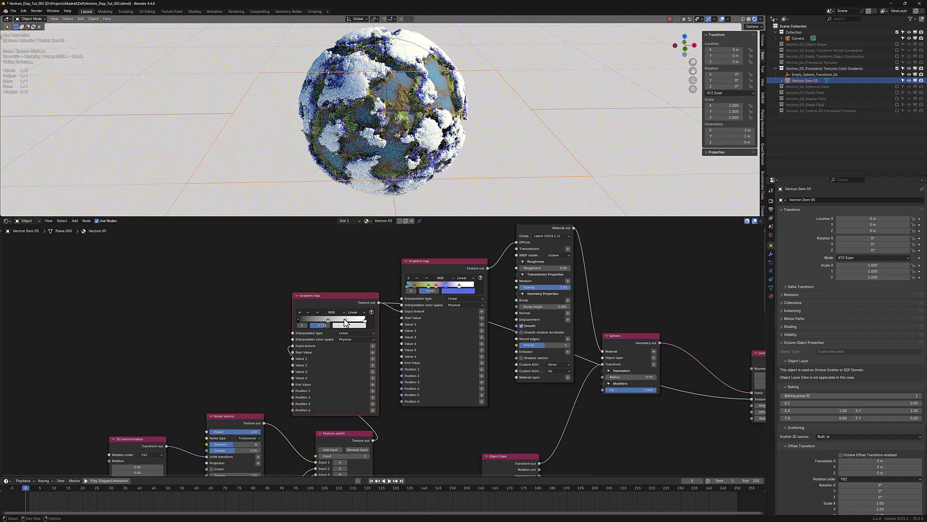
click(350, 325)
mouse_move(387, 241)
mouse_down()
mouse_move(386, 257)
mouse_move(385, 246)
mouse_up()
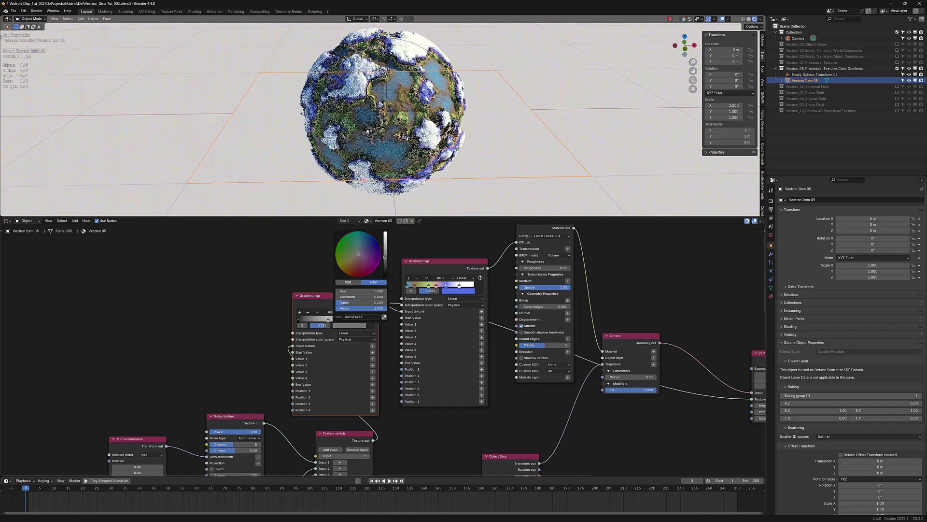
drag(329, 320, 311, 320)
Lower the Vectron displacement's Height to a negative value to invert the relief, and raise it again.
middle_drag(520, 365, 437, 365)
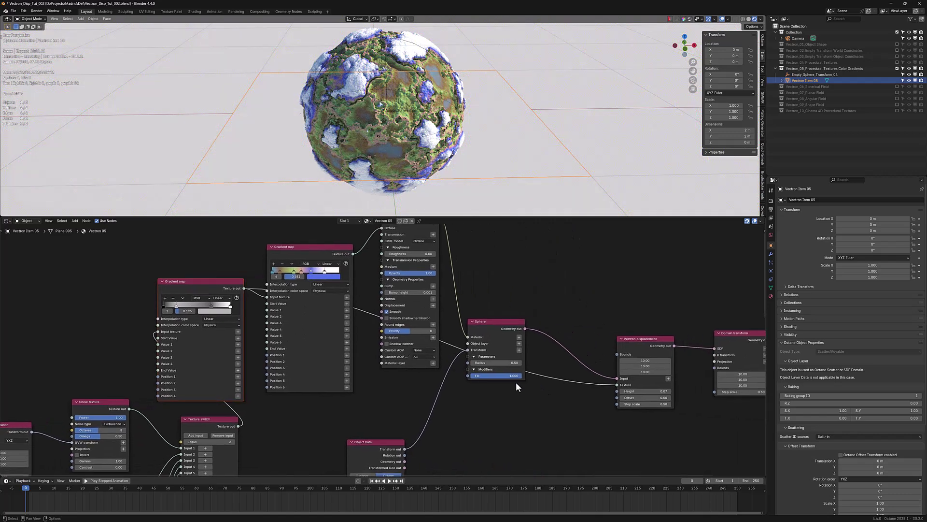
scroll(517, 382, up, 5)
scroll(580, 403, down, 4)
middle_drag(590, 412, 576, 416)
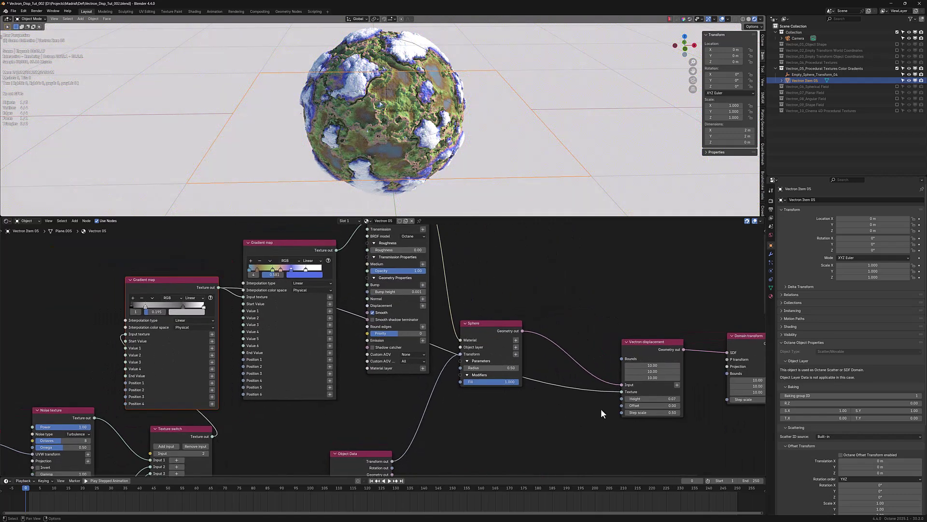
drag(652, 398, 632, 398)
scroll(460, 149, up, 3)
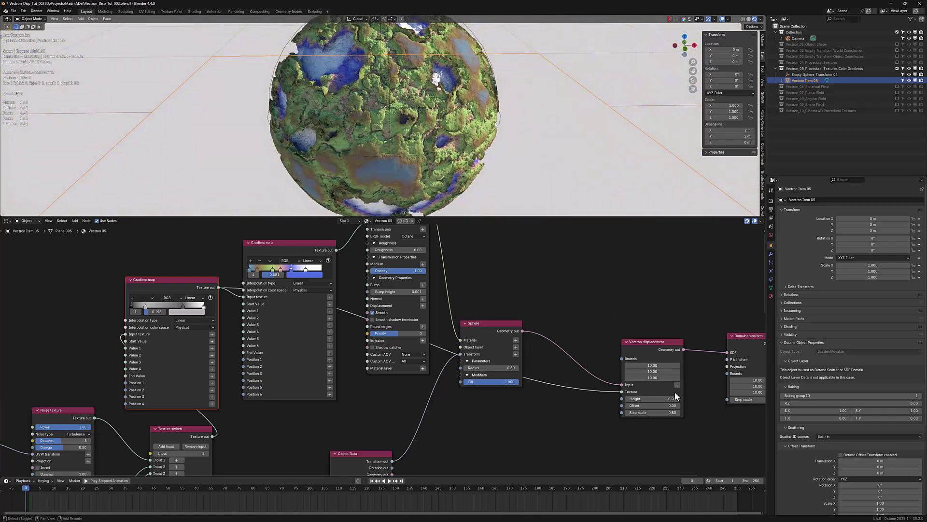
drag(652, 399, 797, 399)
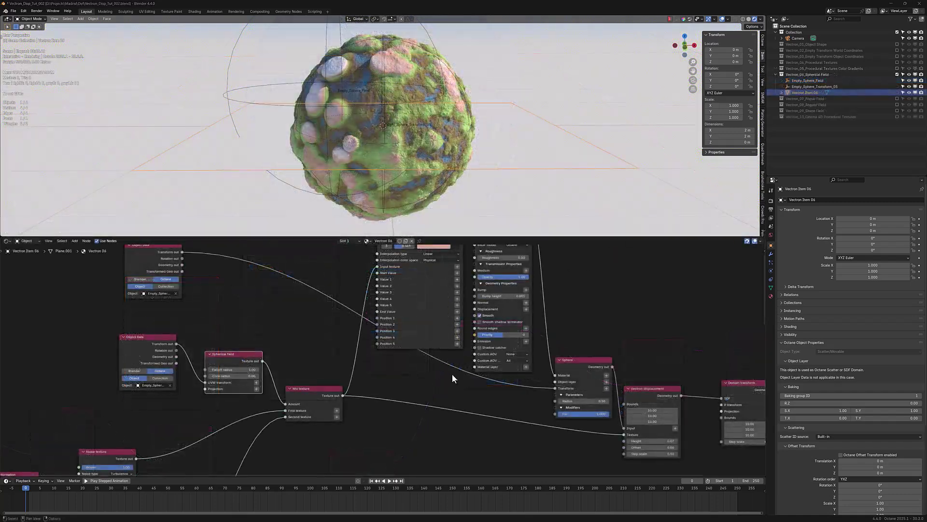
Disconnect the Spherical field from the Mix texture's Amount, try different Amount values to blend the noises, and reconnect the field.
scroll(452, 378, up, 3)
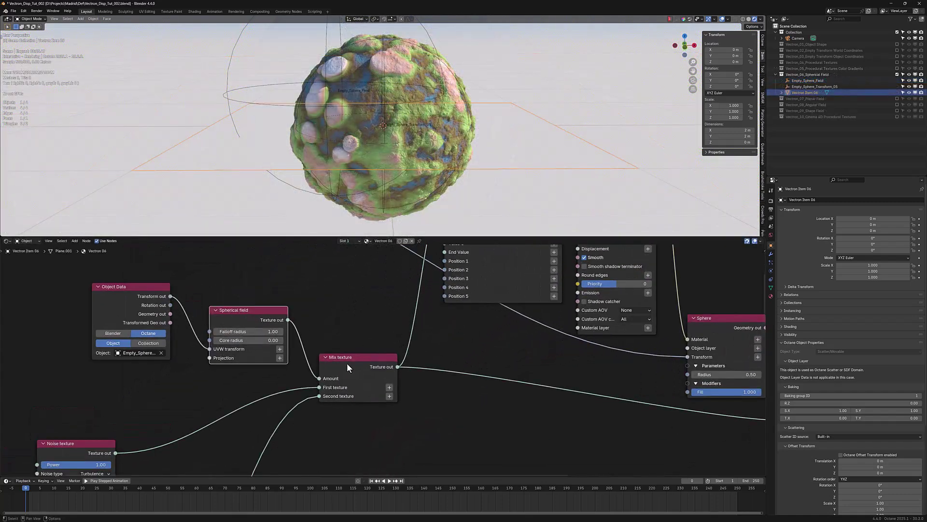
shift+scroll(339, 395, down, 2)
drag(318, 350, 310, 353)
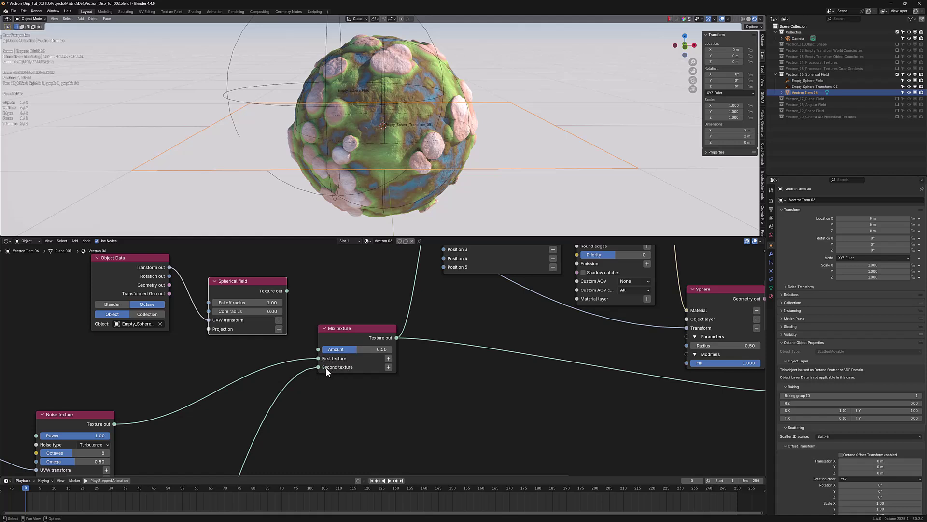
drag(355, 349, 392, 349)
right_click(356, 349)
drag(316, 350, 318, 349)
middle_drag(327, 316, 349, 329)
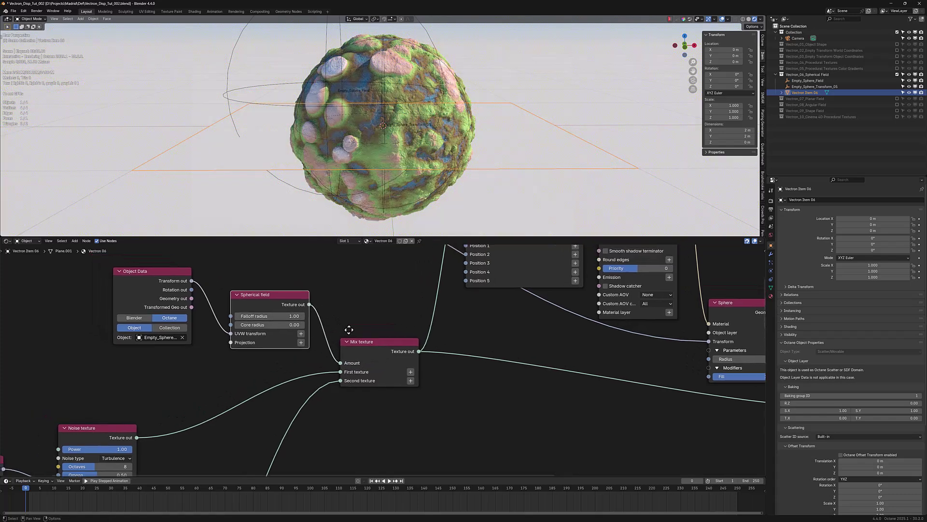
Move Empty_Sphere_Field to about X -0.15 m, Y -0.33 m, Z 0.23 m to shift the blended area.
click(227, 95)
key(g)
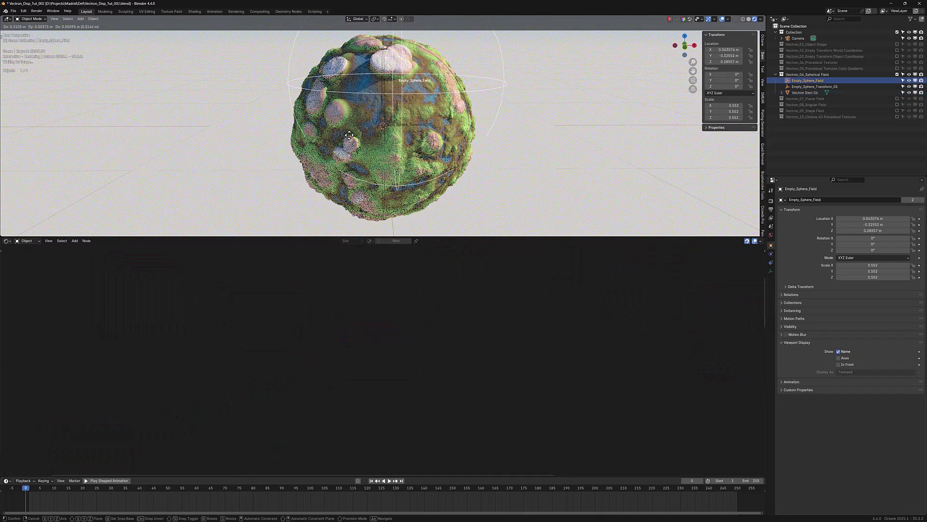
click(297, 151)
Select Vectron Item 06 and increase the Core radius of its Spherical field.
click(805, 92)
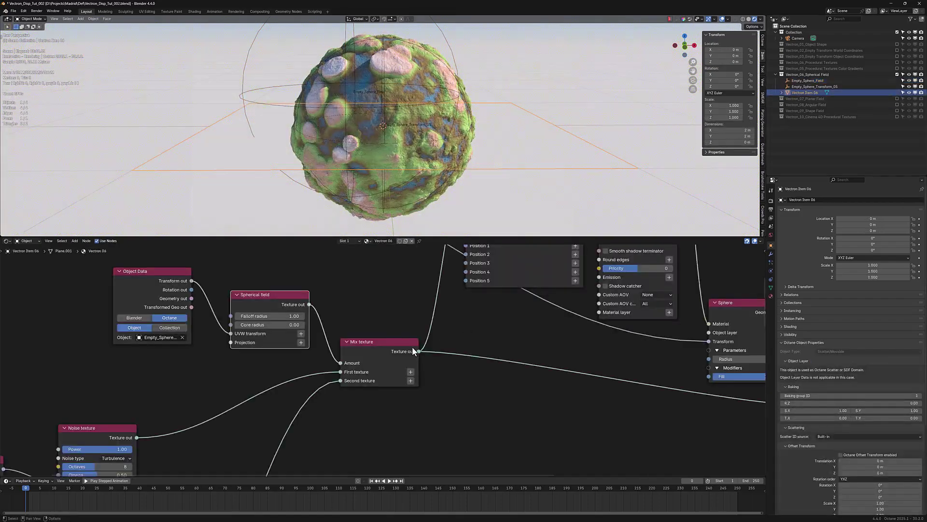
middle_drag(263, 332, 264, 345)
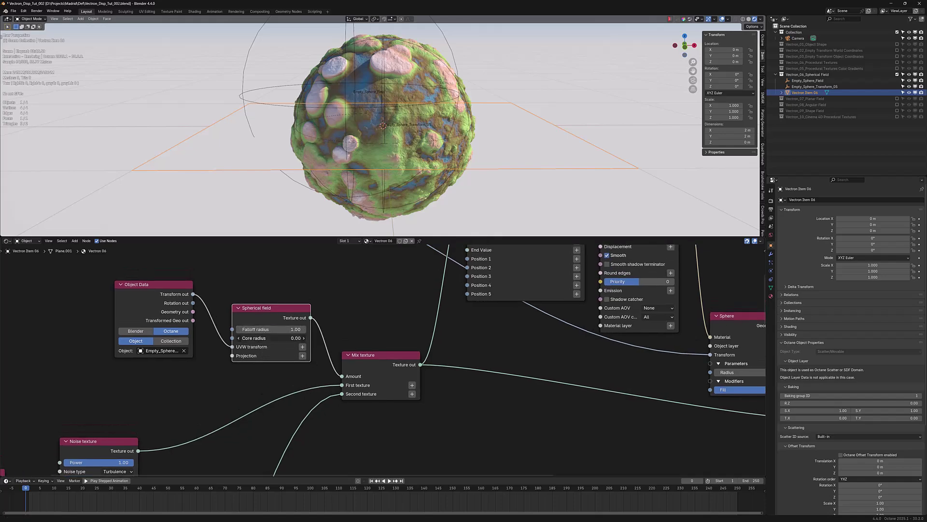
mouse_move(271, 338)
mouse_down()
mouse_move(320, 338)
mouse_move(283, 338)
mouse_up()
Move Empty_Sphere_Field across the planet to about X 0.41 m, Y -0.32 m, Z 0.34 m.
click(244, 84)
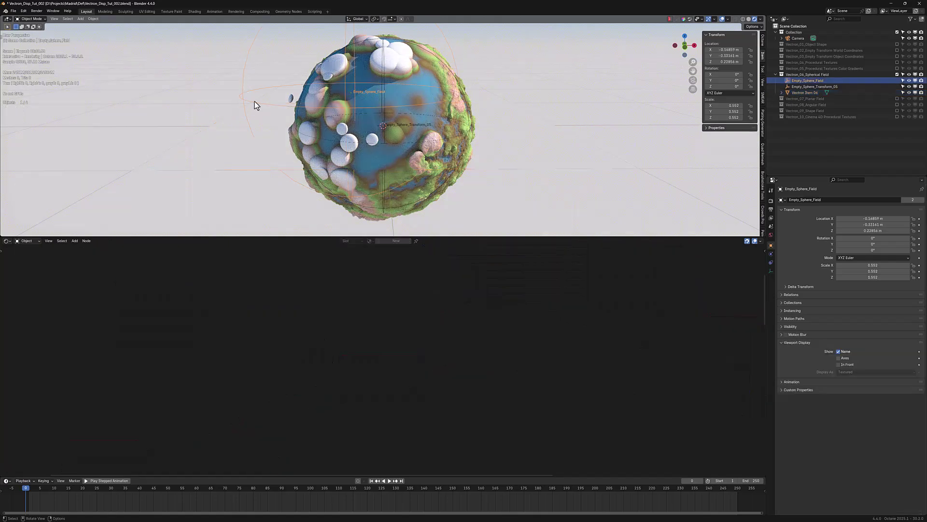
key(g)
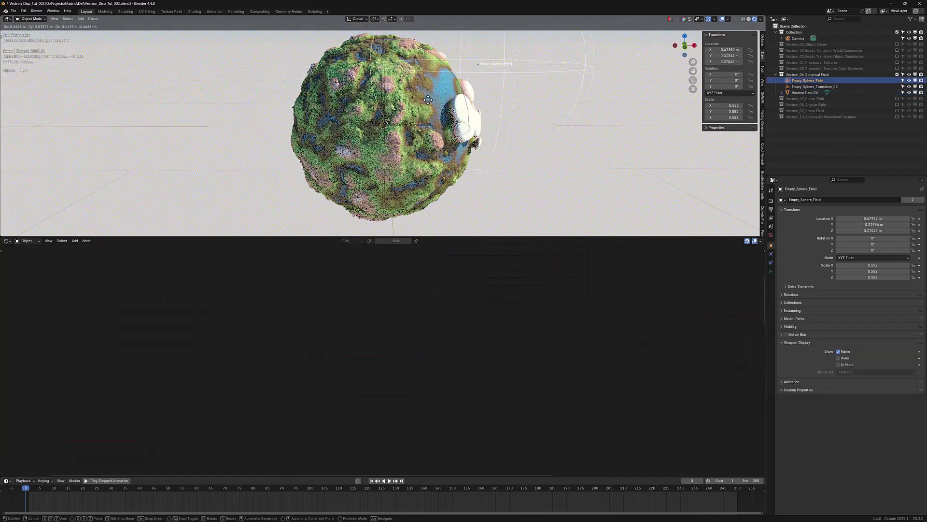
click(404, 105)
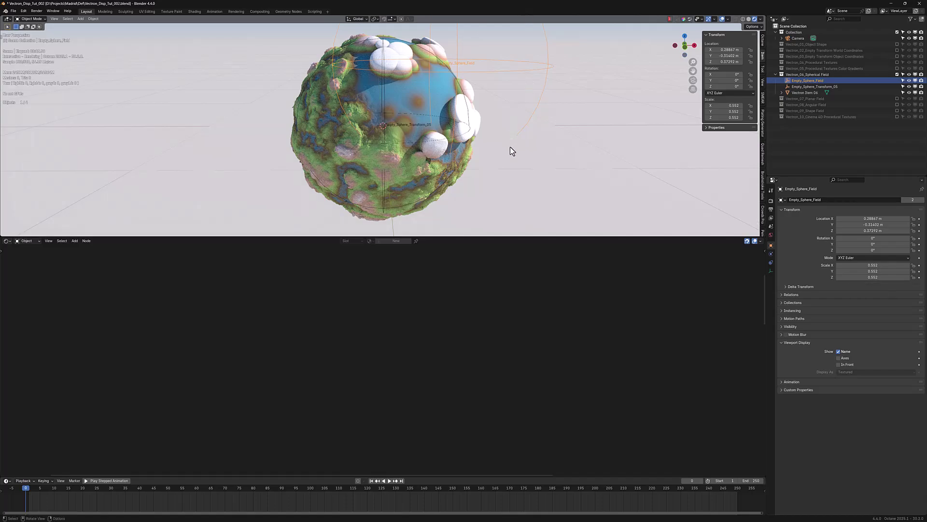
key(g)
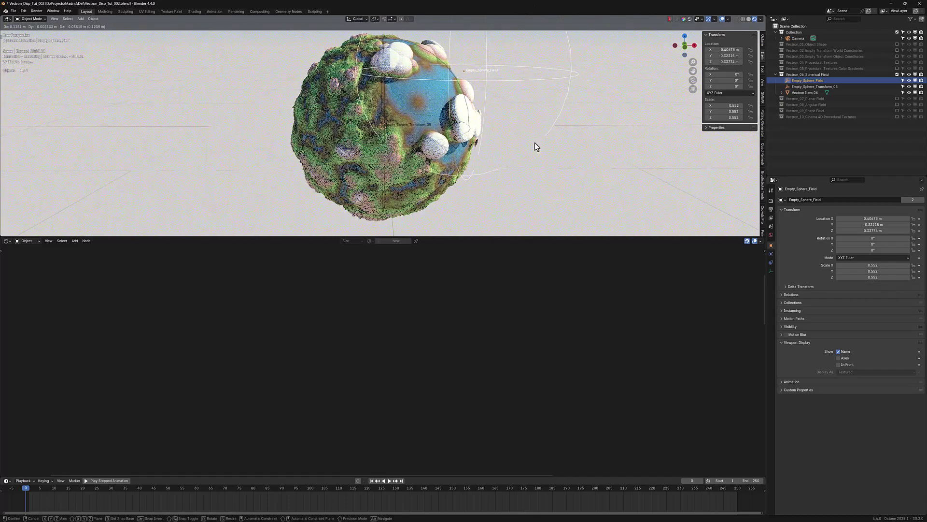
click(534, 143)
Scale Empty_Sphere_Field down to about 0.482, with its X scale stretched to about 0.887.
key(s)
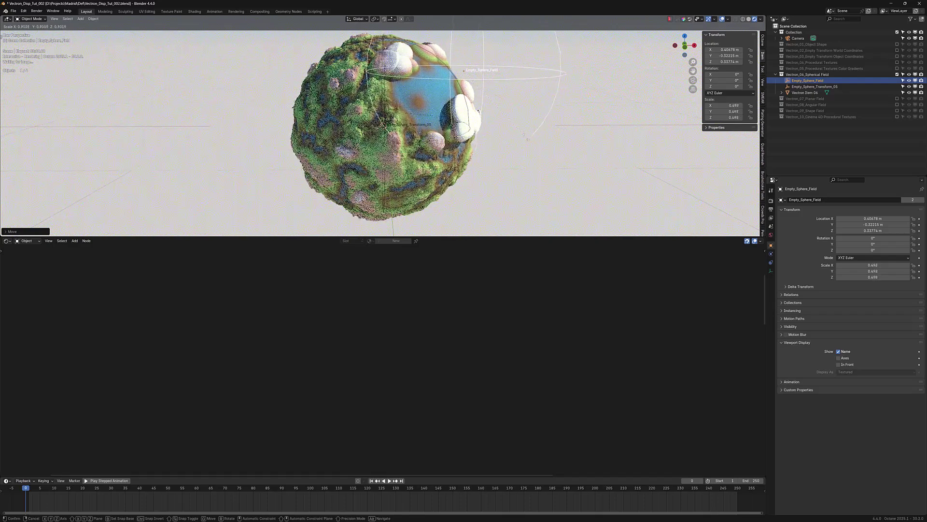
key(x)
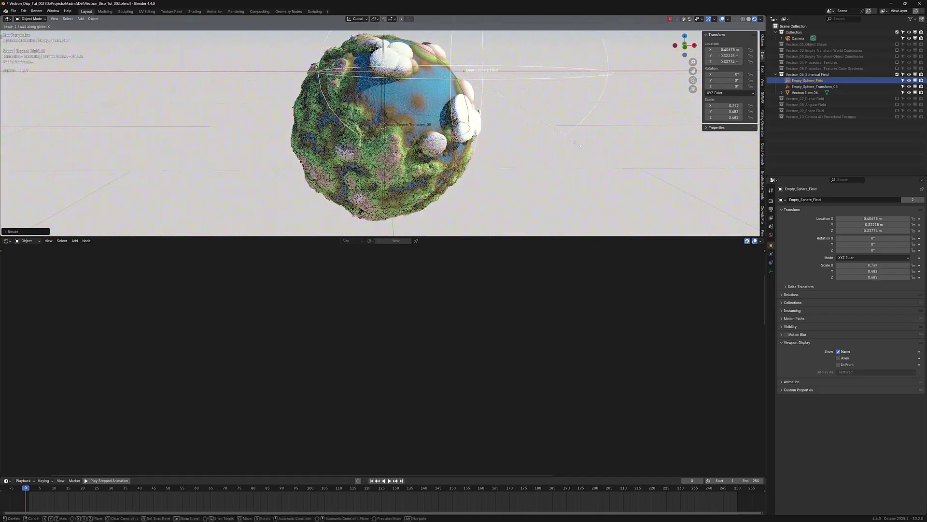
click(625, 128)
Rotate the stretched Empty_Sphere_Field freely with trackball rotation to tilt the blended area.
middle_drag(625, 128, 561, 152)
scroll(565, 154, down, 3)
key(r)
key(r)
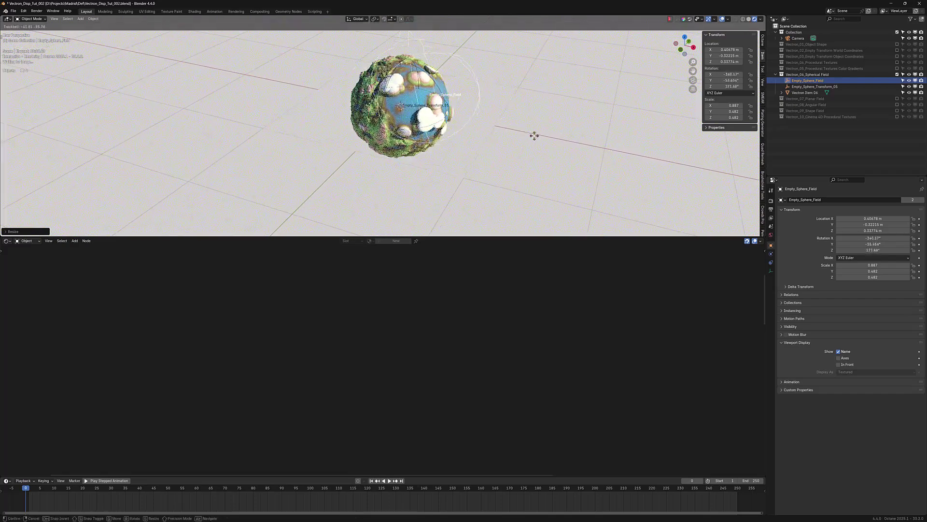
click(468, 134)
Shrink Empty_Sphere_Field to a scale of about 0.660 × 0.358 × 0.358 and move it to about X -0.33 m, Y -0.26 m, Z 0.27 m.
scroll(468, 134, up, 1)
scroll(468, 137, up, 2)
key(s)
click(541, 132)
key(g)
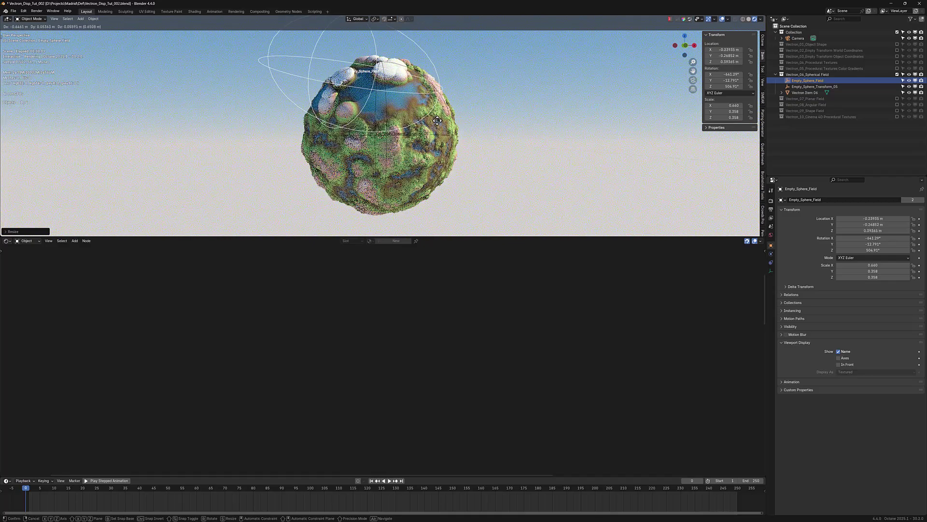
click(422, 144)
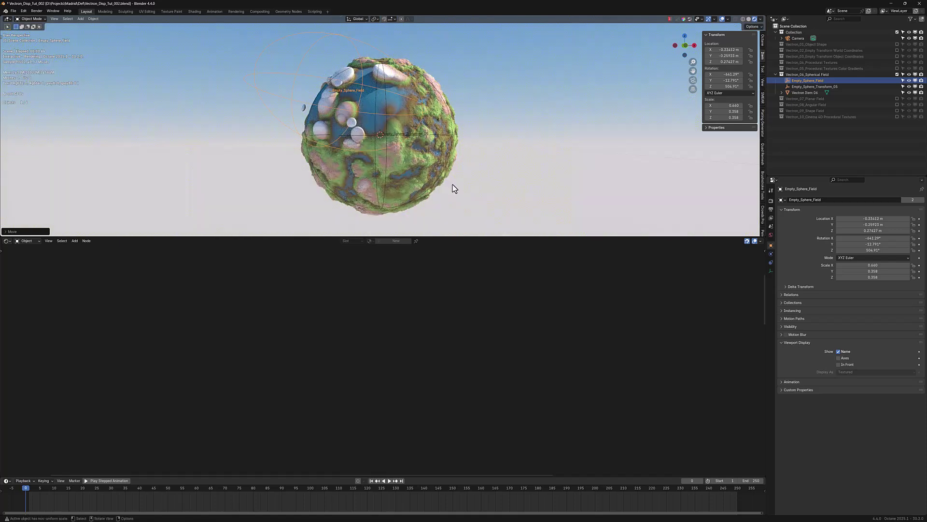
Select Vectron Item 06 and raise its Vectron displacement Height to about 0.11.
click(803, 93)
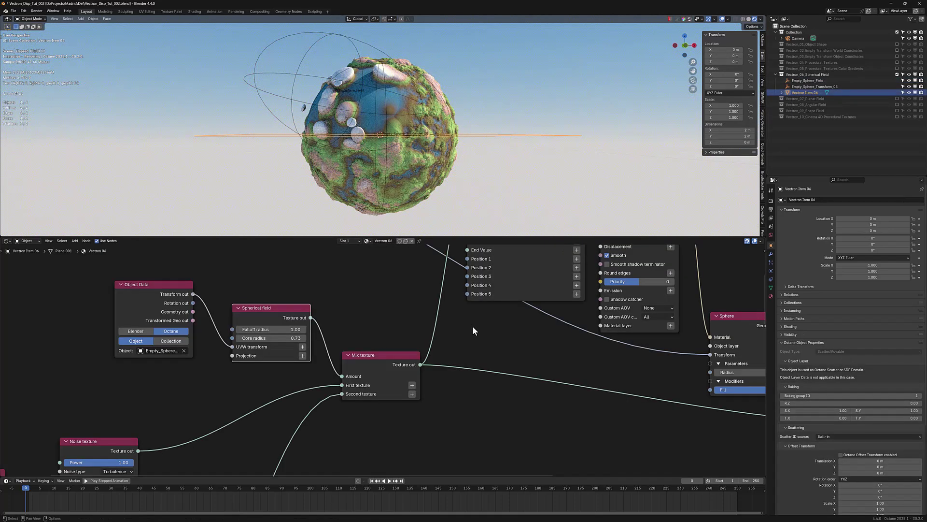
scroll(485, 325, down, 4)
scroll(443, 340, up, 1)
middle_drag(523, 289, 490, 328)
scroll(490, 327, up, 1)
scroll(387, 396, up, 1)
middle_drag(339, 416, 265, 406)
scroll(286, 393, up, 1)
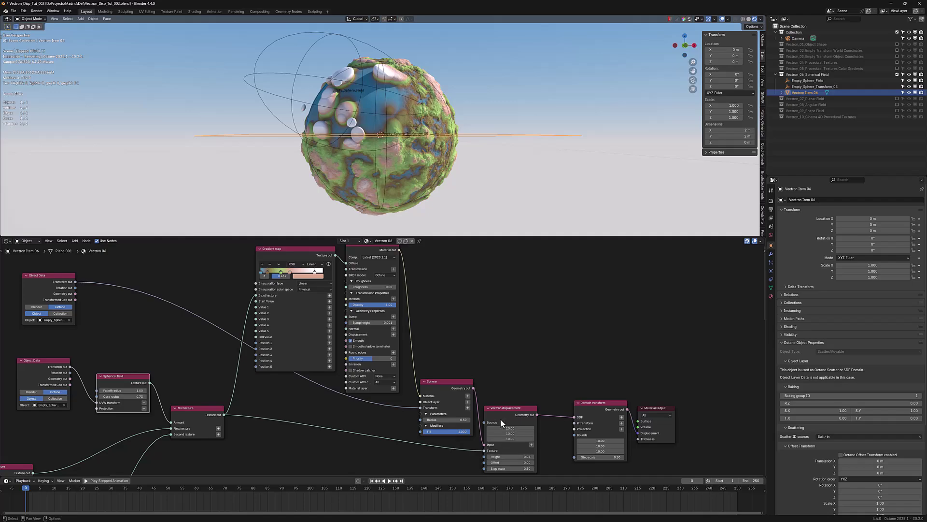
mouse_move(510, 456)
mouse_down()
mouse_move(531, 456)
mouse_move(497, 456)
mouse_move(510, 455)
mouse_up()
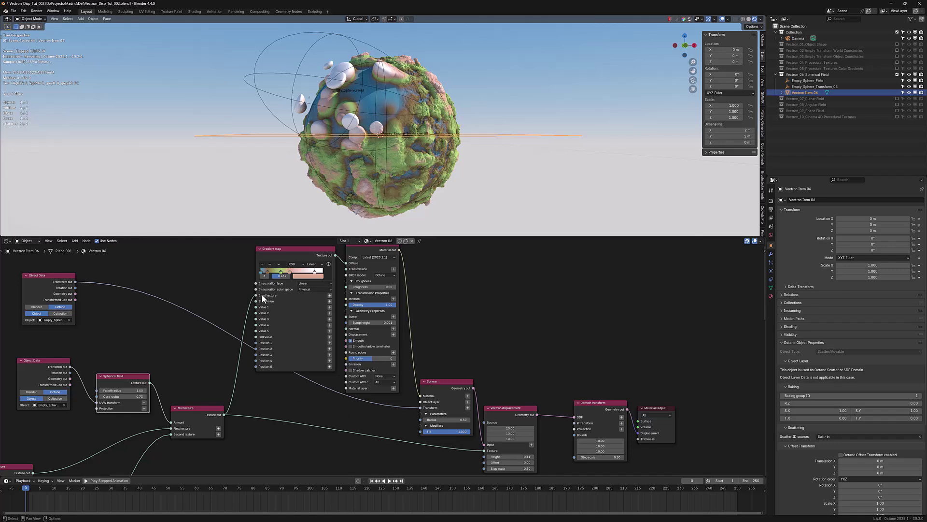
Connect the Noise texture below the Turbulence one to the Mix texture's Second texture input.
drag(295, 248, 284, 254)
scroll(335, 317, down, 2)
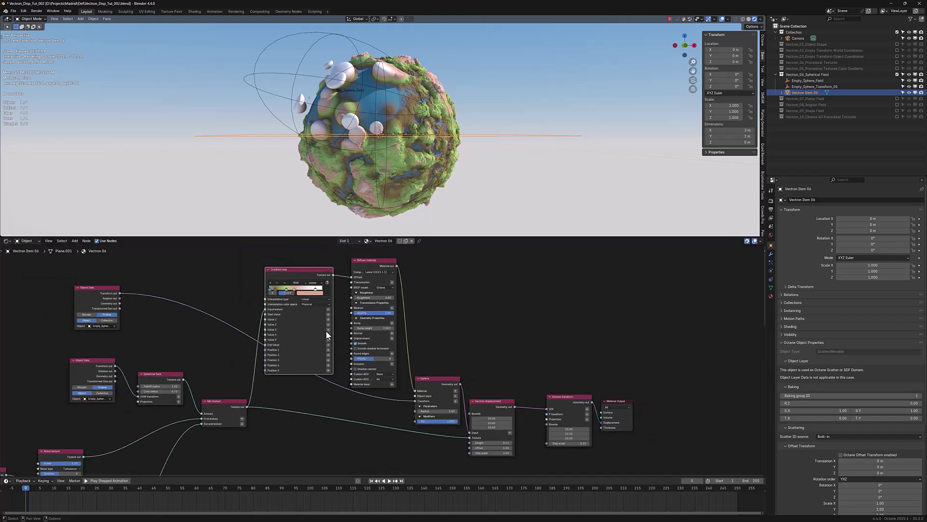
middle_drag(297, 385, 398, 367)
middle_drag(383, 421, 417, 331)
scroll(306, 395, down, 3)
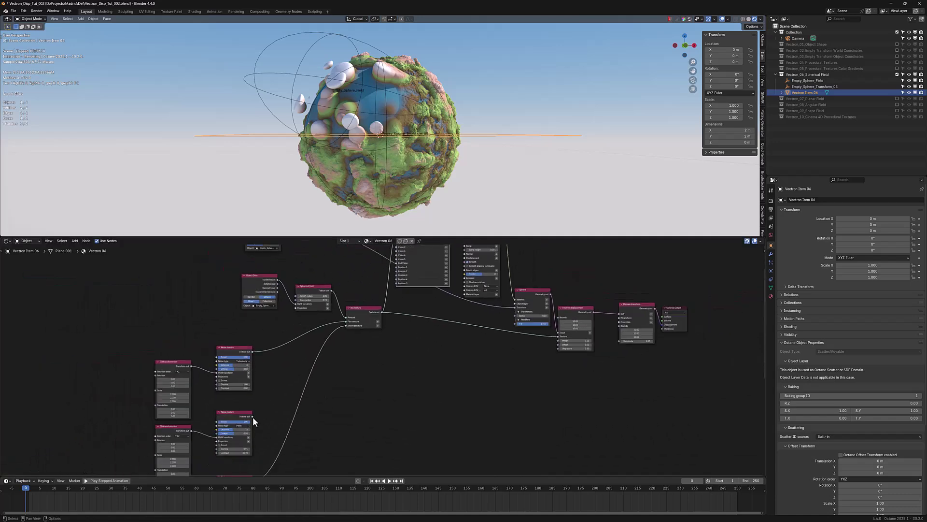
drag(347, 326, 332, 354)
Move Empty_Sphere_Field to about X 0.13 m, Y -0.29 m, Z 0.19 m and scale it uniformly.
click(274, 114)
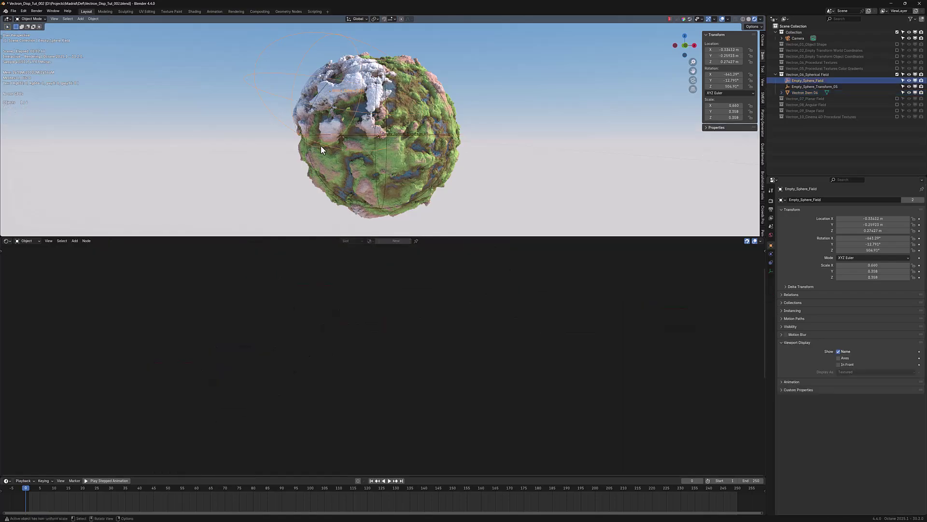
key(g)
click(394, 159)
key(s)
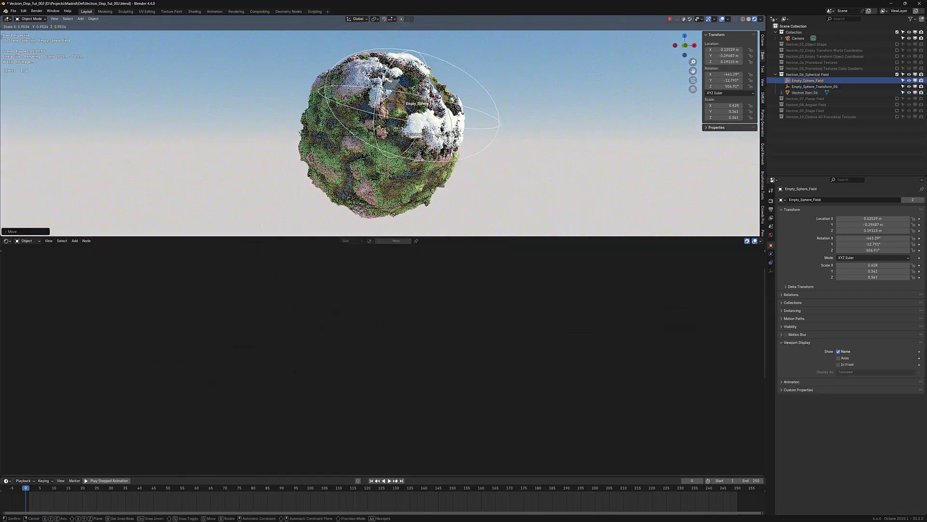
click(569, 195)
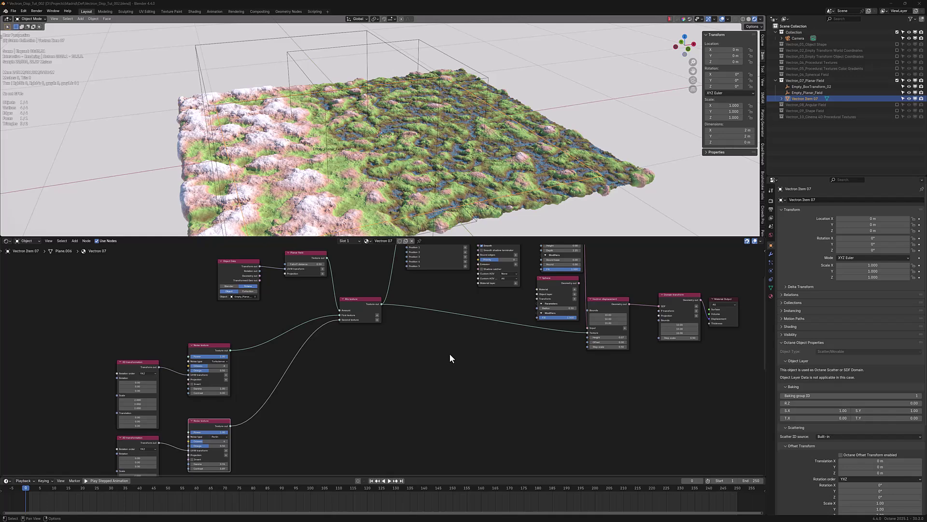
Select Empty_Planar_Field and move it to about X -0.43 m, Y -0.29 m, Z 0.08 m to shift the noise boundary.
middle_drag(451, 356, 419, 389)
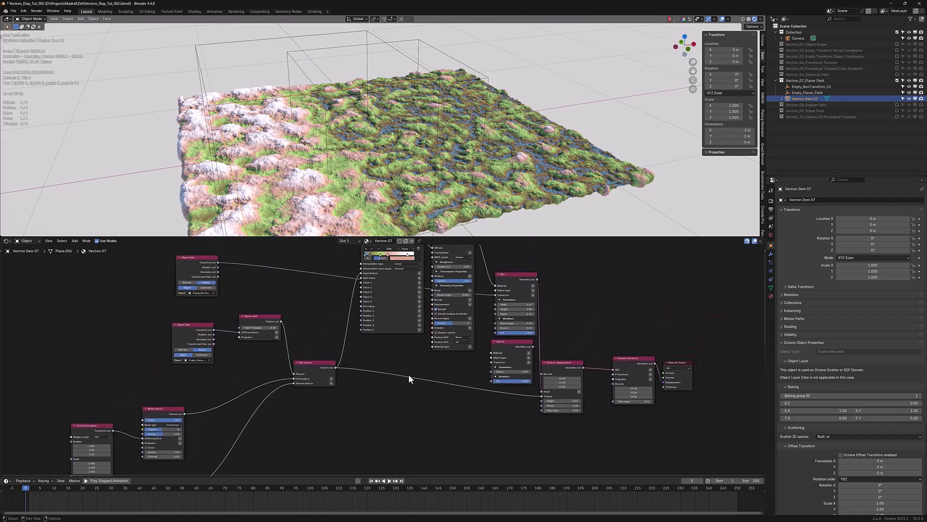
scroll(403, 386, up, 4)
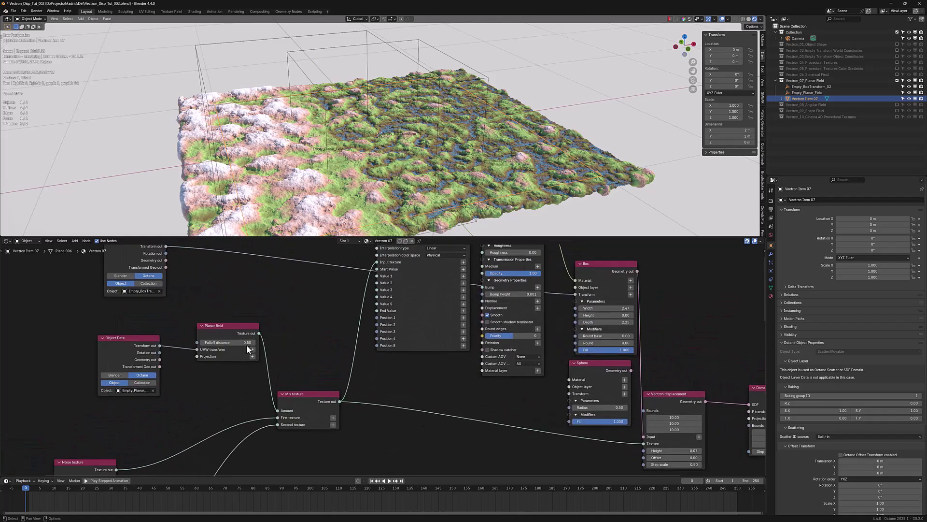
middle_drag(270, 174, 301, 83)
click(273, 89)
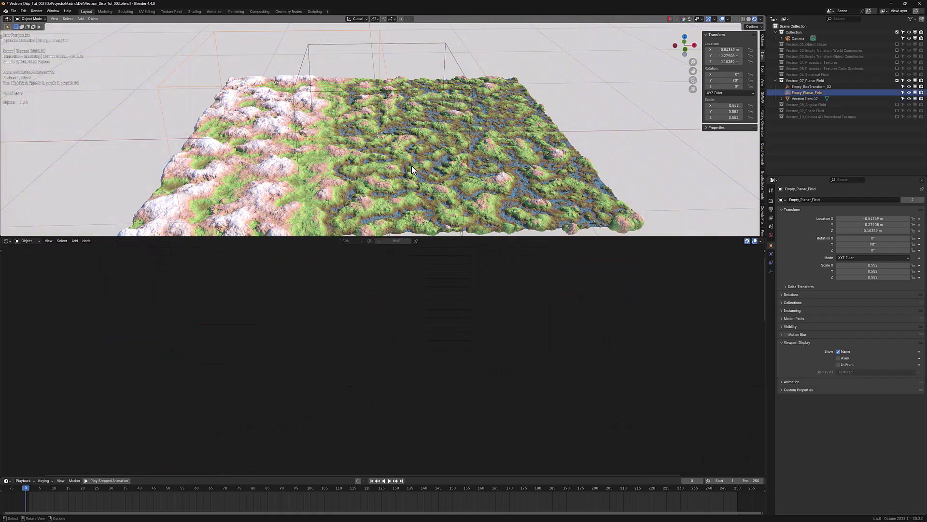
key(g)
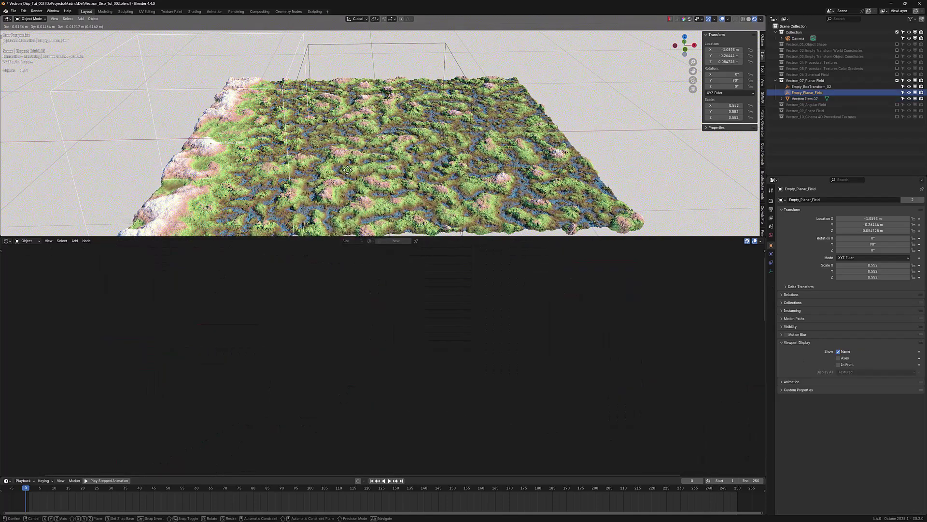
click(460, 174)
Rotate Empty_Planar_Field slightly about the global Z axis and stretch it along global X to a Z scale of about 0.722.
key(r)
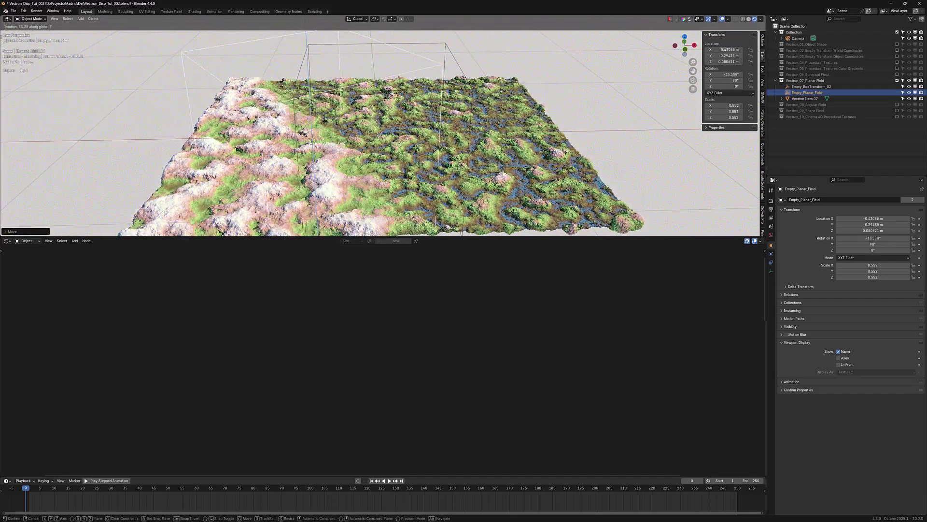
click(412, 161)
key(s)
key(x)
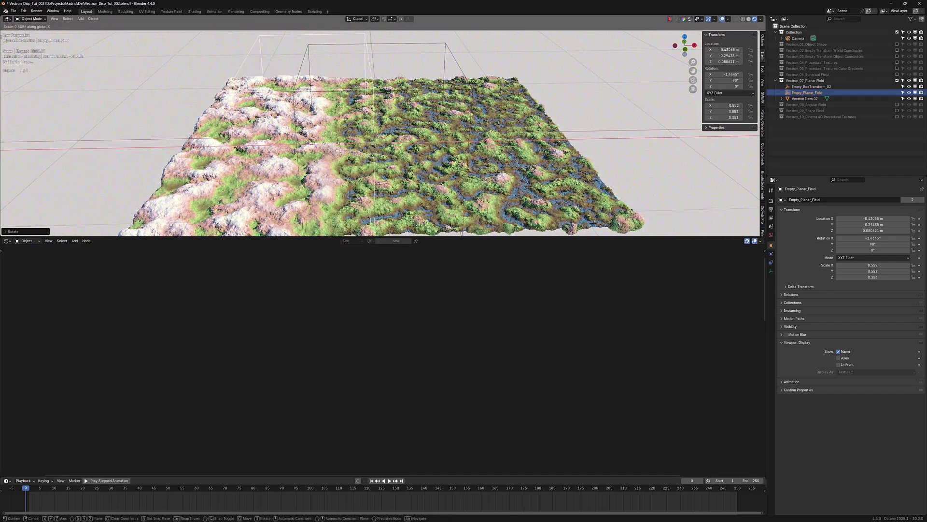
key(Escape)
On Vectron Item 07, set the Planar field's Falloff distance to 0.73 and the Vectron displacement Height to 0.13.
click(802, 98)
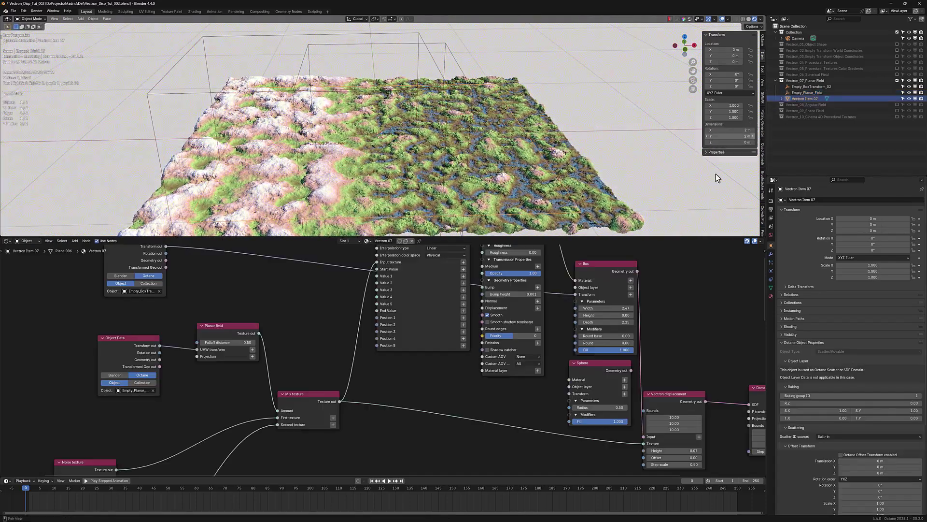
mouse_move(213, 338)
mouse_down()
mouse_move(251, 338)
mouse_move(219, 339)
mouse_up()
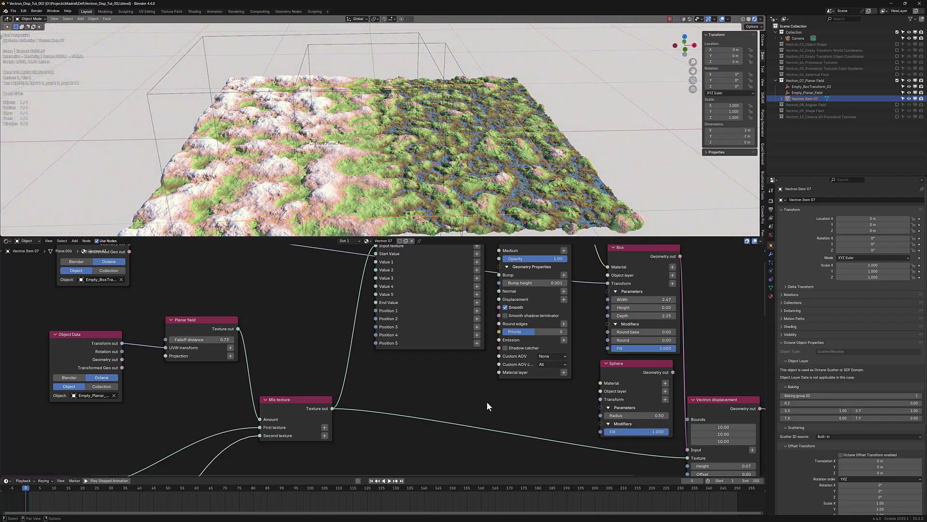
middle_drag(651, 423, 558, 362)
drag(630, 404, 649, 404)
scroll(409, 94, down, 3)
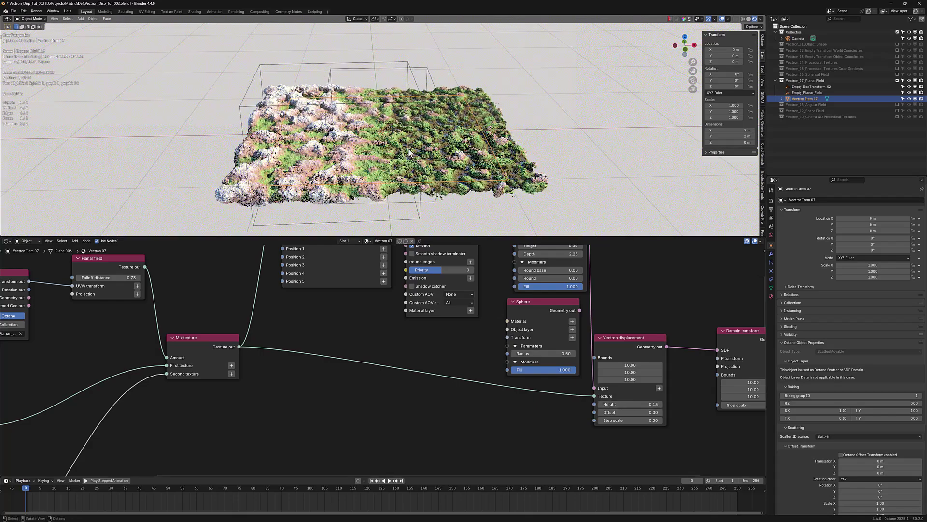
middle_drag(409, 94, 409, 113)
scroll(409, 114, up, 1)
Reduce the Planar field's Falloff distance to about 0.61 and slide Empty_Planar_Field within the horizontal plane to shift the blend.
middle_drag(326, 304, 472, 398)
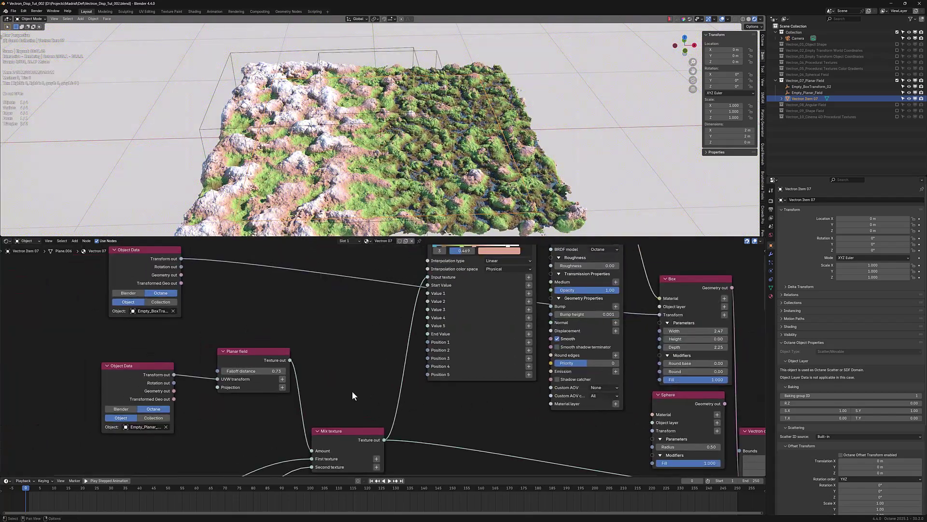
mouse_move(254, 371)
mouse_down()
mouse_move(222, 371)
mouse_move(249, 371)
mouse_up()
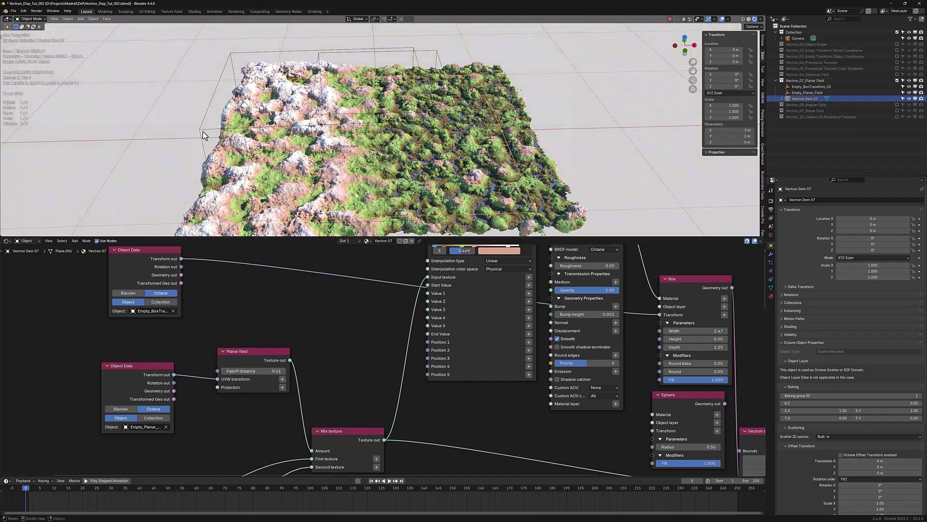
click(331, 166)
key(g)
key(shift+z)
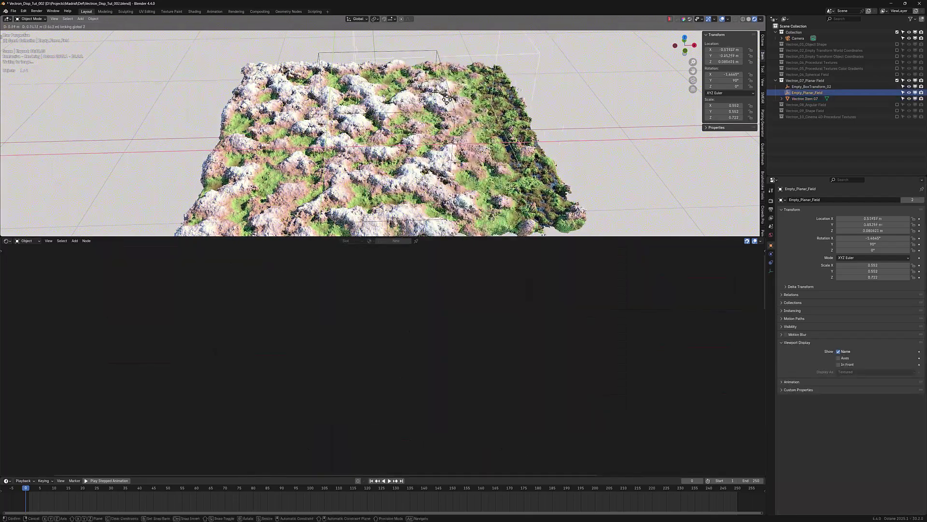
click(303, 154)
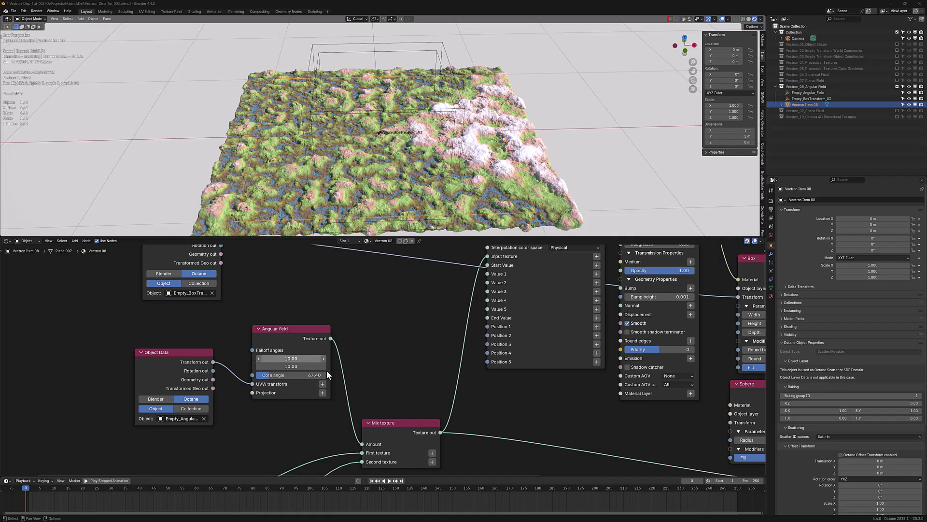
Set the Angular field's Core angle to about 61 and its Falloff angles to 19.20 and 17.24.
mouse_move(274, 375)
mouse_down()
mouse_move(298, 375)
mouse_move(267, 375)
mouse_up()
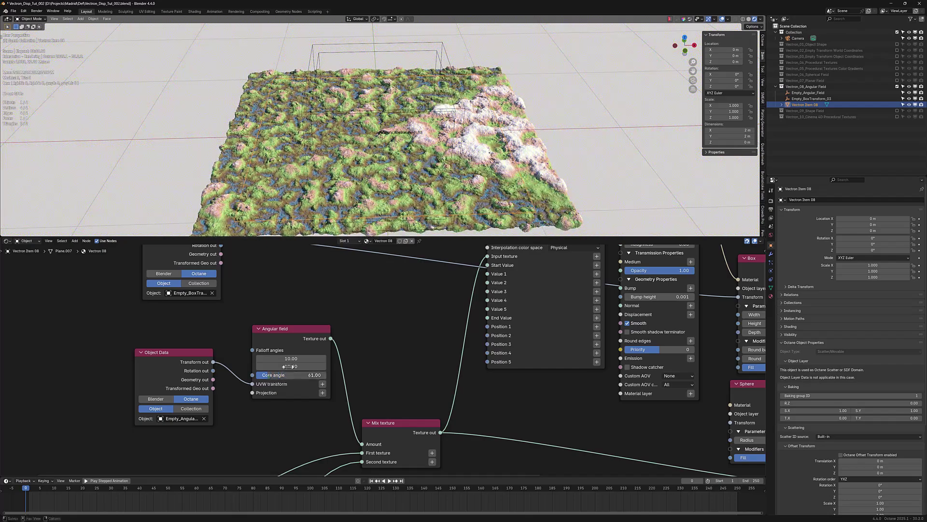
mouse_move(291, 358)
mouse_down()
mouse_move(277, 358)
mouse_move(295, 358)
mouse_up()
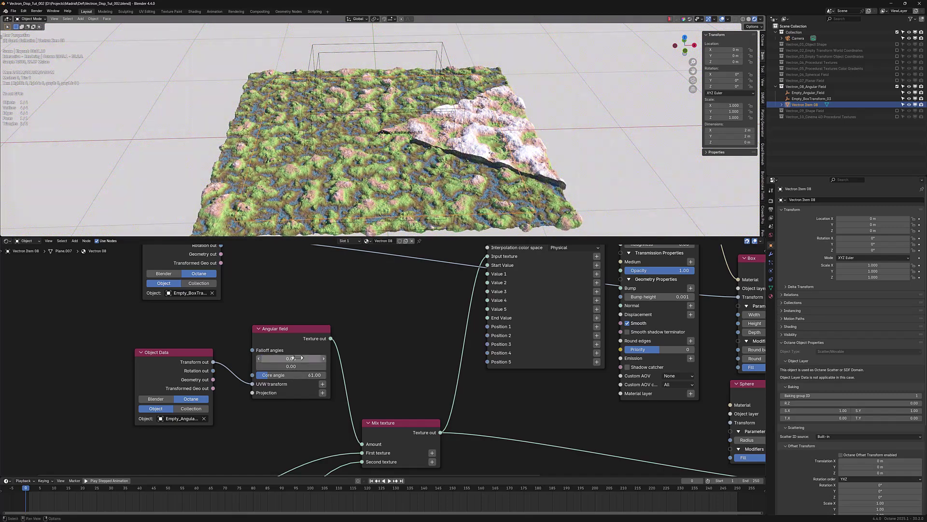
mouse_move(295, 358)
mouse_down()
mouse_move(311, 359)
mouse_move(287, 359)
mouse_move(297, 367)
mouse_up()
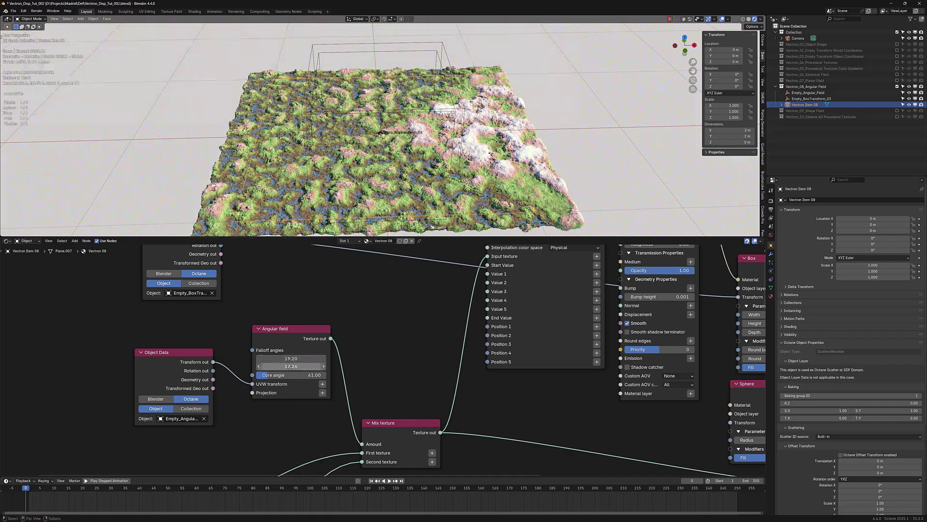
Slide Empty_Angular_Field within the horizontal plane to about X 0.07 m and nudge it slightly down along global Z.
click(453, 110)
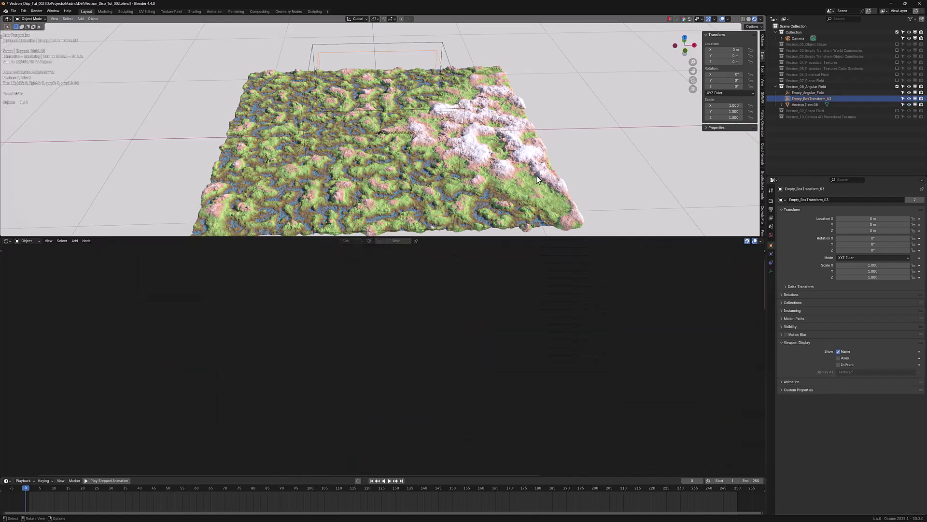
click(462, 118)
click(464, 125)
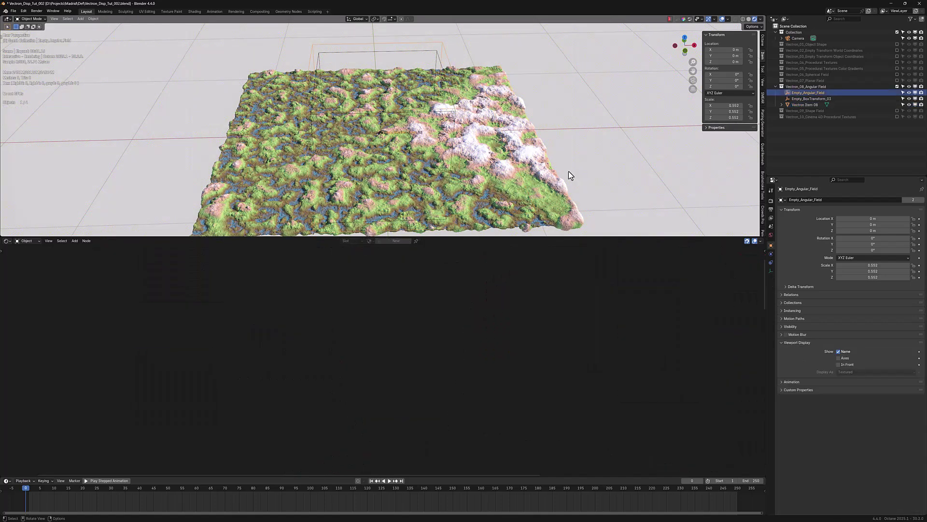
key(g)
key(shift+z)
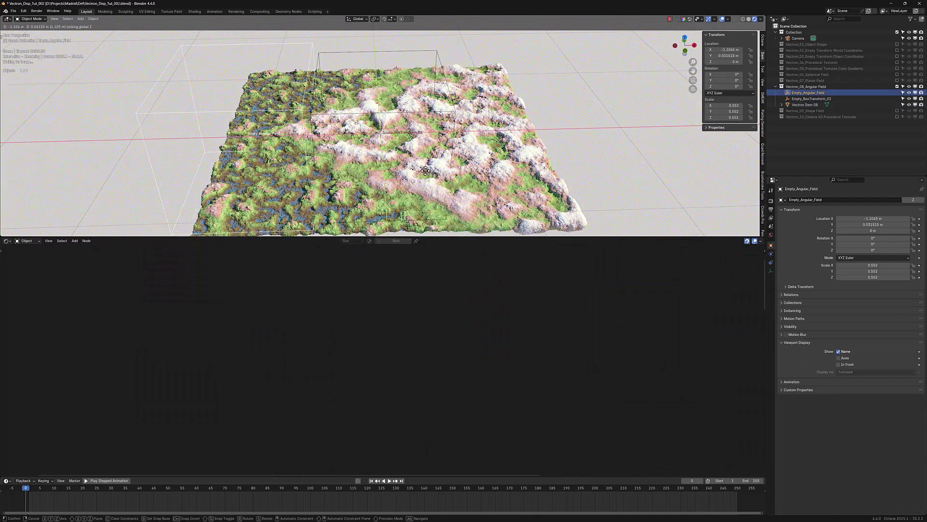
click(578, 175)
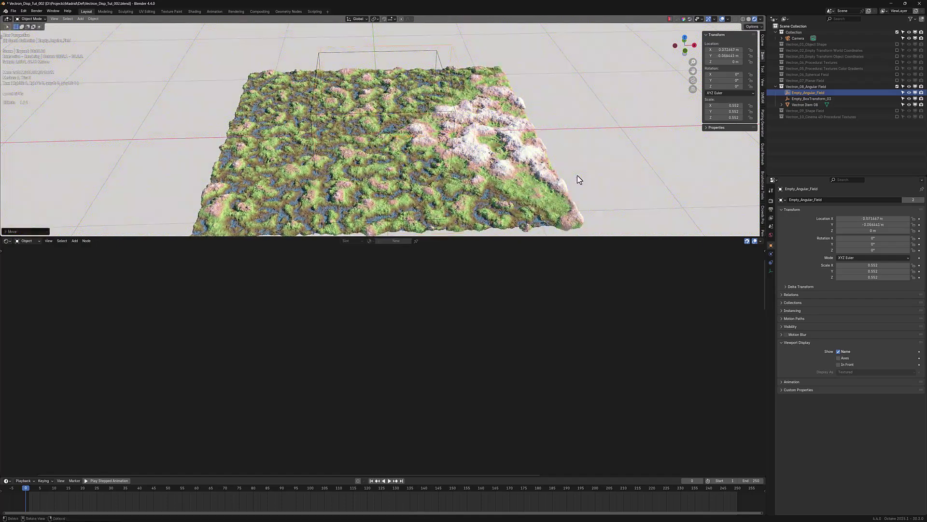
key(g)
key(z)
click(549, 180)
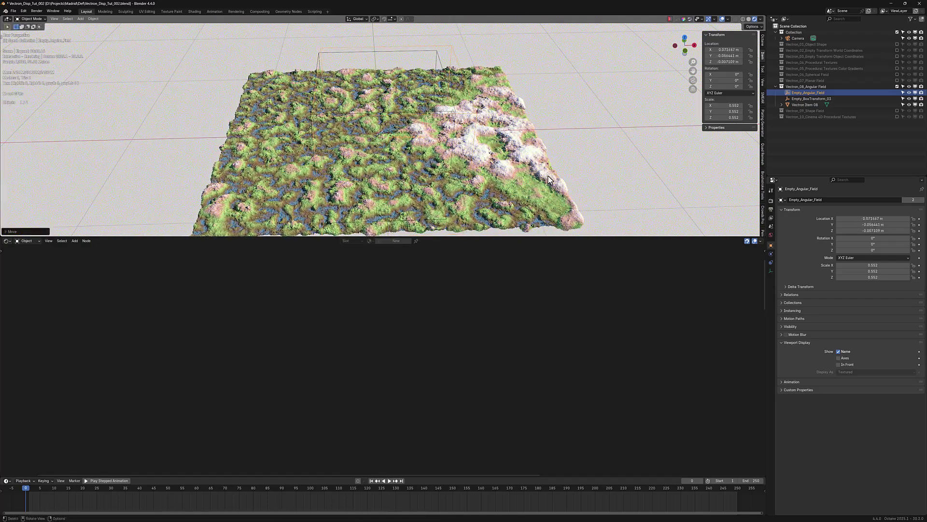
Rotate Empty_Angular_Field about global Z and tilt it freely with a trackball rotation to reorient the angular blend.
key(r)
key(z)
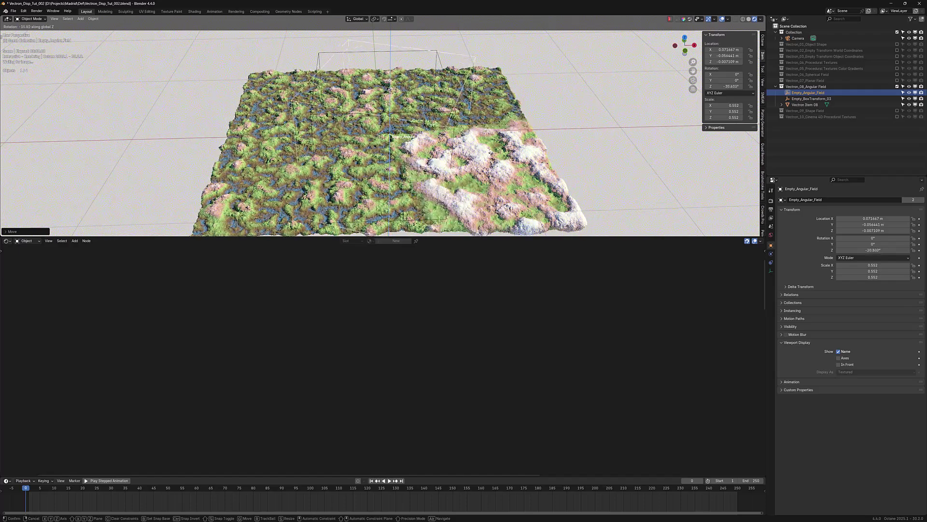
click(518, 179)
key(r)
key(r)
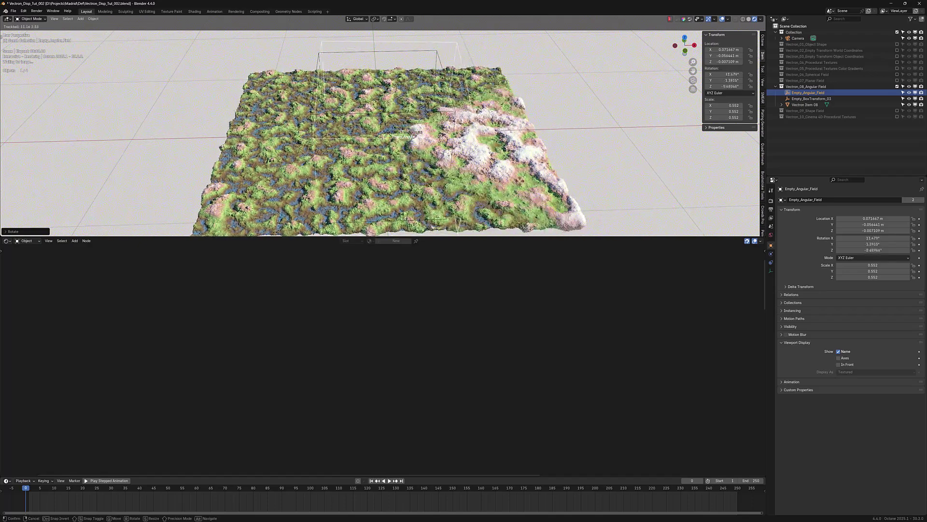
click(526, 183)
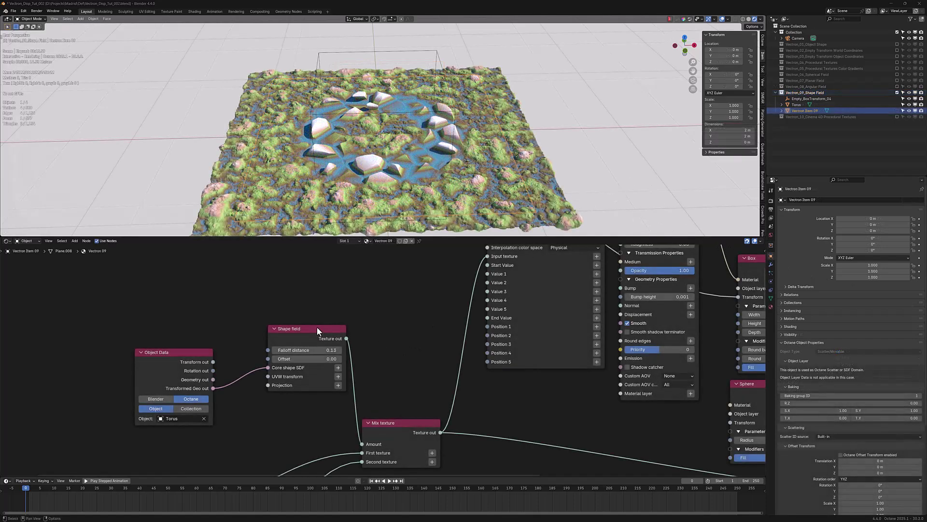
Select the Shape field node, and slide the Torus within the horizontal plane to about X 0.09 m.
click(318, 328)
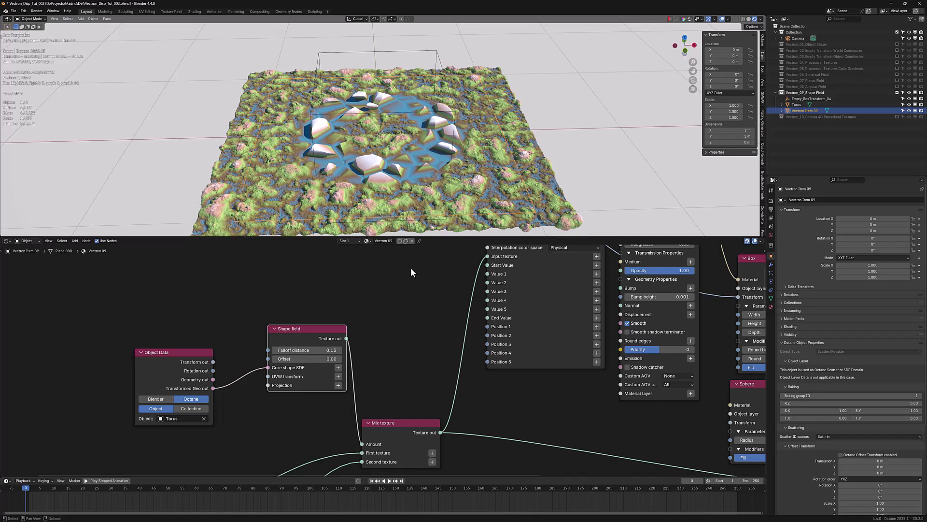
click(454, 155)
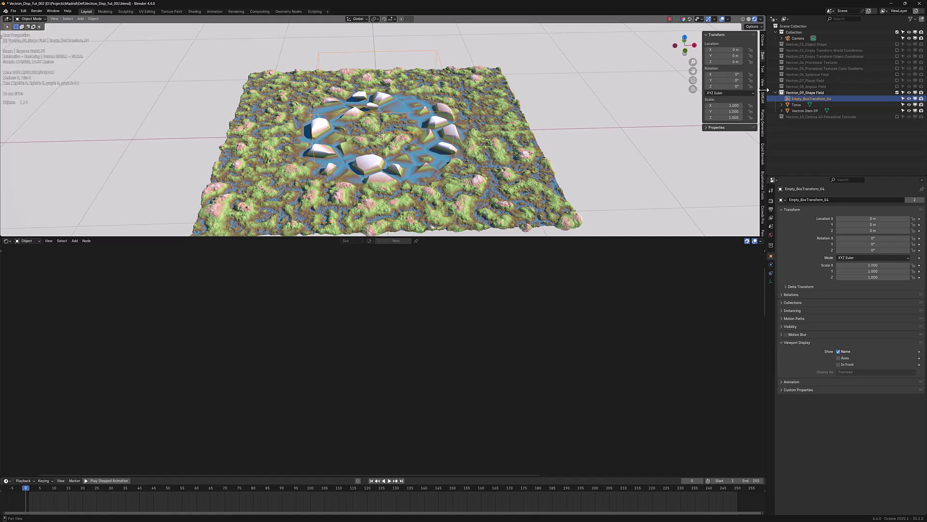
click(799, 103)
key(g)
key(shift+z)
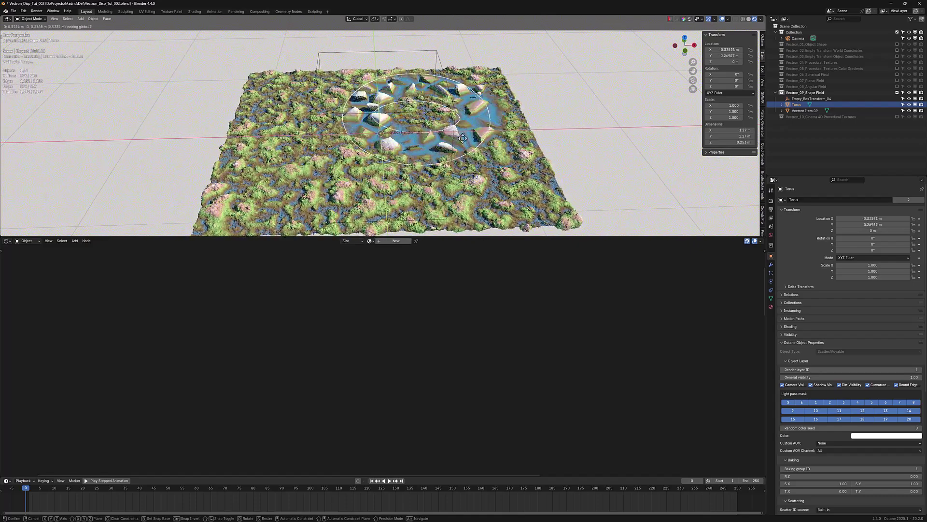
click(542, 187)
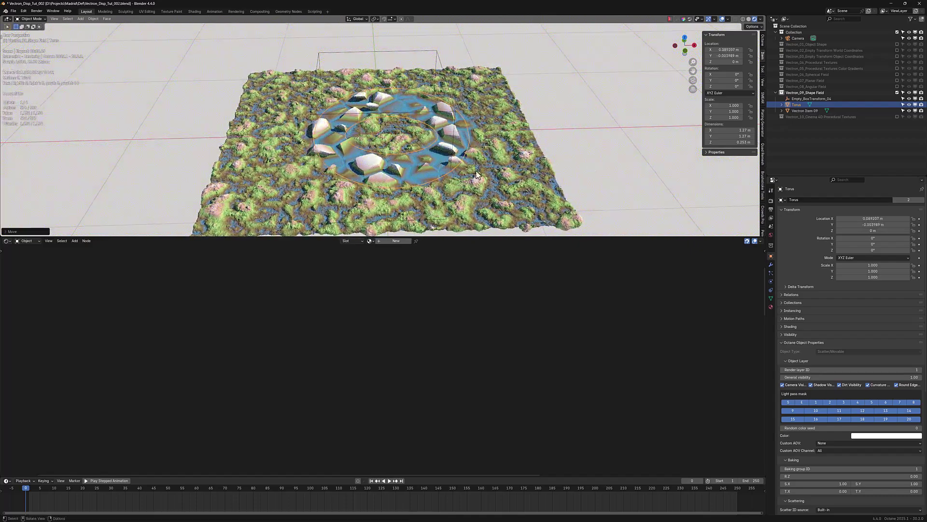
On Vectron Item 09, set the Shape field's Falloff distance to 0.05 and reset its Offset to 0.00.
click(442, 173)
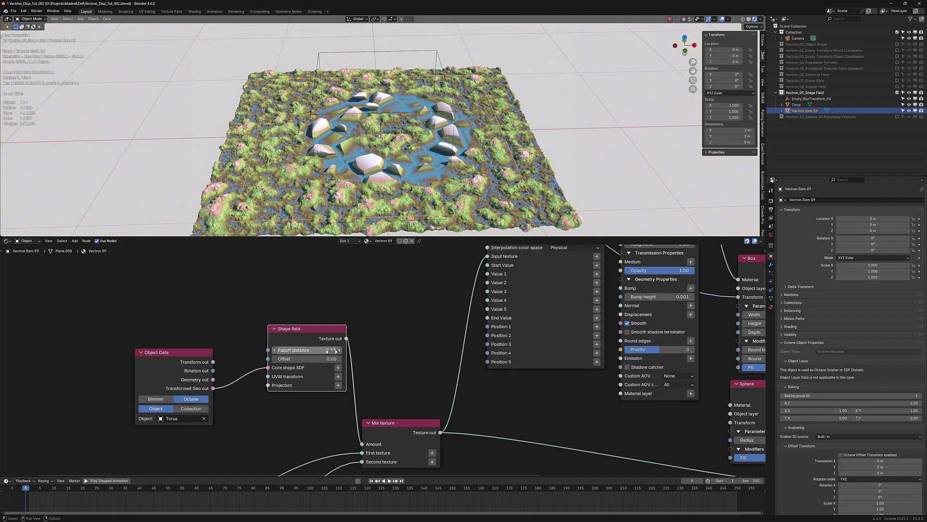
drag(307, 349, 289, 358)
key(BackSpace)
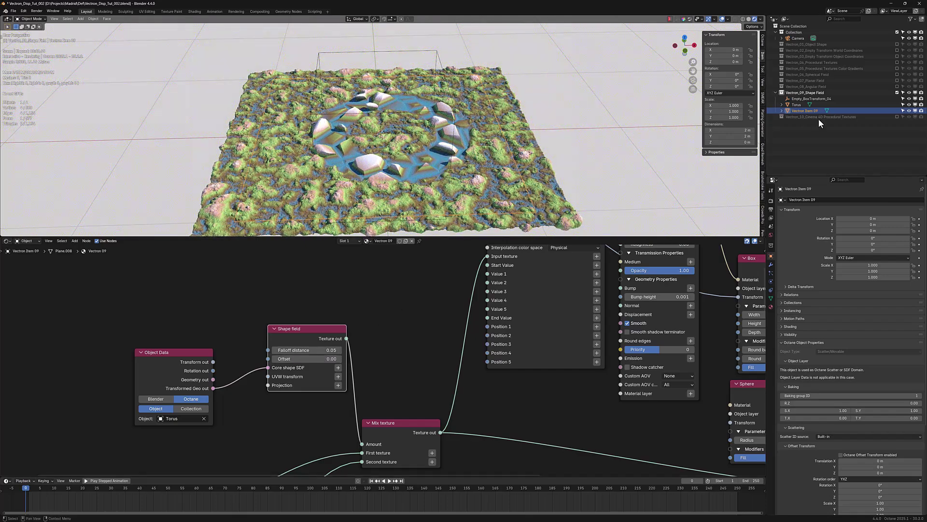
Trackball-rotate the Torus to about 14° on X, -11° on Y and -21° on Z so it intersects the terrain at an angle.
click(801, 104)
key(r)
key(r)
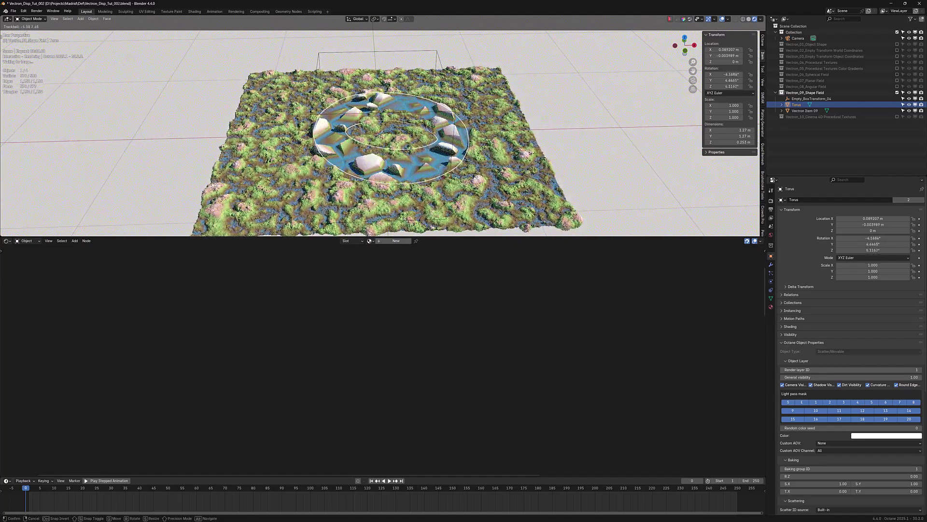
click(442, 169)
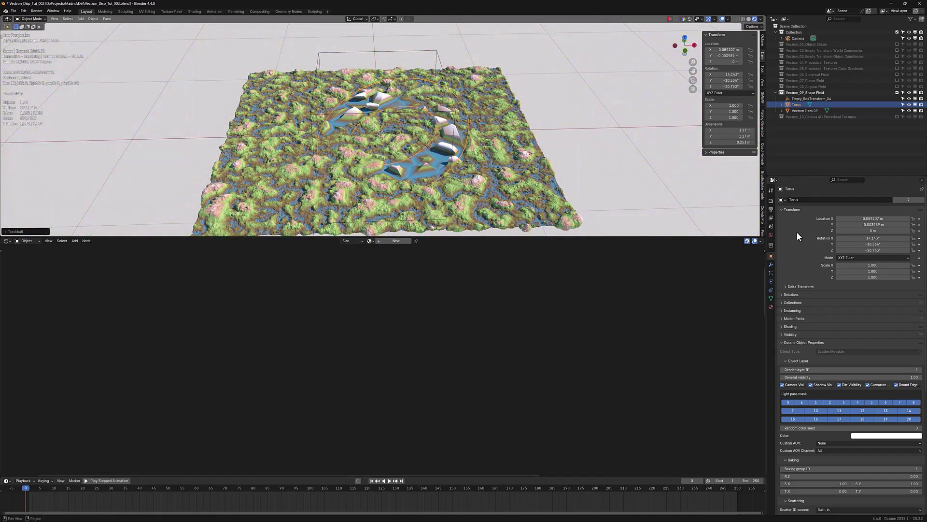
Inspect the Enable Mesh Volume SDF option in the Torus's Octane mesh volume properties.
click(770, 298)
scroll(816, 393, down, 3)
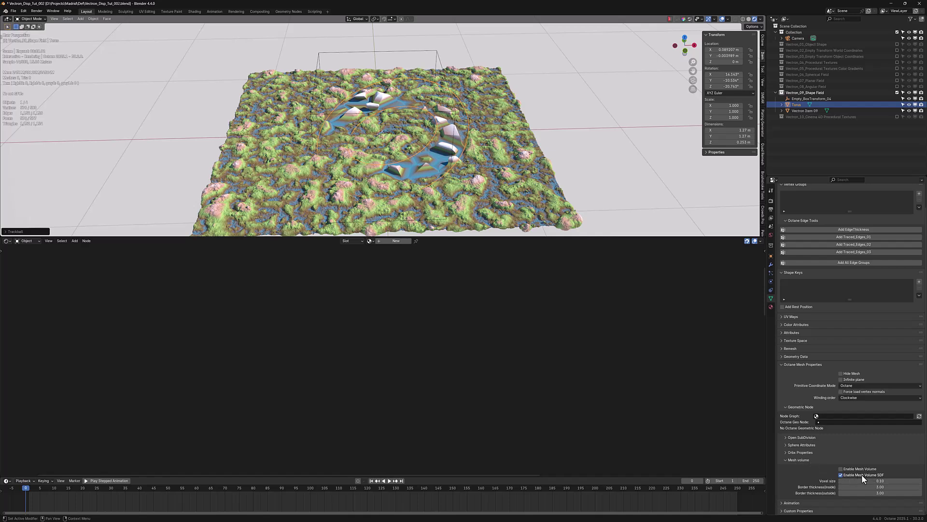
click(840, 474)
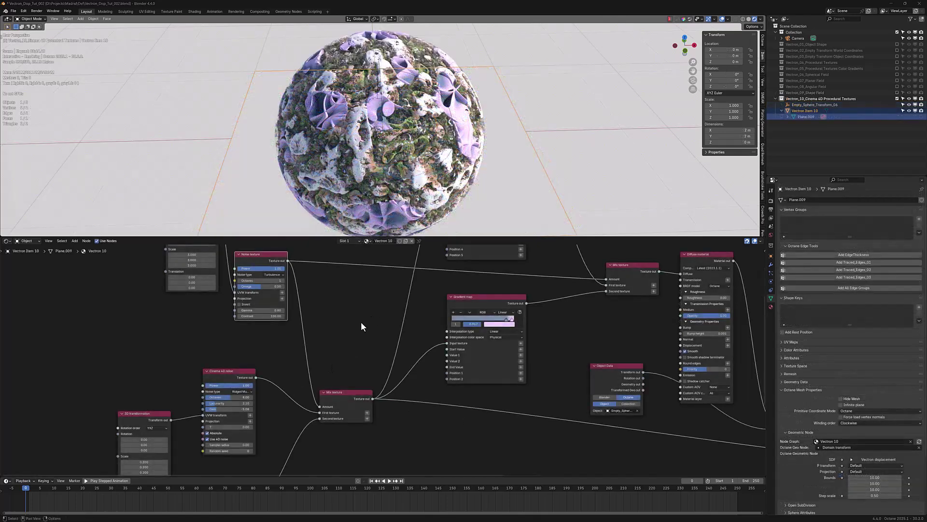
Examine Vectron Item 10's Cinema 4D noise nodes and the list of noise types available for the upper one.
middle_drag(352, 355, 400, 322)
scroll(389, 362, up, 3)
middle_drag(372, 379, 332, 331)
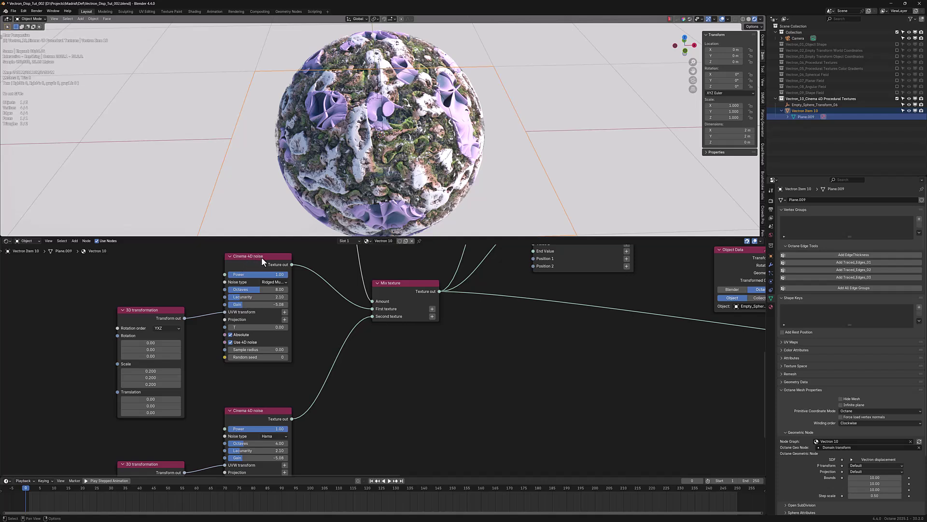
click(275, 283)
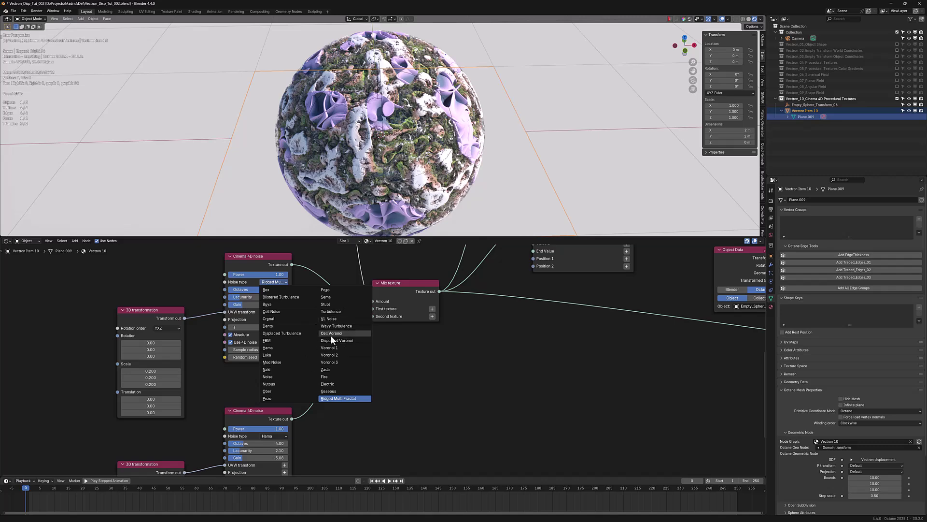
middle_drag(336, 270, 334, 394)
scroll(400, 336, down, 3)
middle_drag(405, 357, 375, 358)
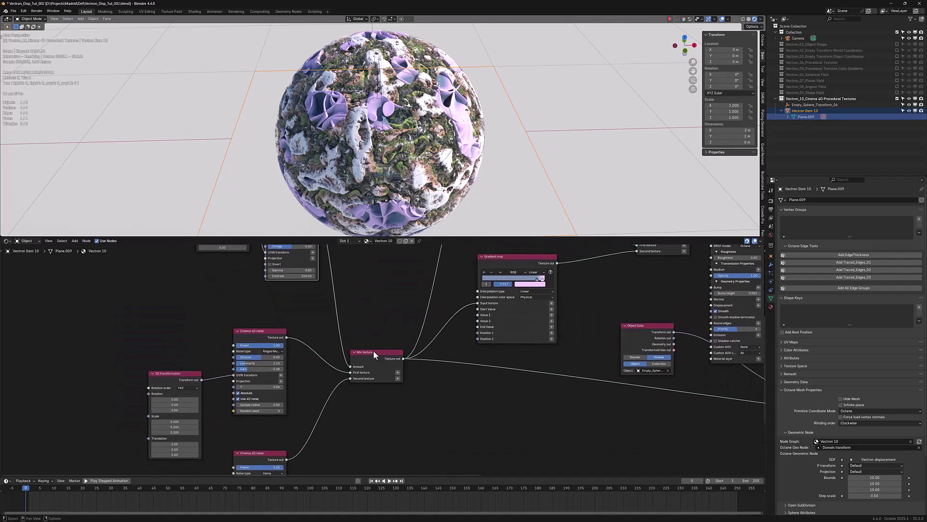
Disconnect the Noise texture from the Mix texture's Amount to compare the blend, and reconnect it.
drag(344, 358, 376, 366)
middle_drag(335, 279, 341, 317)
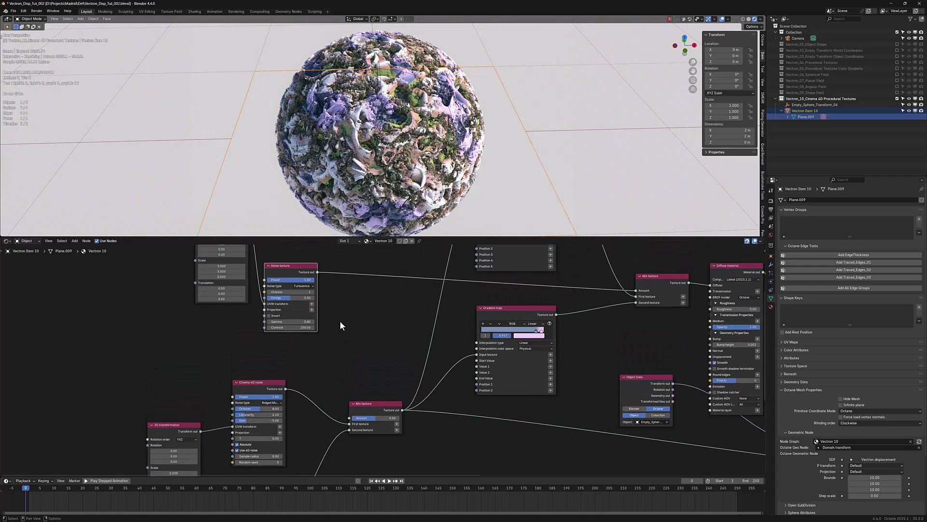
scroll(329, 292, down, 2)
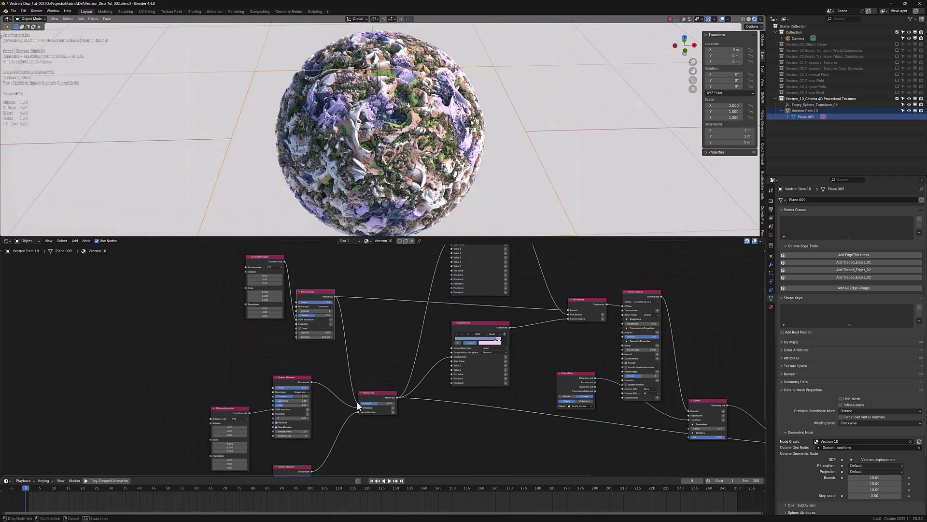
drag(357, 406, 357, 406)
Try a softer mask on the Noise texture with Contrast 0 and Gamma 0.50.
scroll(373, 335, up, 3)
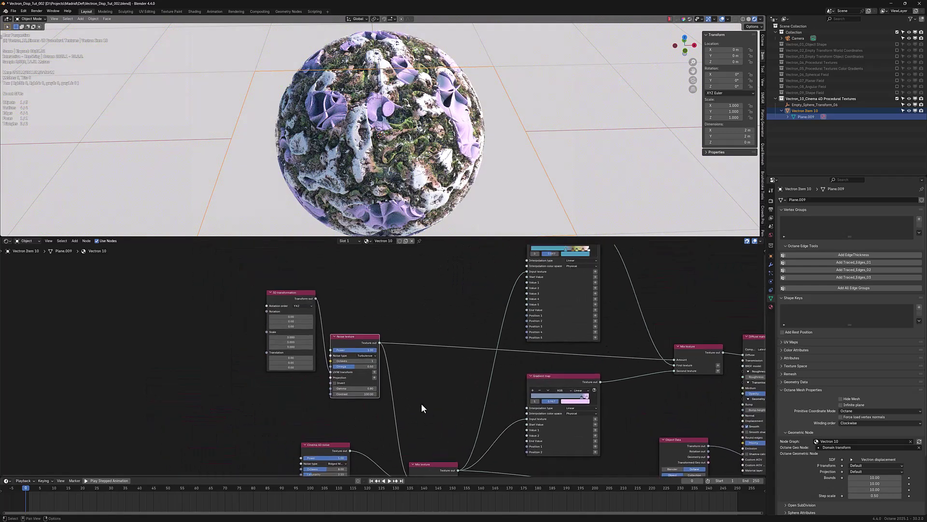
scroll(420, 400, up, 3)
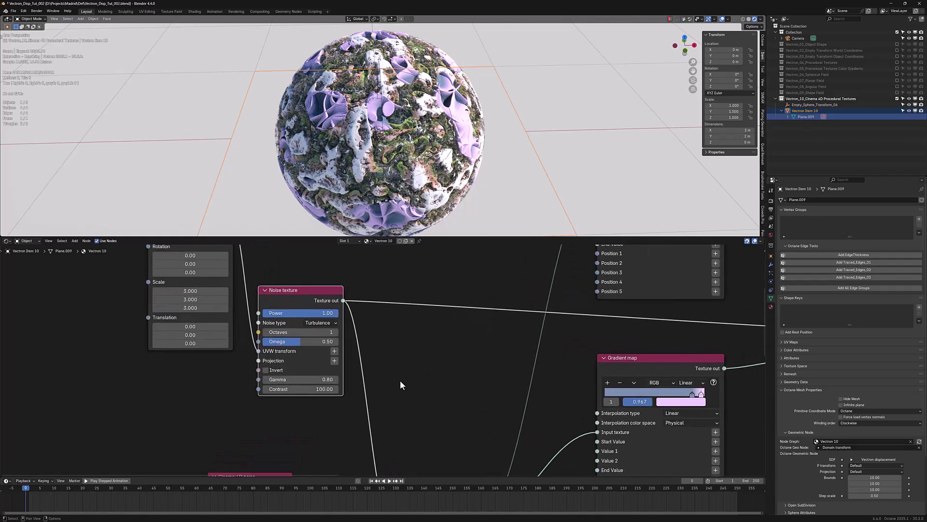
middle_drag(387, 368, 391, 388)
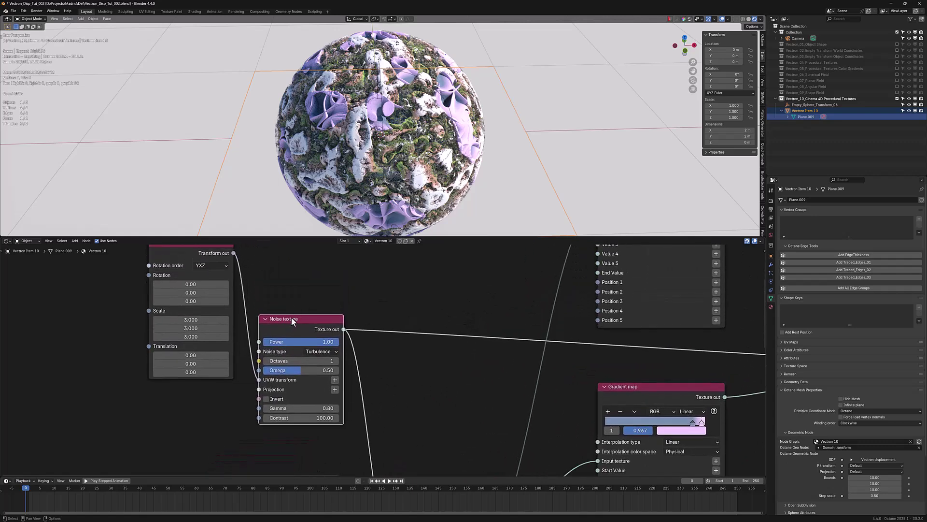
drag(329, 403, 224, 417)
mouse_move(329, 408)
mouse_down()
mouse_move(296, 408)
mouse_move(315, 407)
mouse_up()
click(315, 418)
text(0)
key(Return)
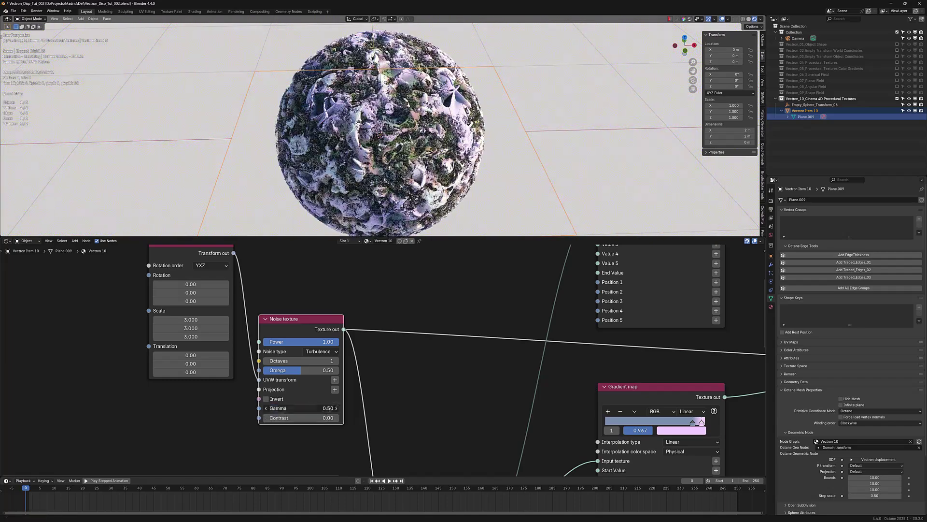
Set the Noise texture's Gamma to 1.00 and its 3D transformation Scale to 6 on all three axes.
drag(298, 363, 328, 364)
drag(190, 319, 191, 337)
text(6)
key(Return)
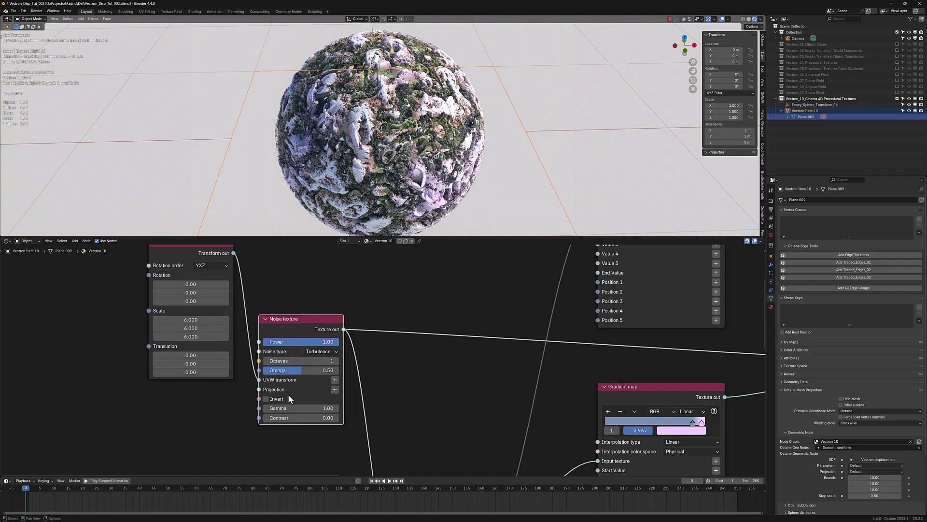
Restore the Noise texture's Contrast to 100 and set its Gamma to 0.67 to enlarge the purple areas.
text(0)
key(Return)
scroll(383, 172, up, 3)
scroll(383, 171, down, 2)
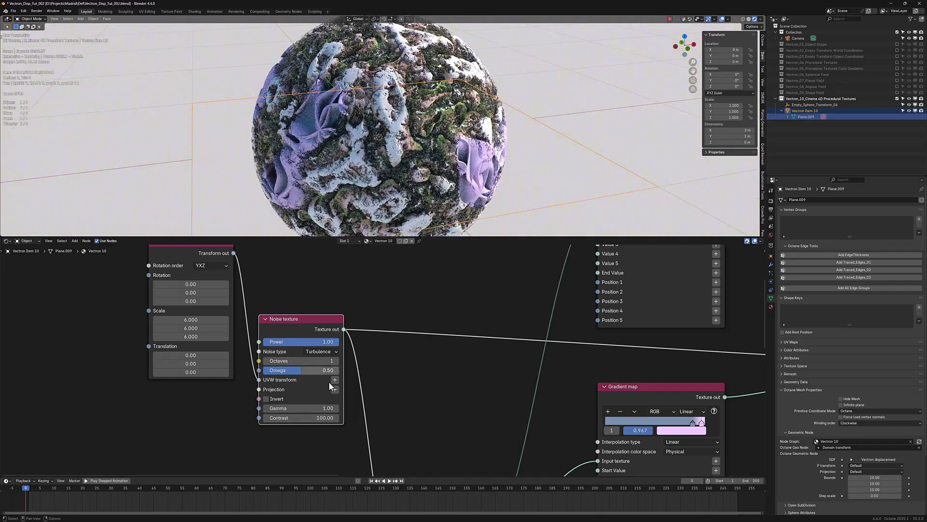
drag(300, 408, 285, 408)
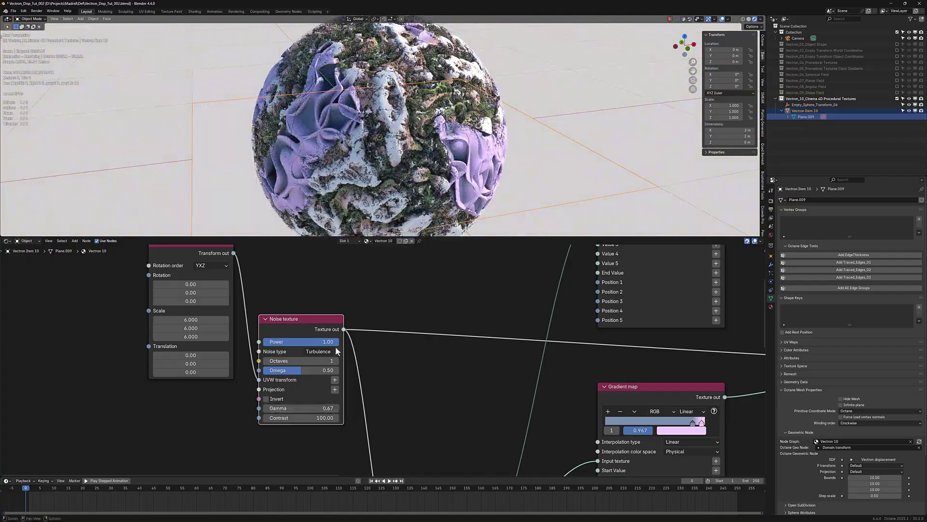
Change the Z rotation and X translation of the Noise texture's 3D transformation to reposition the mask on the sphere.
scroll(405, 382, down, 1)
drag(235, 314, 213, 313)
drag(231, 356, 244, 355)
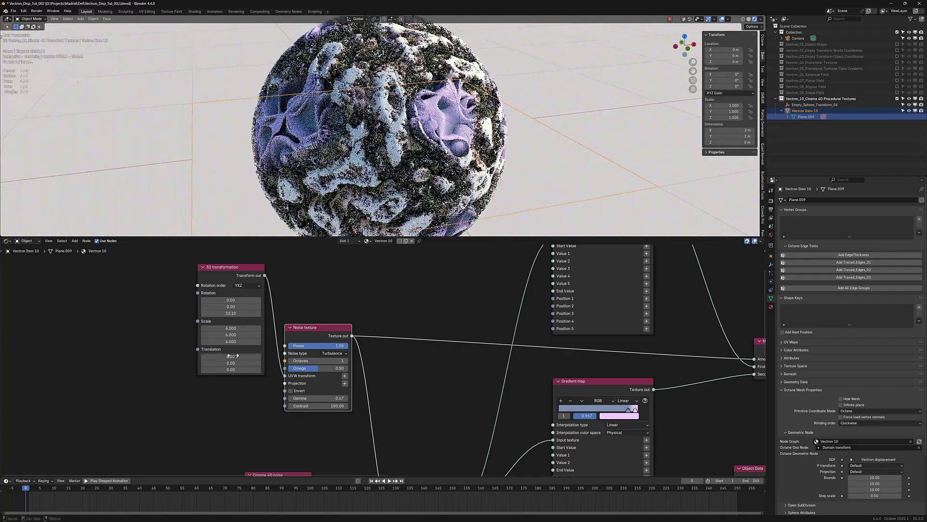
Reduce the Height on Vectron Item 10's Vectron displacement node to soften the sphere's relief.
scroll(473, 383, down, 3)
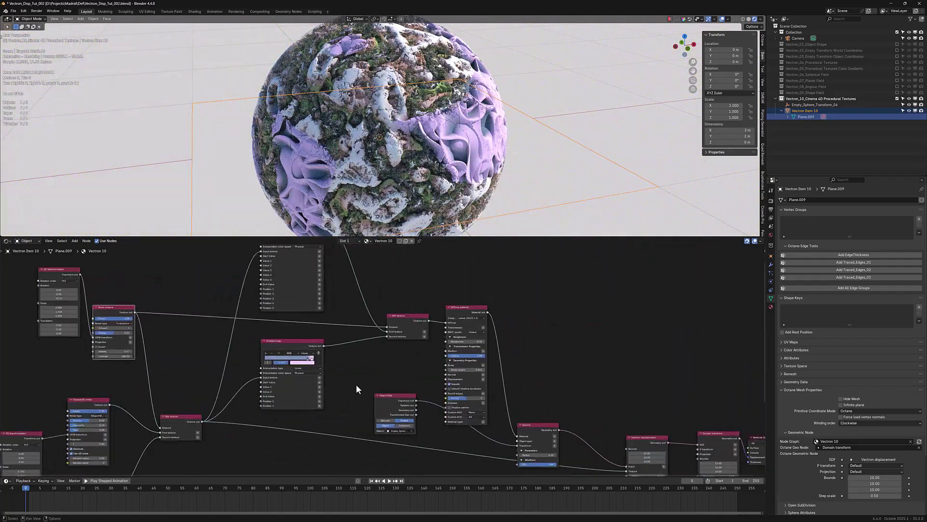
middle_drag(457, 422, 389, 399)
middle_drag(524, 437, 312, 354)
scroll(510, 416, up, 2)
scroll(440, 401, up, 3)
middle_drag(440, 401, 441, 425)
mouse_move(391, 406)
mouse_down()
mouse_move(411, 407)
mouse_move(401, 406)
mouse_up()
scroll(317, 418, down, 4)
middle_drag(260, 417, 476, 425)
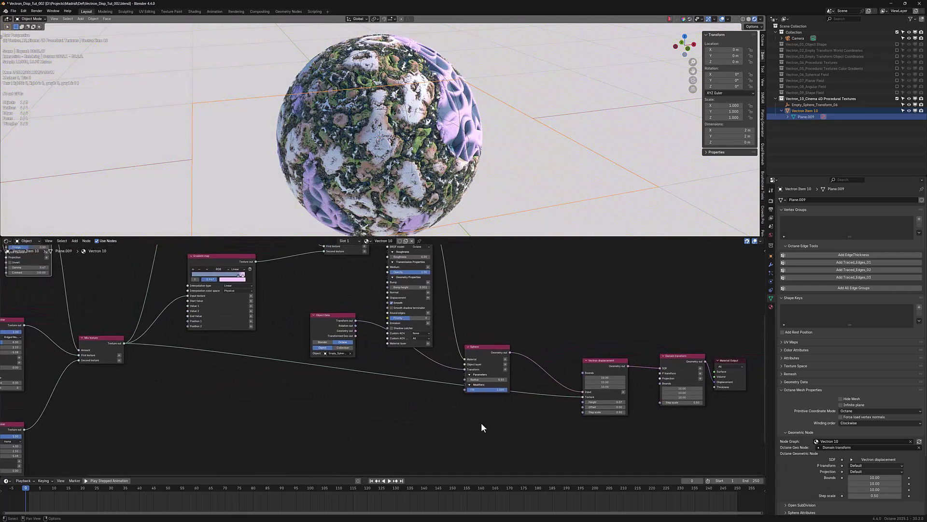